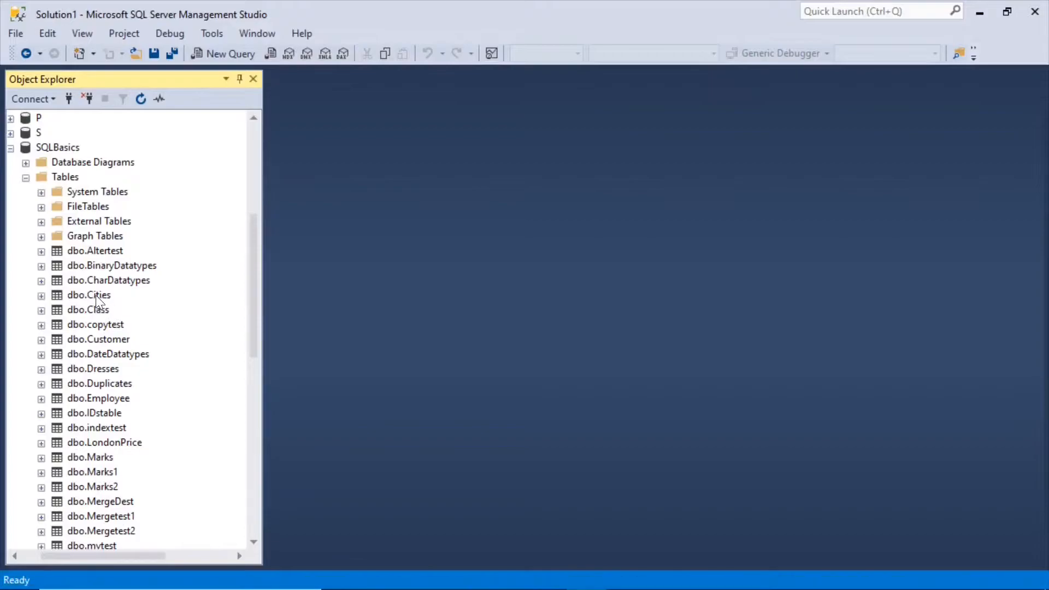
Query the top 1000 rows of the dbo.Class table in the SQLBasics database.
drag(254, 317, 254, 322)
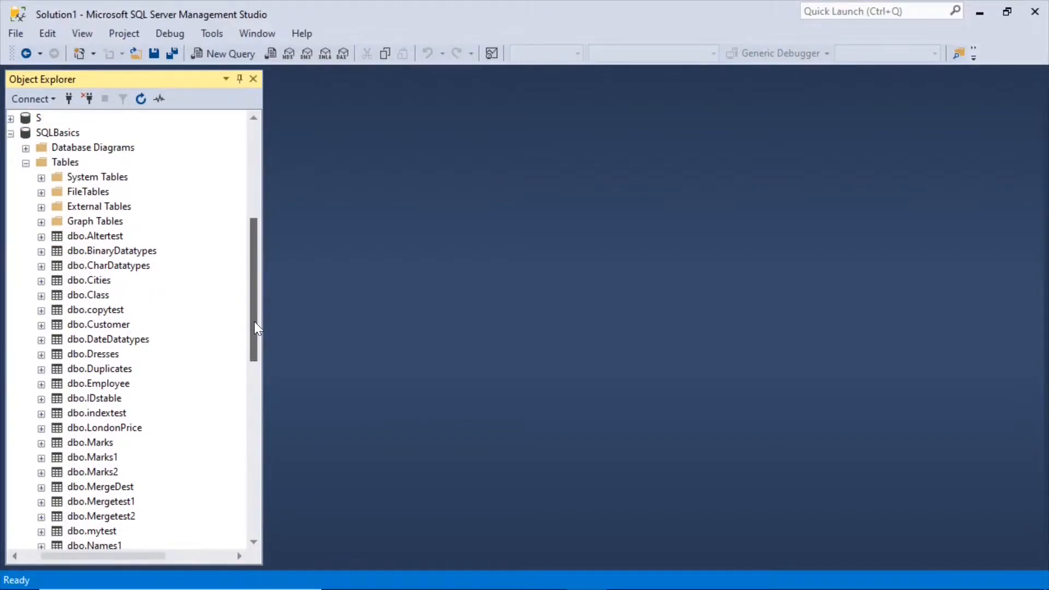
click(57, 132)
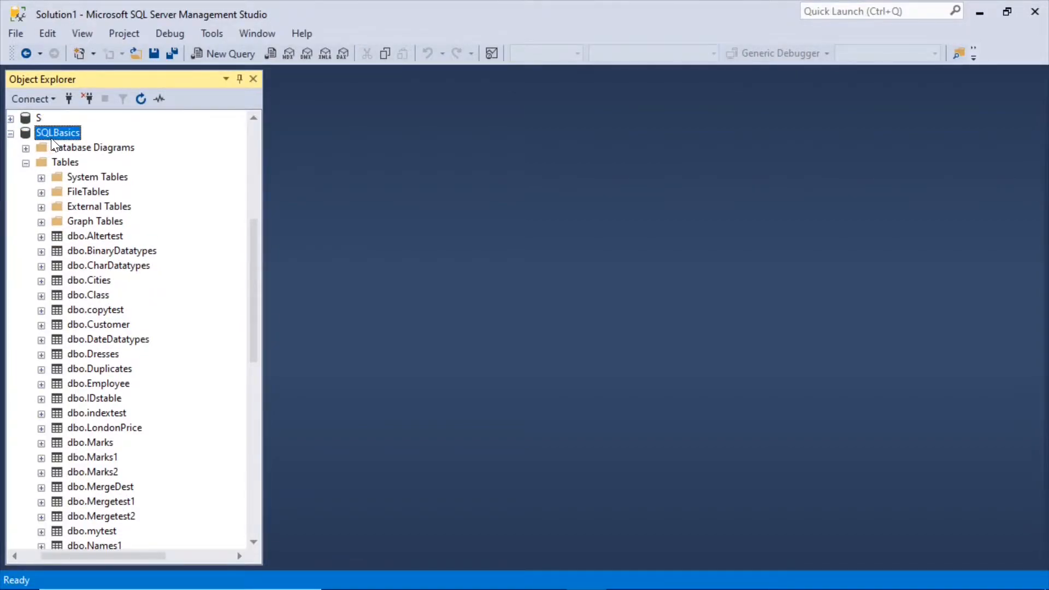
click(100, 300)
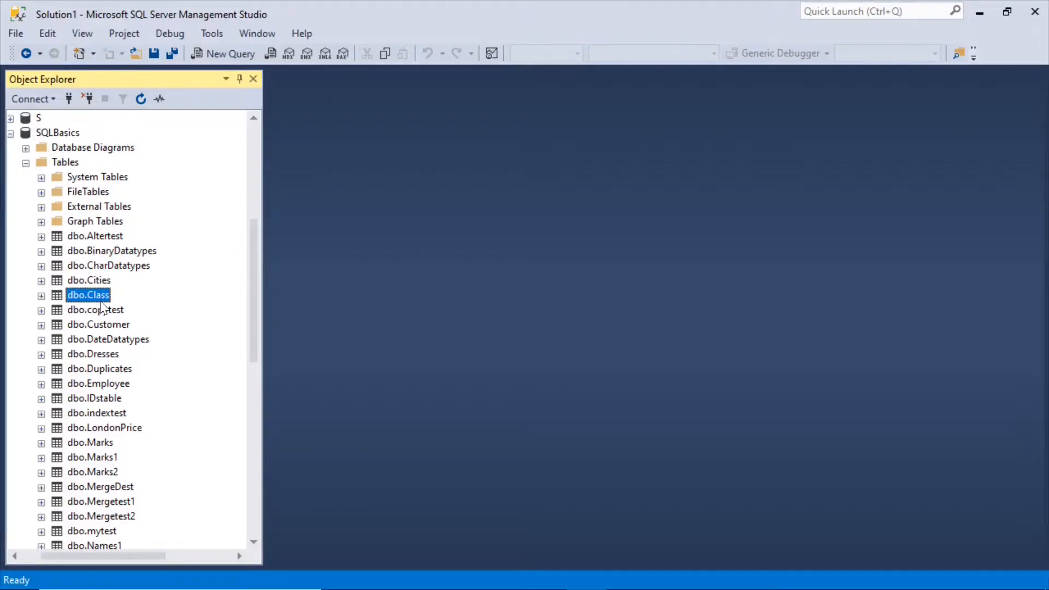
right_click(100, 301)
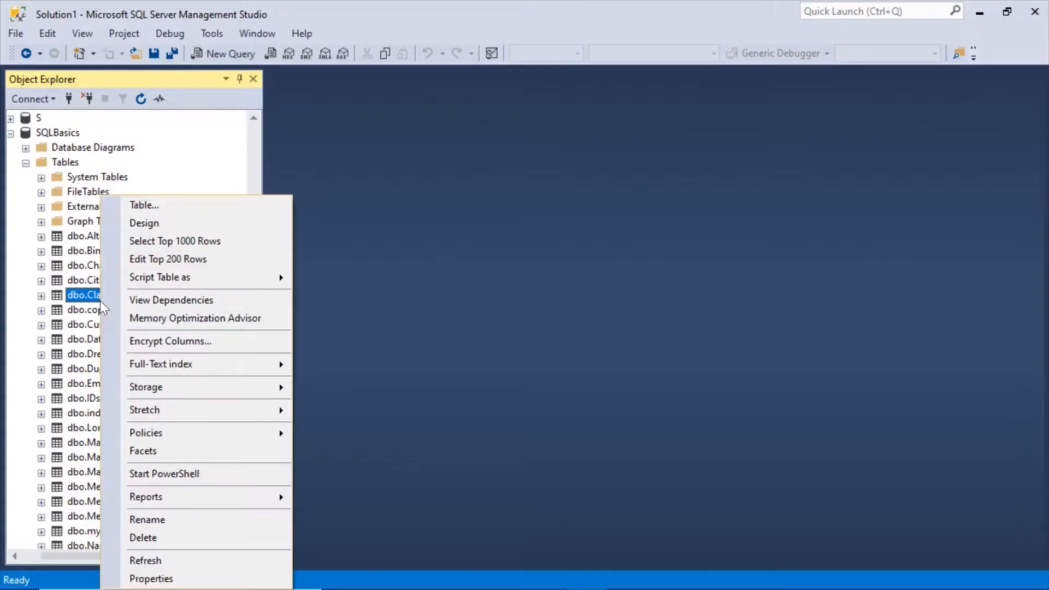
click(172, 246)
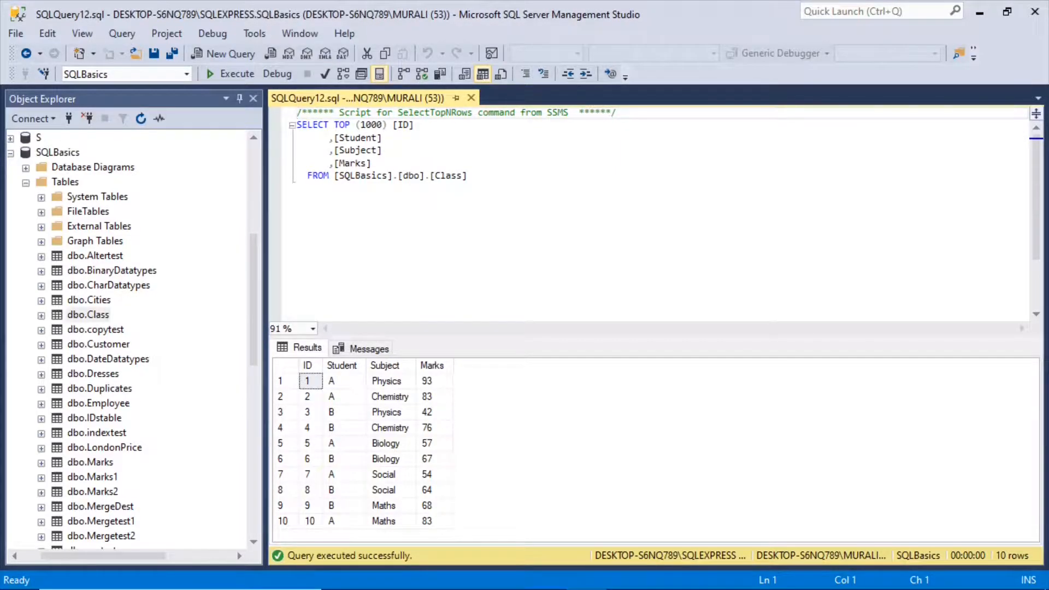
Shorten the generated query to SELECT * FROM [SQLBasics].[dbo].[Class] and copy the statement.
drag(334, 124, 372, 162)
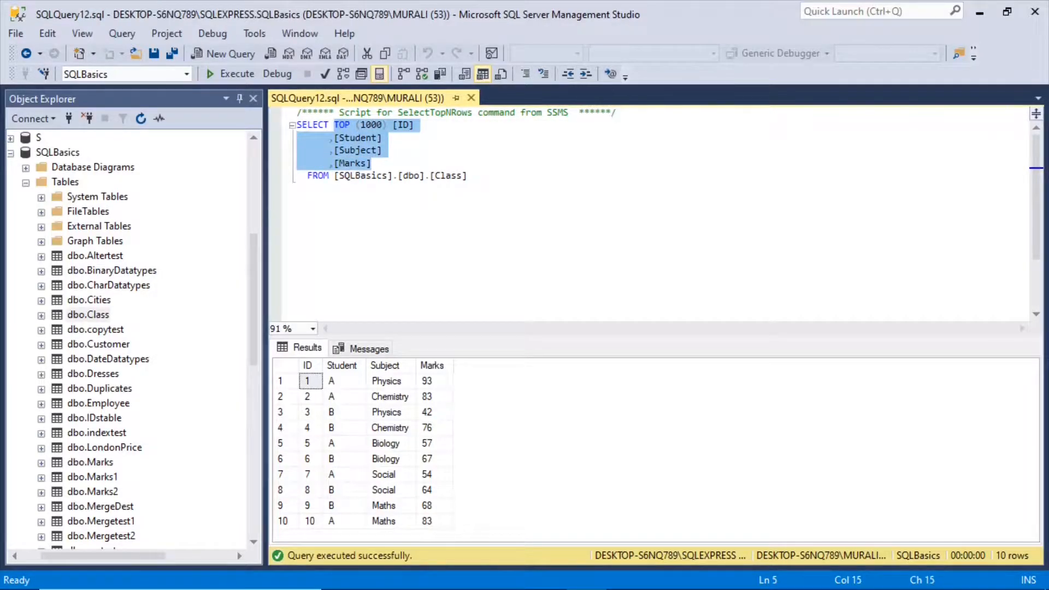
text(*)
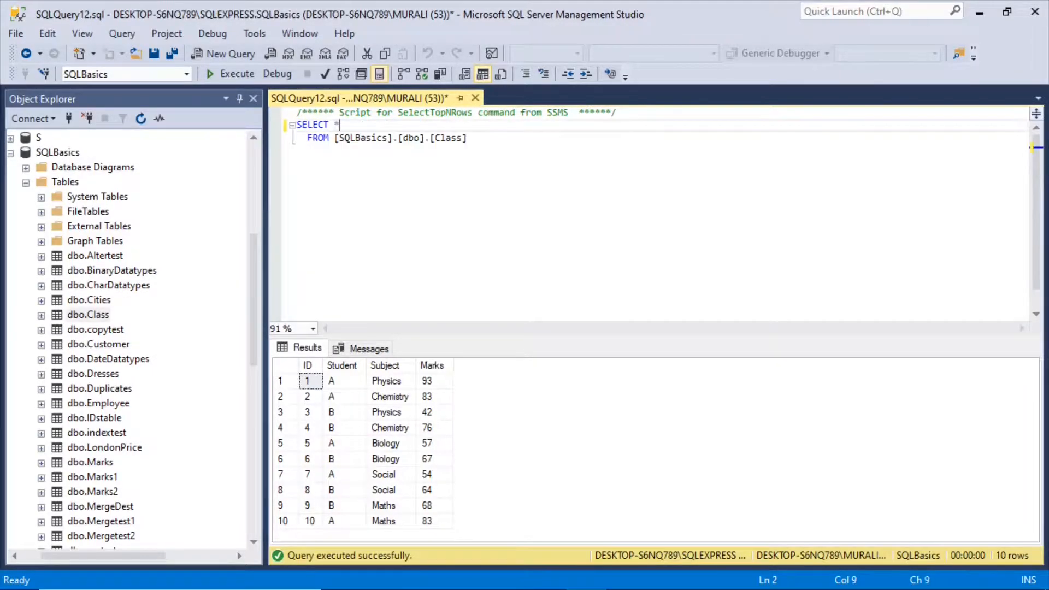
key(Delete)
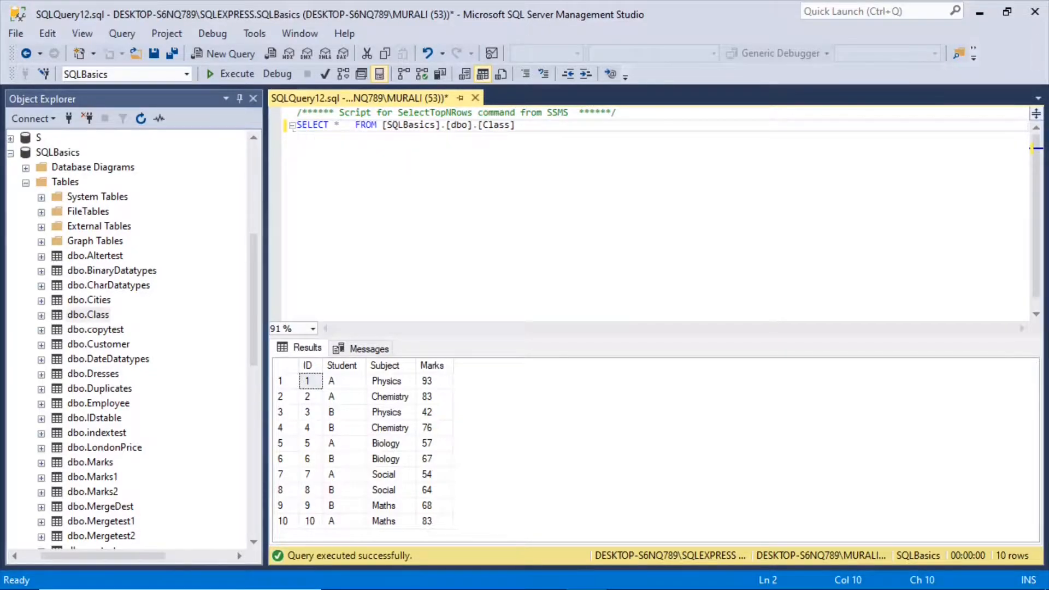
key(Delete)
key(Delete)
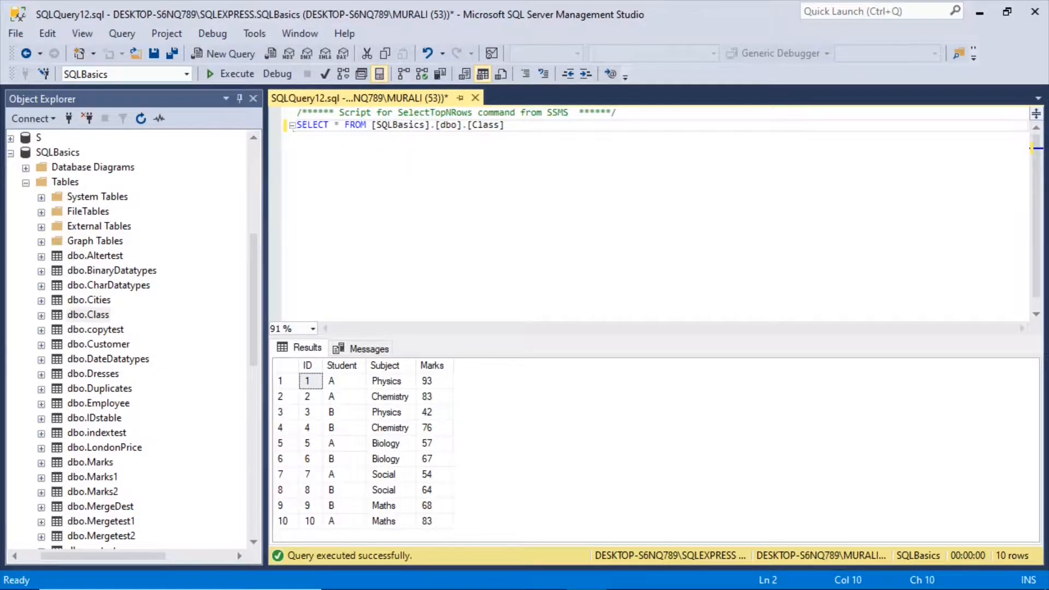
drag(505, 125, 296, 125)
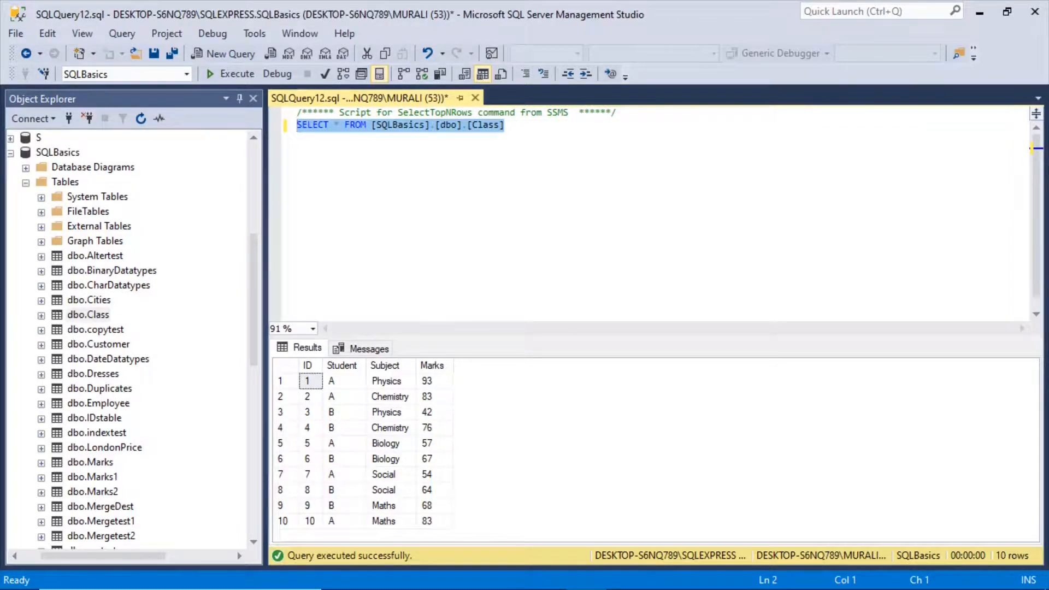
key(ctrl+c)
Switch to the SSISBasics project in Visual Studio and add an OLE DB Source named Class to the data flow.
click(974, 15)
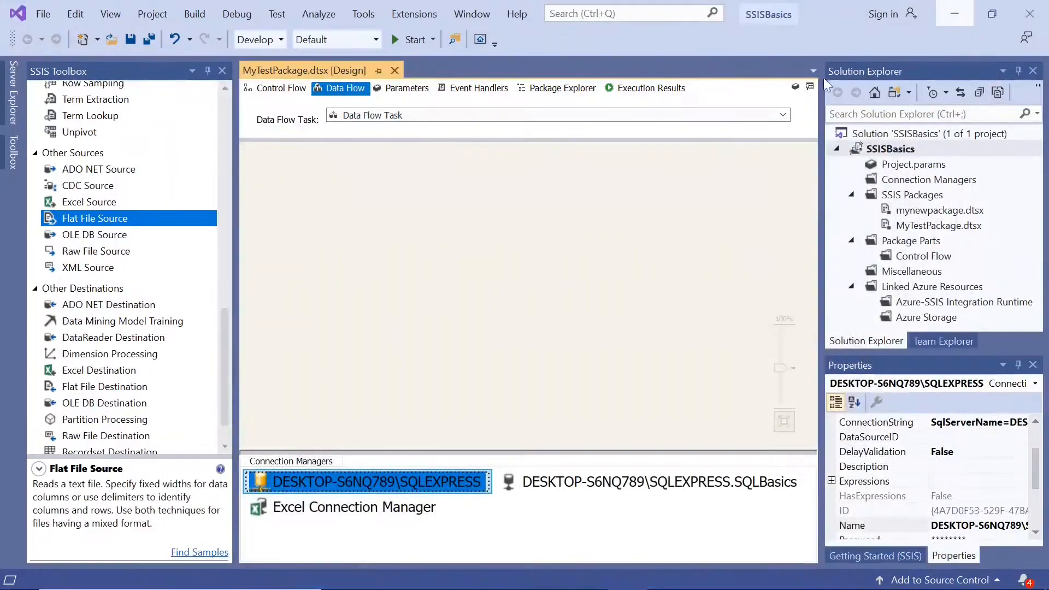
click(218, 332)
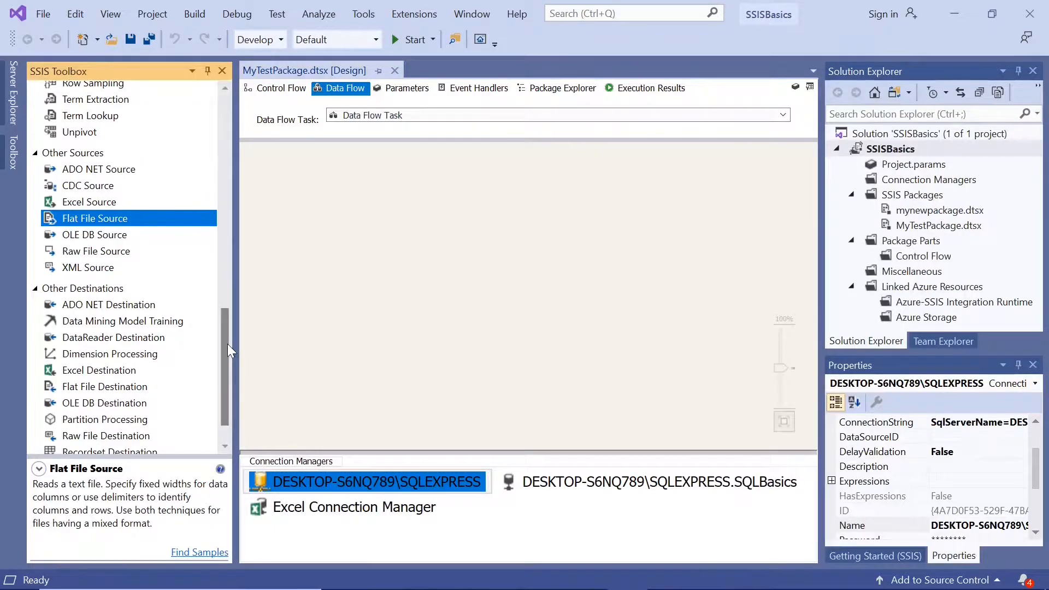
drag(227, 343, 226, 326)
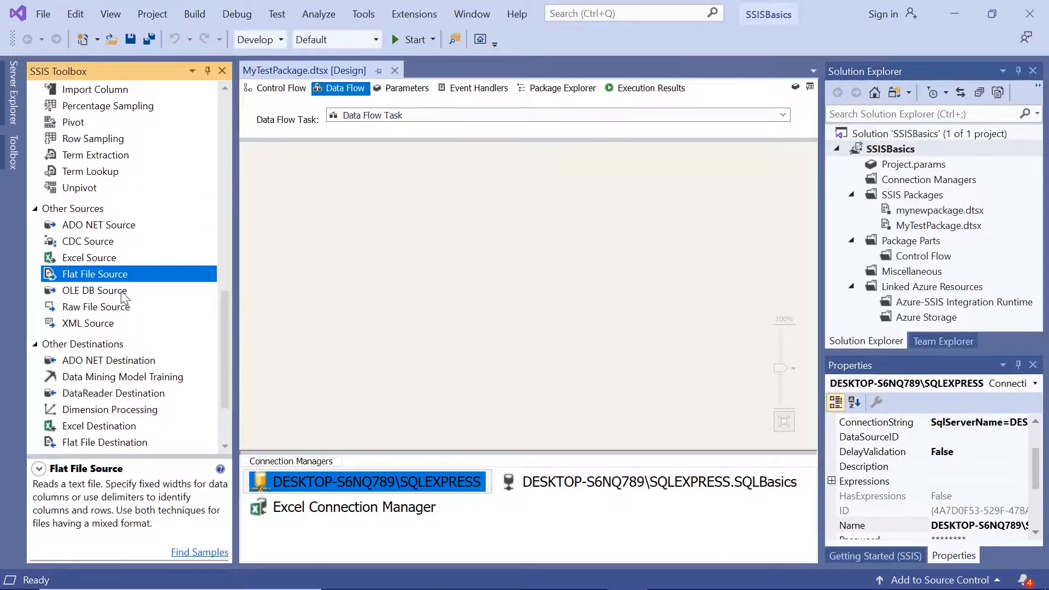
click(112, 291)
drag(111, 291, 288, 168)
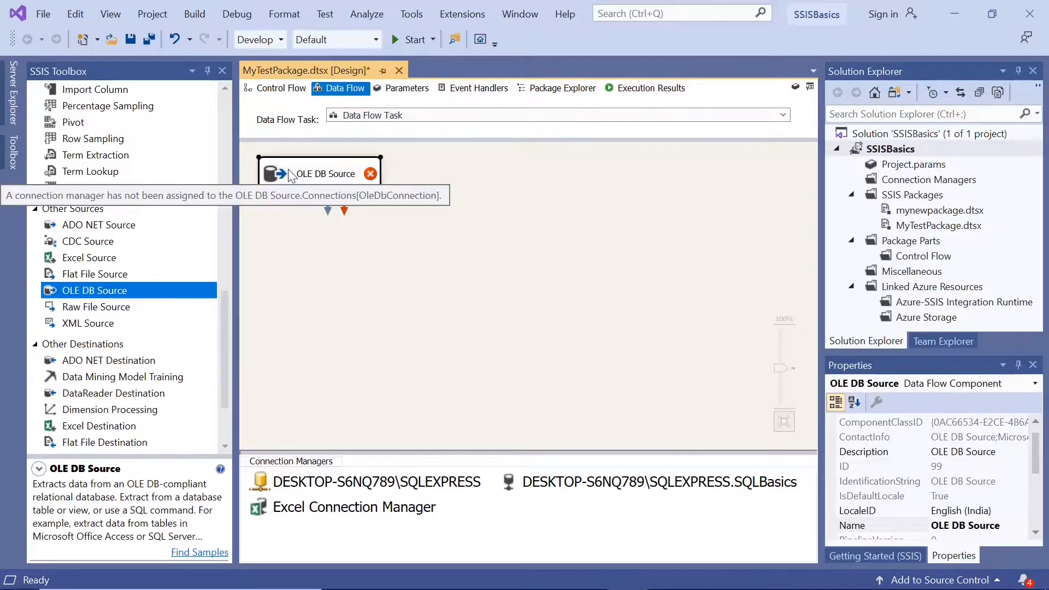
click(316, 174)
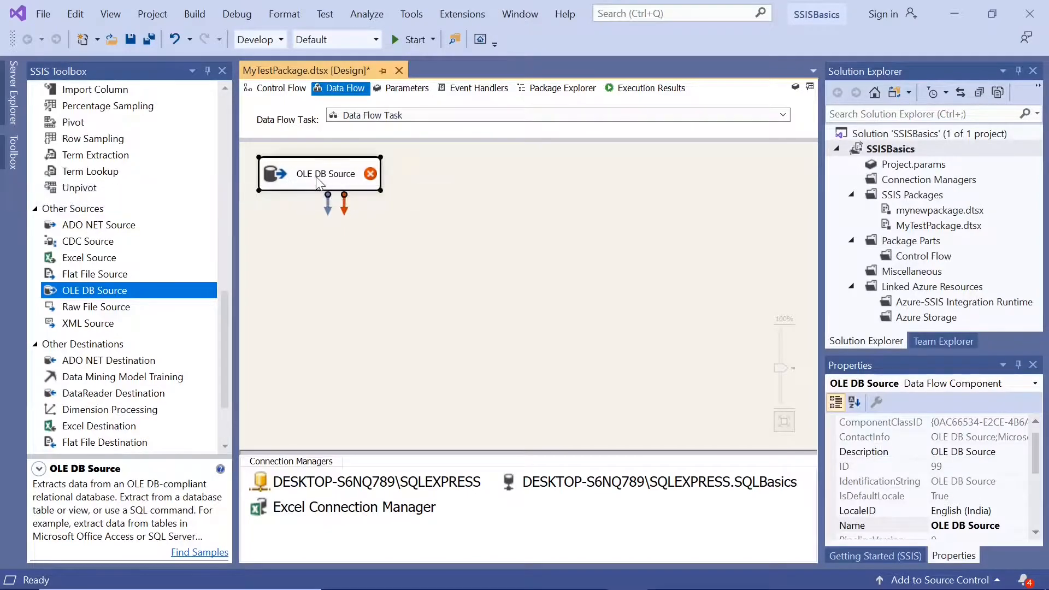
text(Class)
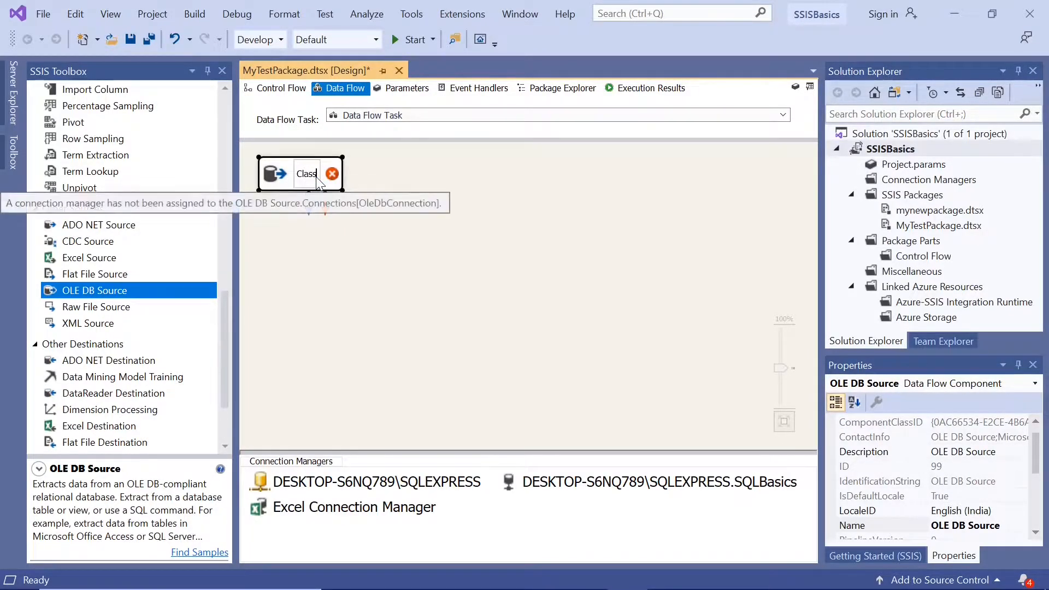
click(397, 258)
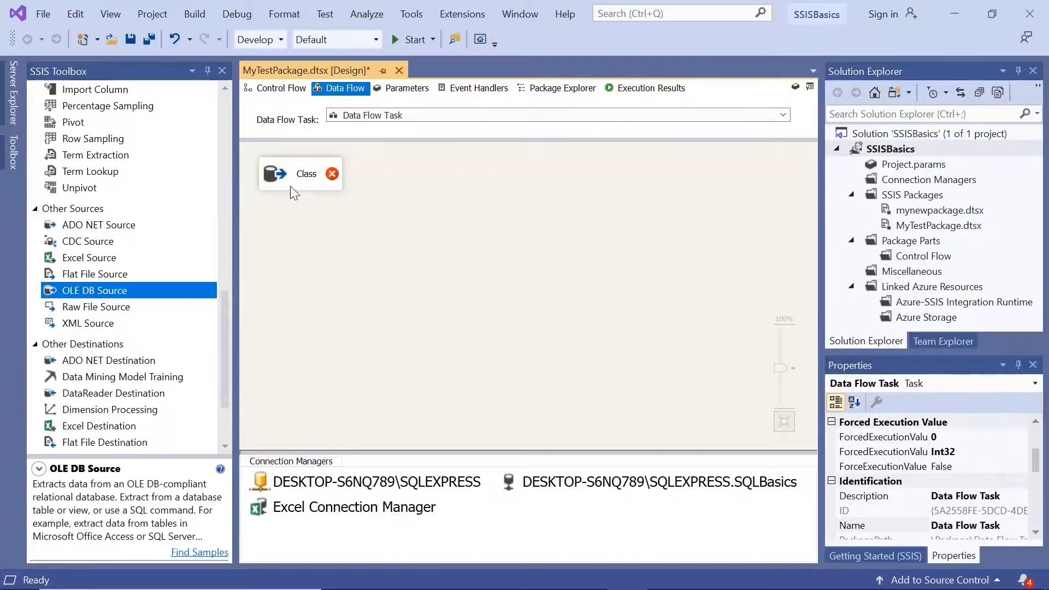
Open the Class source's editor and look through its list of available tables and views.
double_click(270, 174)
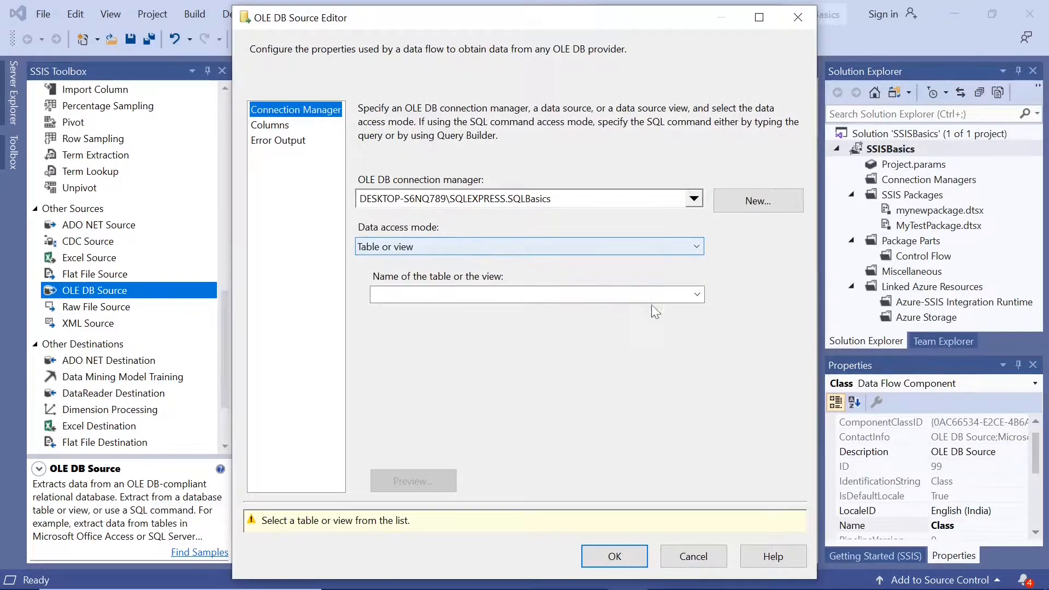
click(699, 297)
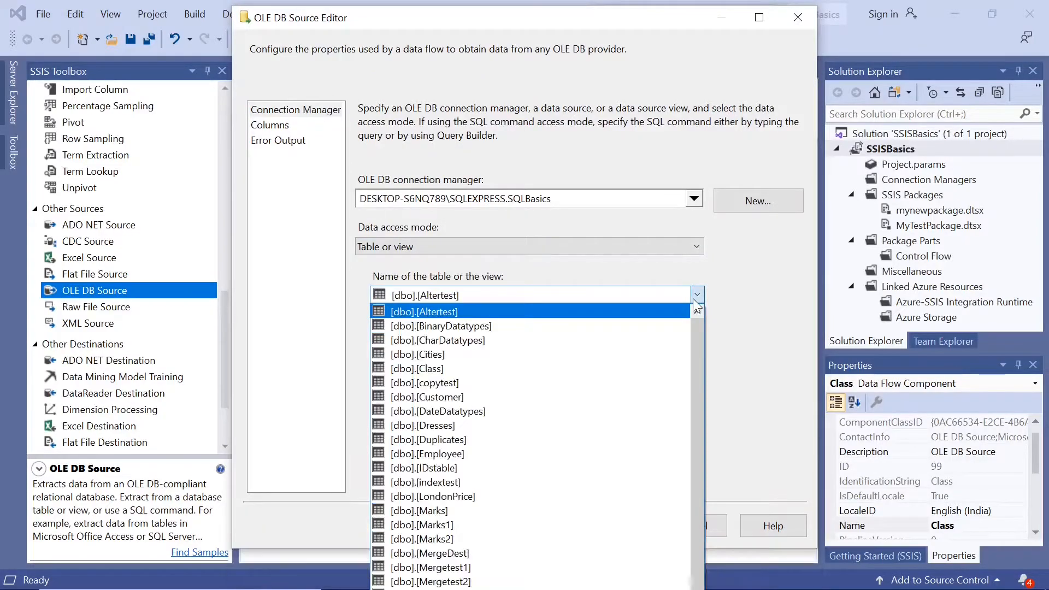
click(697, 294)
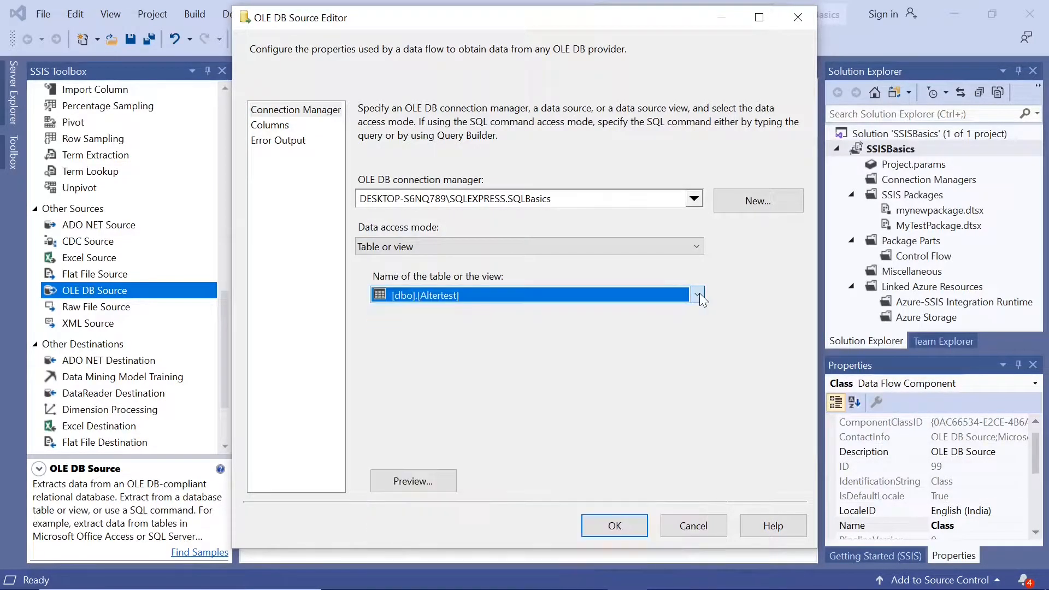
Try the SQL command data access mode with the copied query SELECT * FROM [SQLBasics].[dbo].[Class].
click(699, 246)
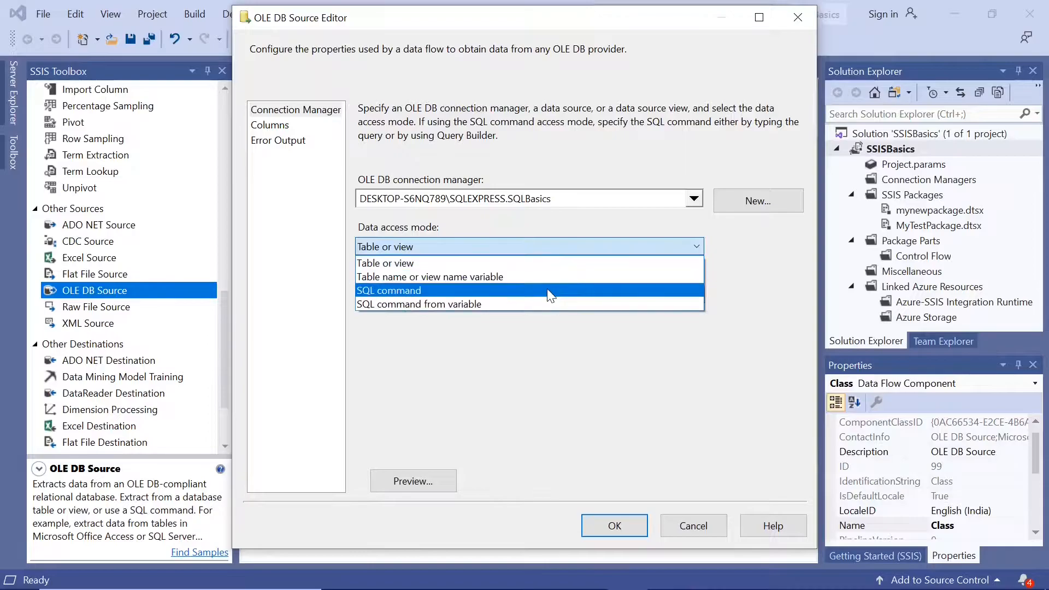
click(546, 289)
click(514, 333)
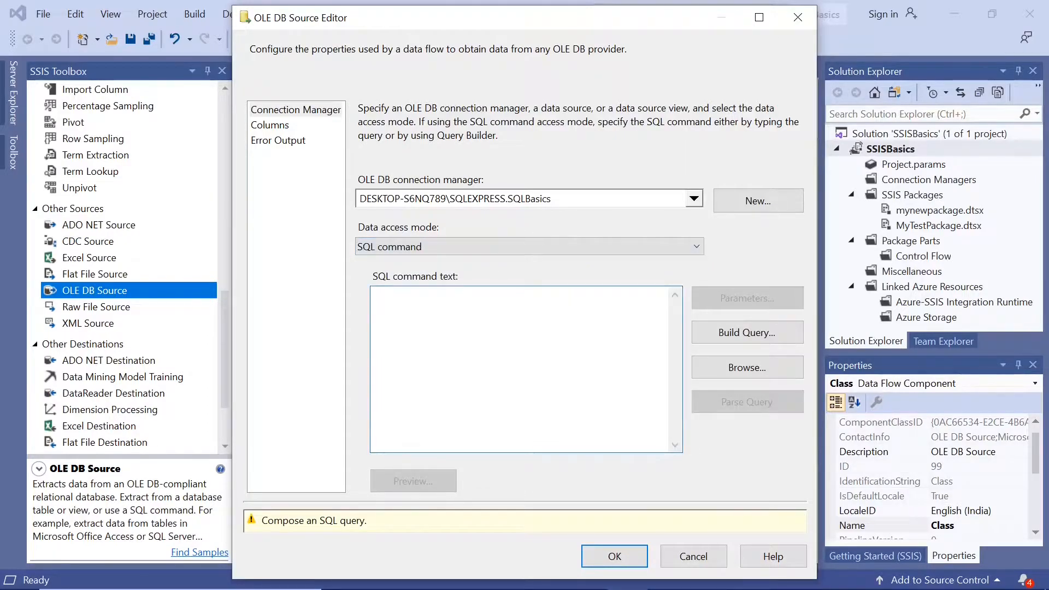
text(SELECT * FROM [SQLBasics].[dbo].[Class])
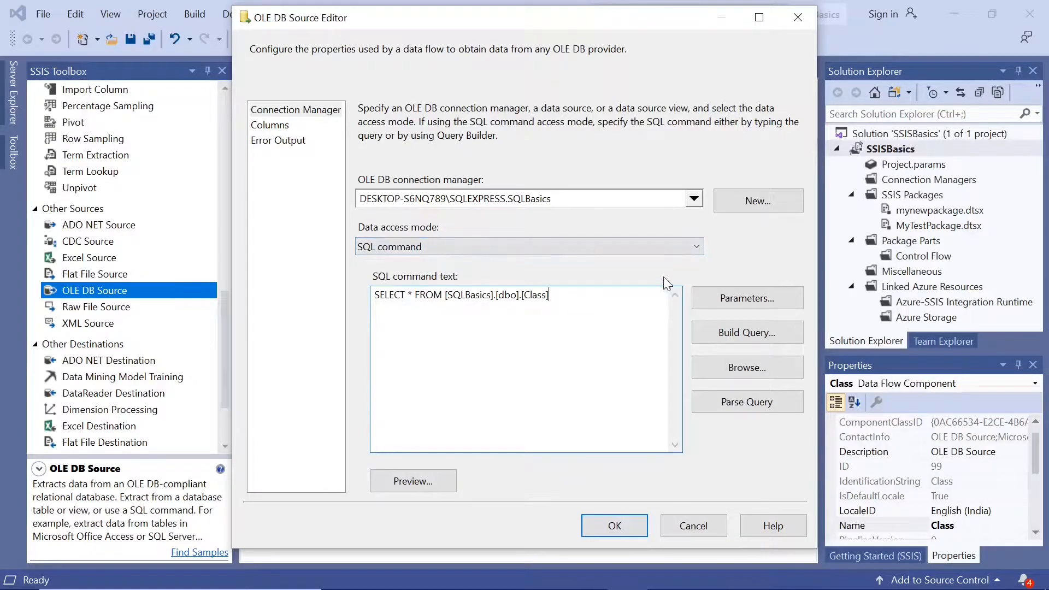
Set the source's data access mode to Table or view with table [dbo].[Class], check its columns and apply the settings.
click(699, 251)
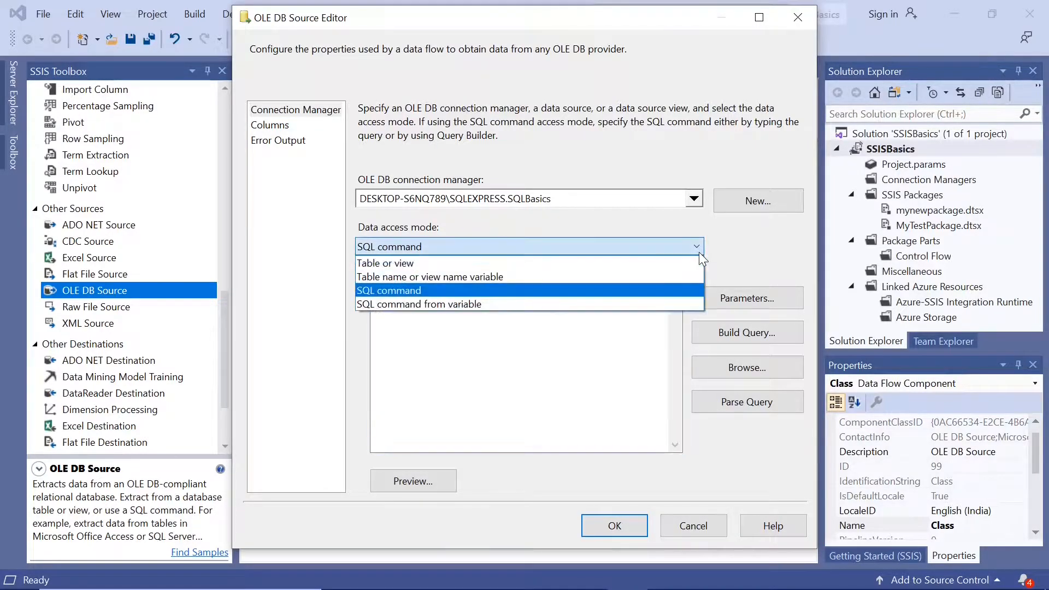
click(551, 265)
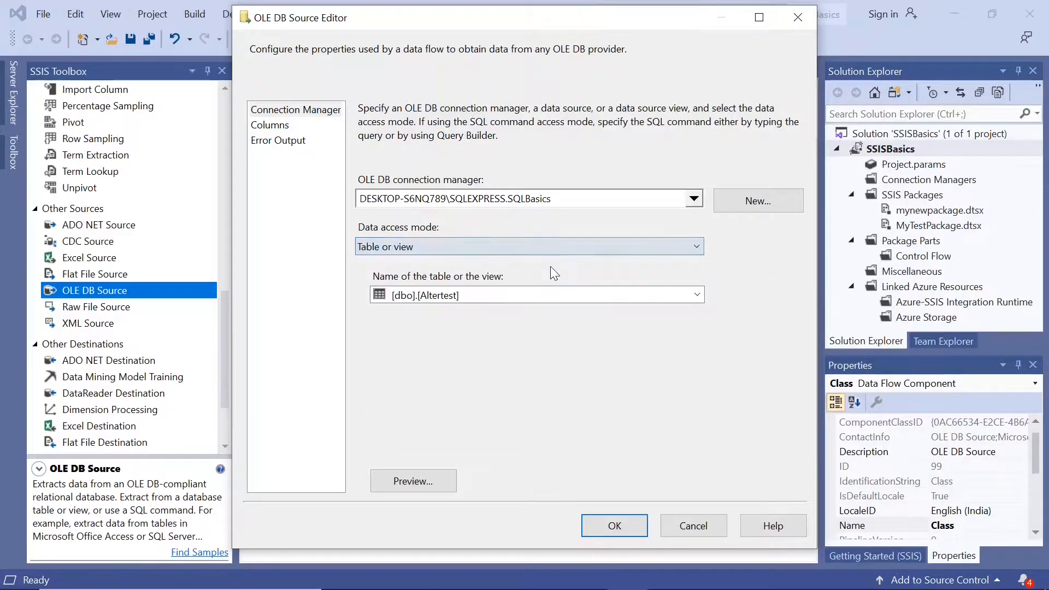
click(698, 295)
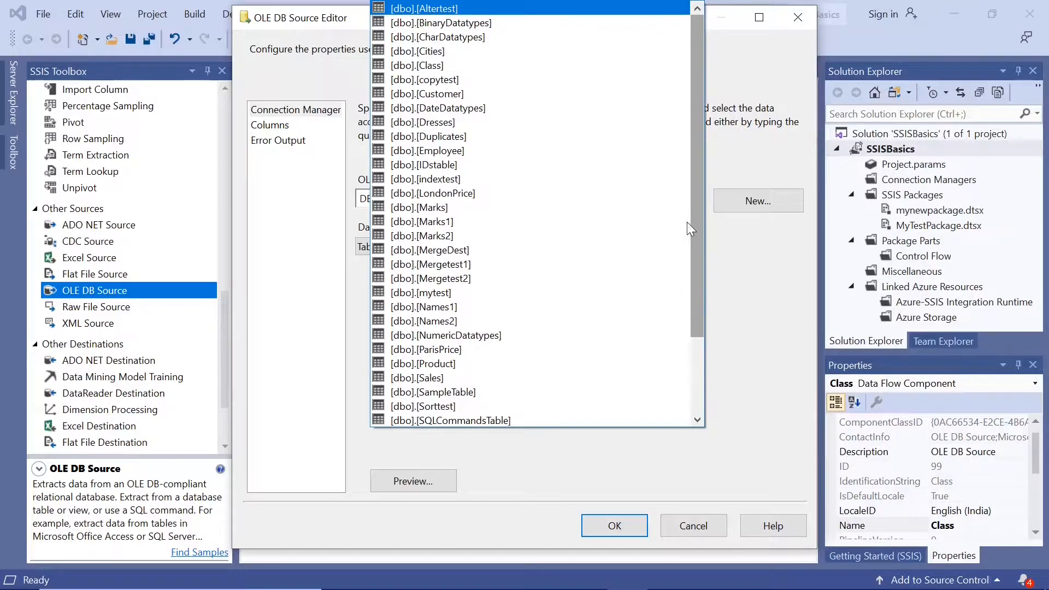
click(491, 68)
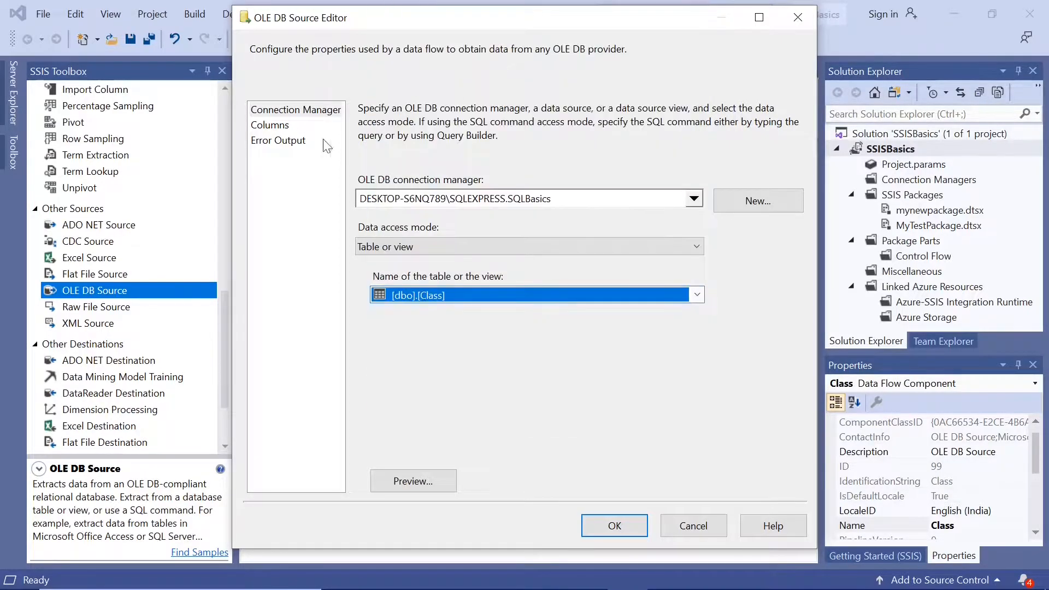
click(274, 126)
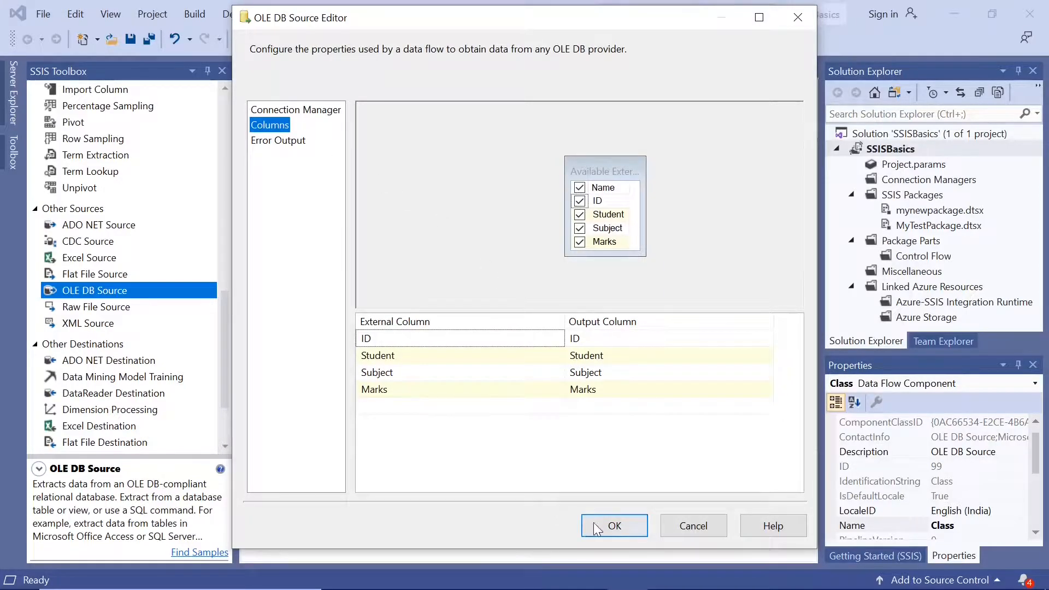
click(612, 525)
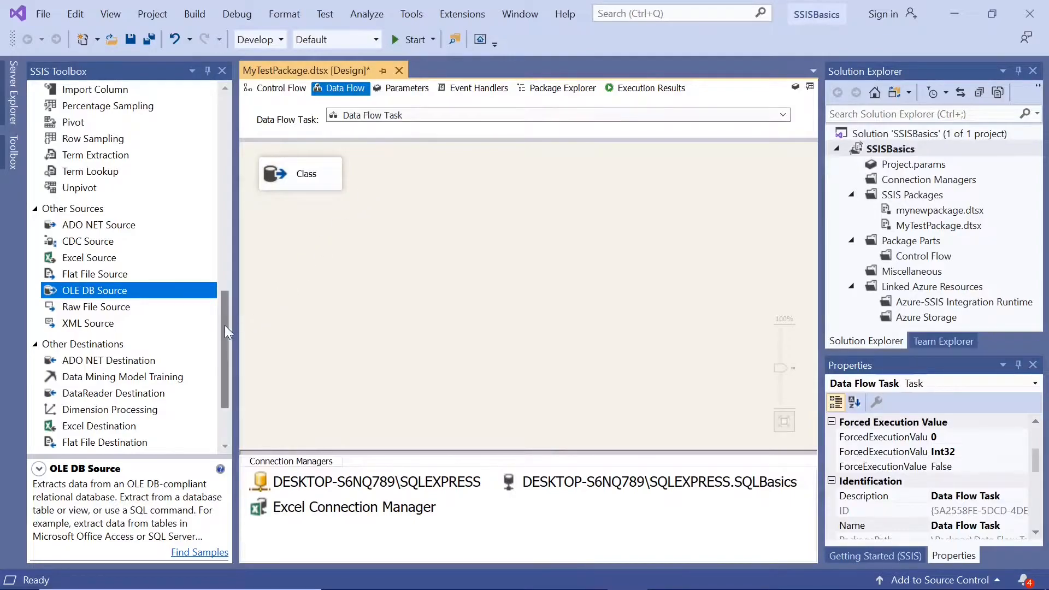
Add a Flat File Destination below the Class source and connect the source's data output to it.
drag(225, 326, 227, 356)
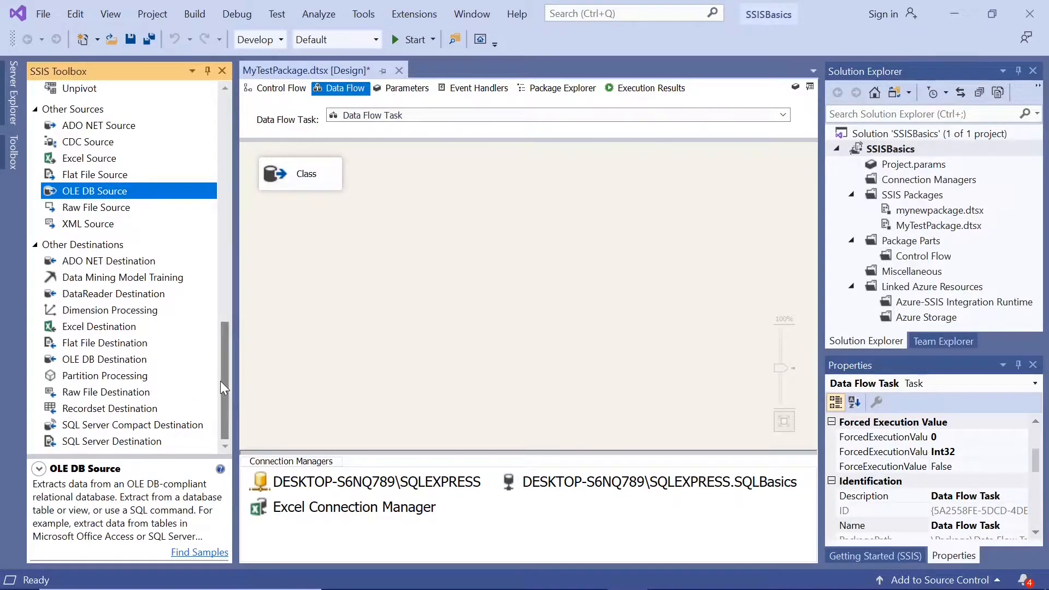
click(106, 342)
drag(103, 343, 280, 272)
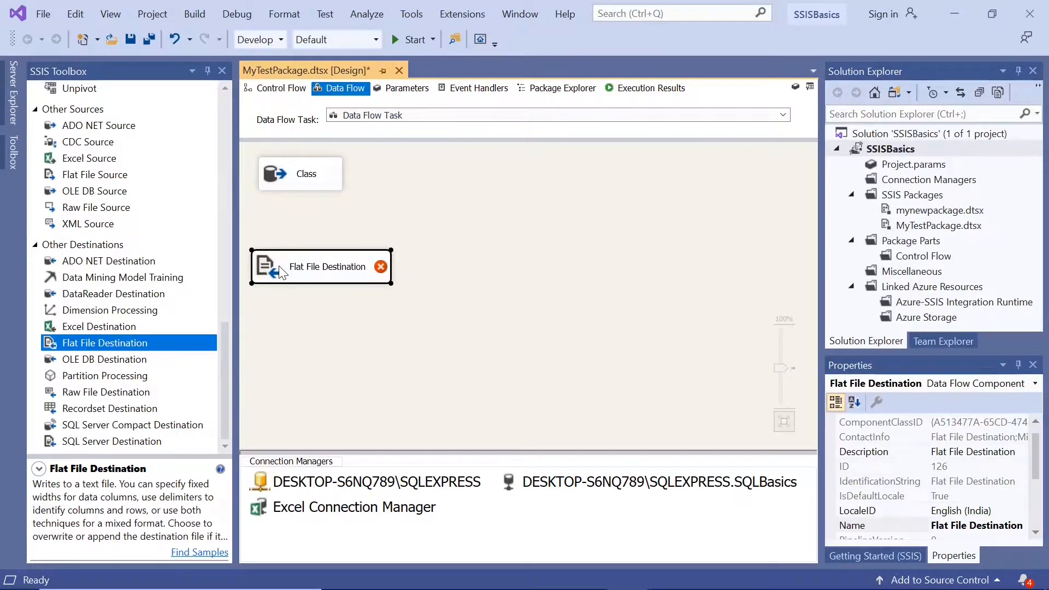
click(280, 179)
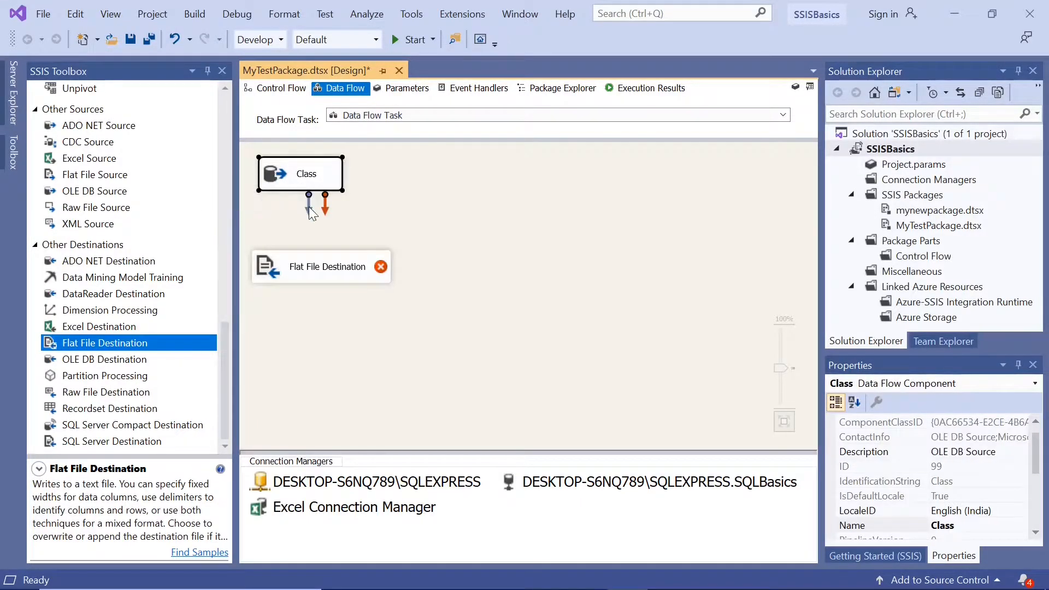
drag(309, 273, 310, 273)
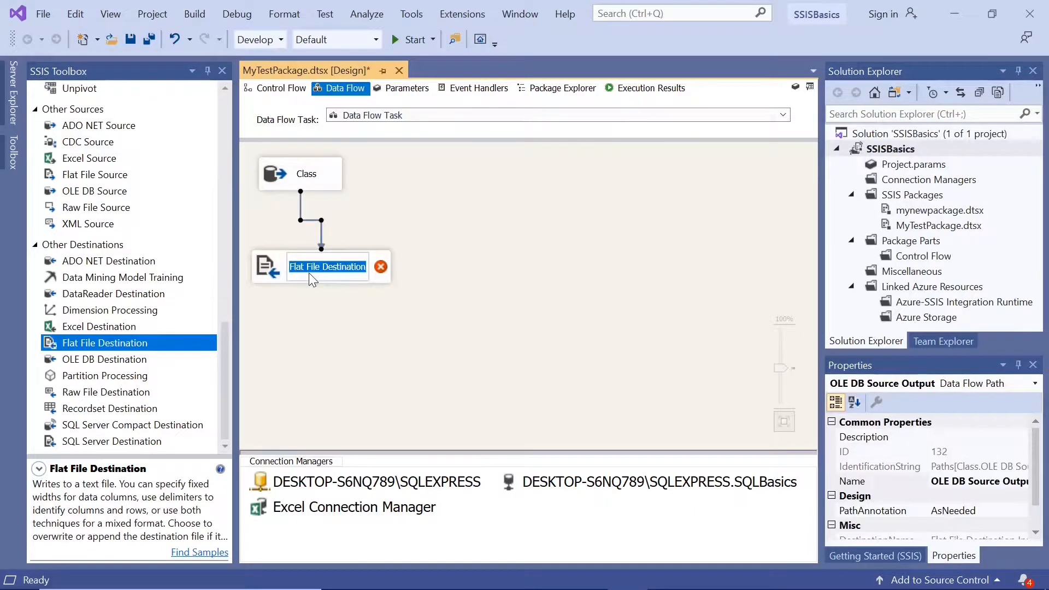
Open the Flat File Destination's editor and start a new flat file connection manager with the Delimited format.
double_click(262, 273)
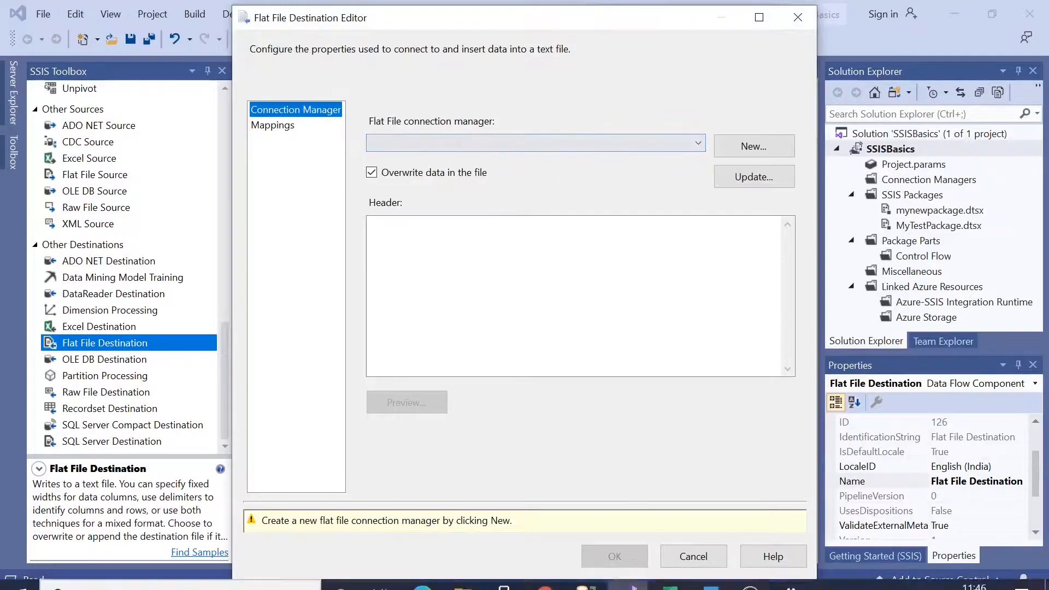
click(754, 146)
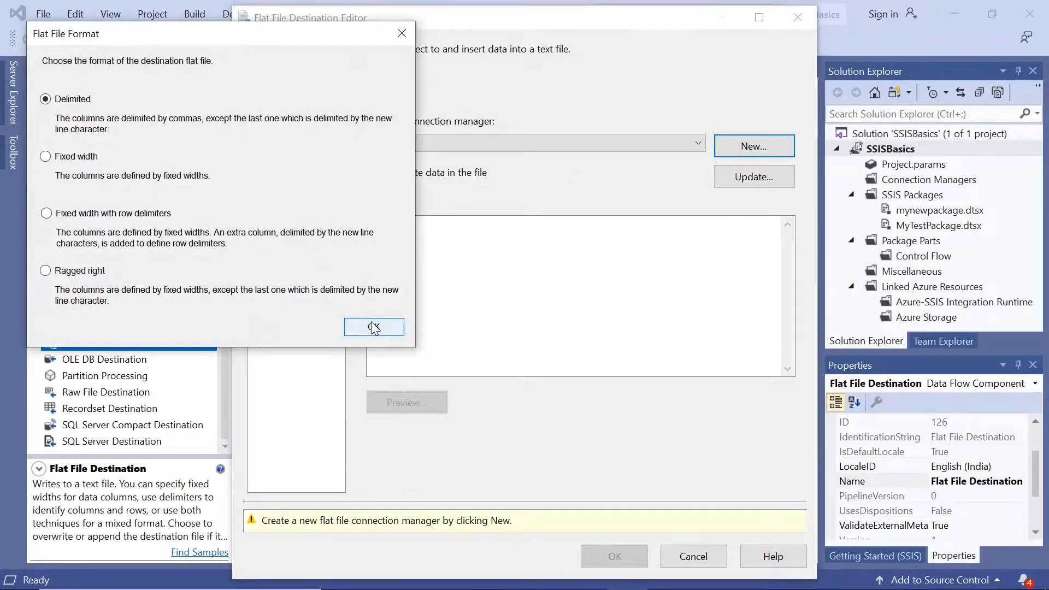
click(374, 328)
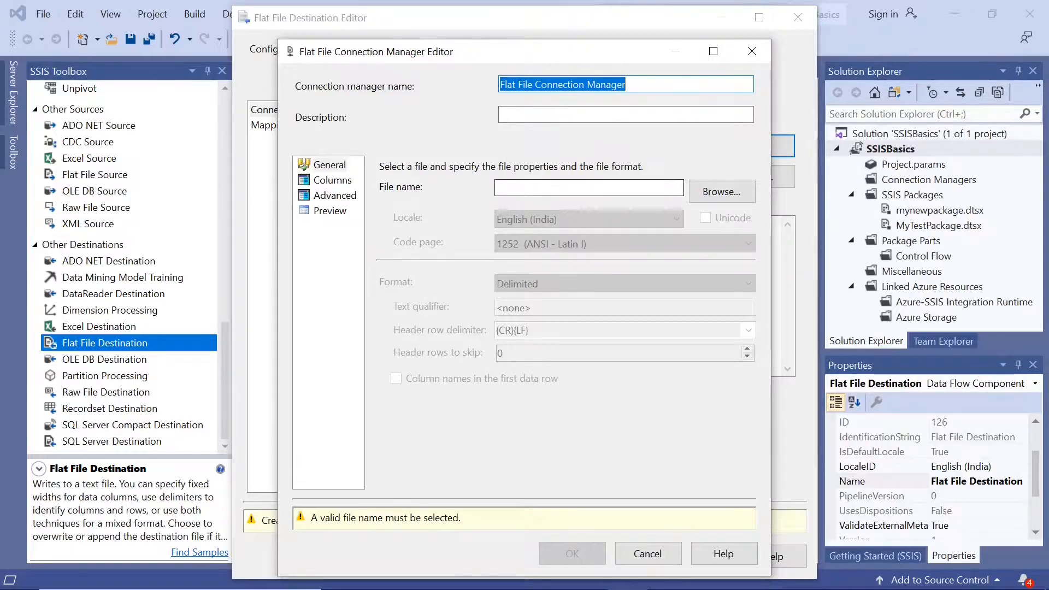
Set the connection manager's file name to mytestfile in the C:\Test folder.
click(707, 198)
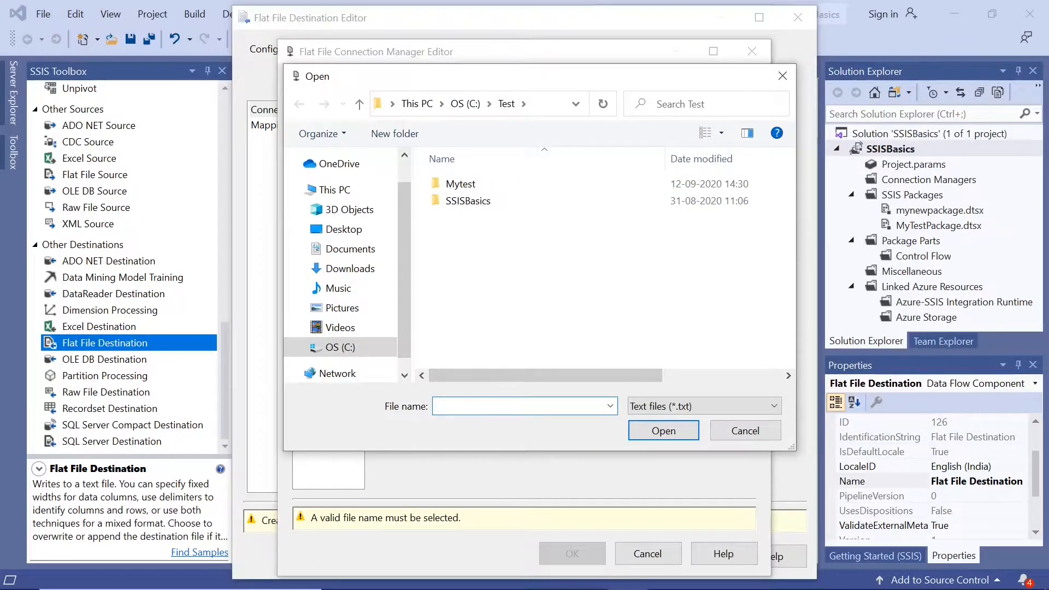
text(m)
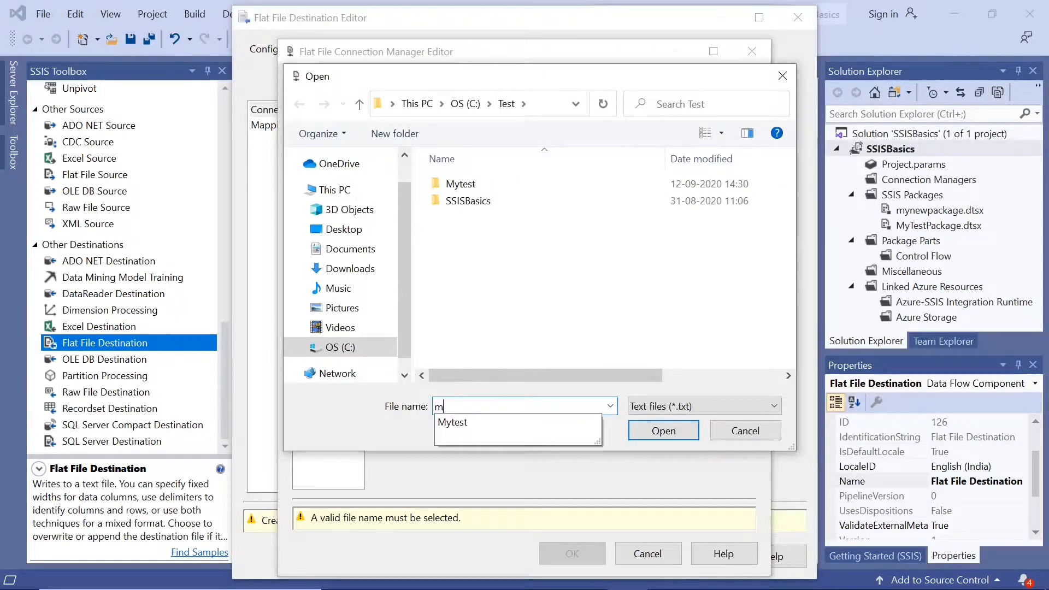
text(ytestfile)
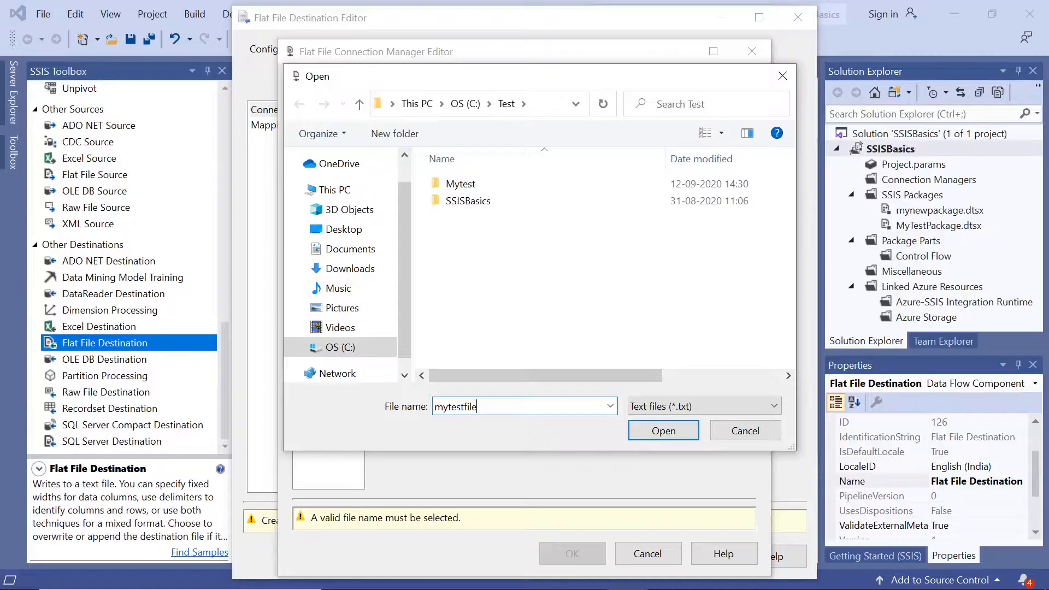
click(664, 432)
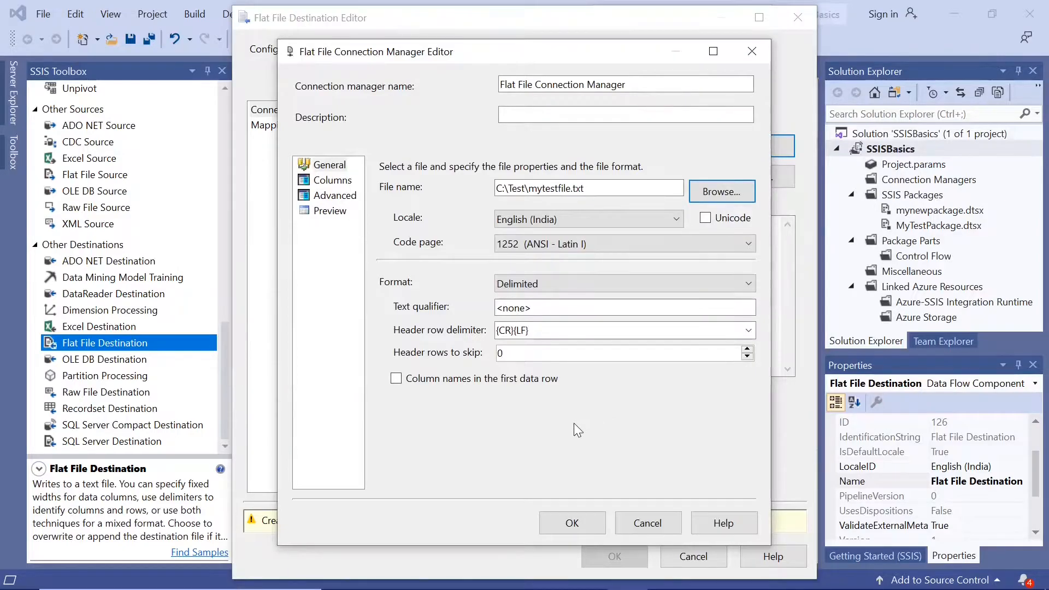
Check the Class table's columns in SQL Server Management Studio, then enable column names in the first data row for the flat file.
mouse_move(650, 587)
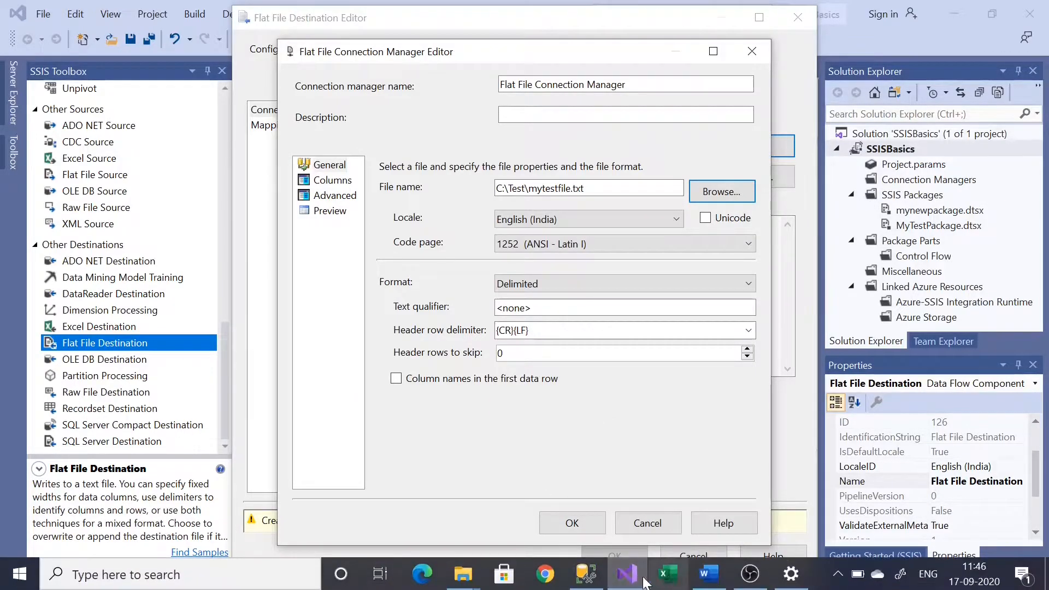
click(589, 578)
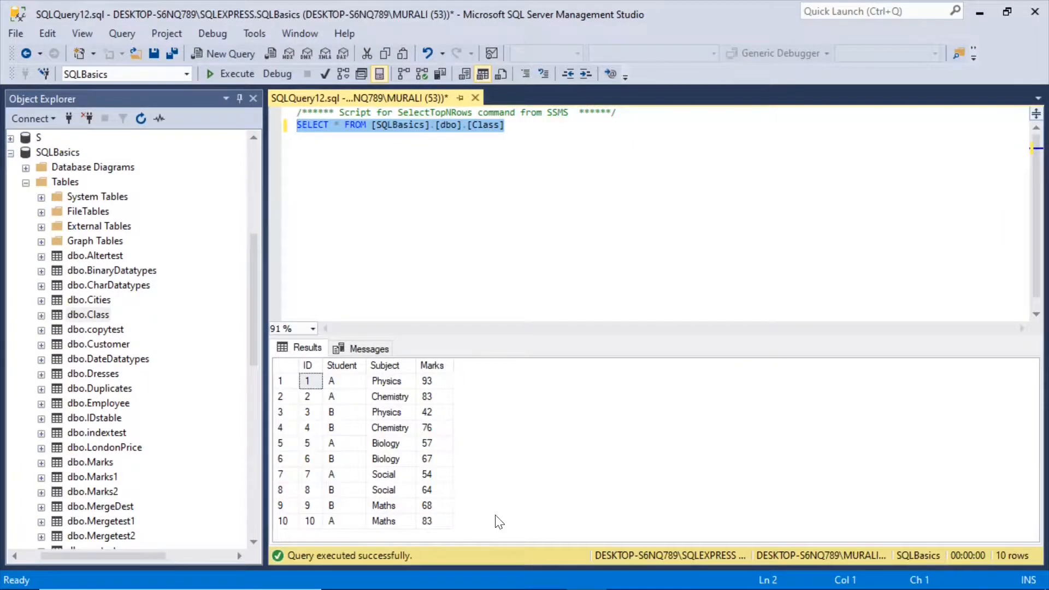
click(979, 12)
click(397, 379)
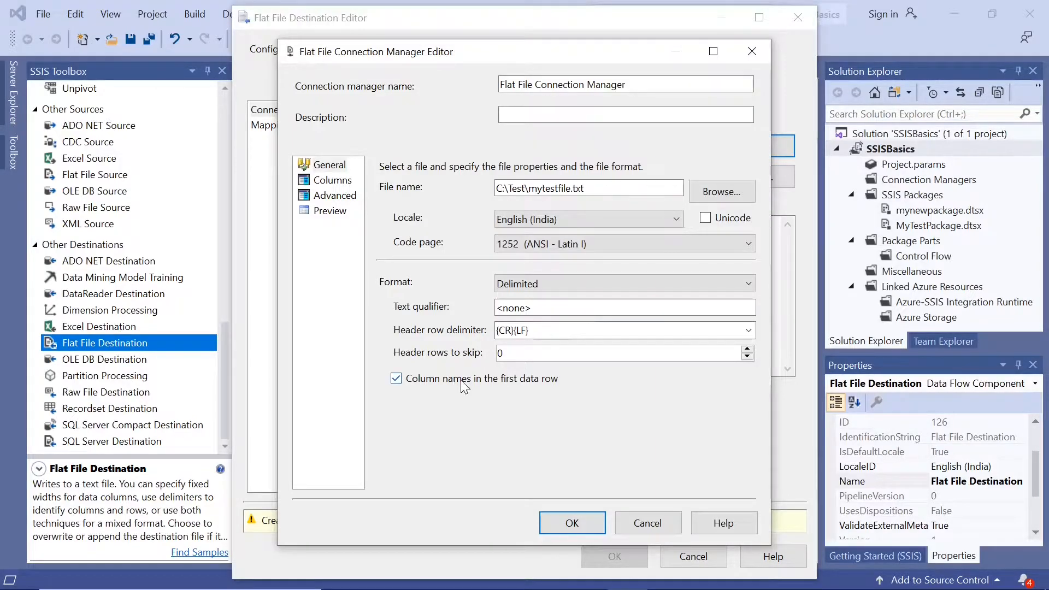
Review the flat file connection's delimiters, column properties and preview, and accept the connection manager settings.
click(332, 182)
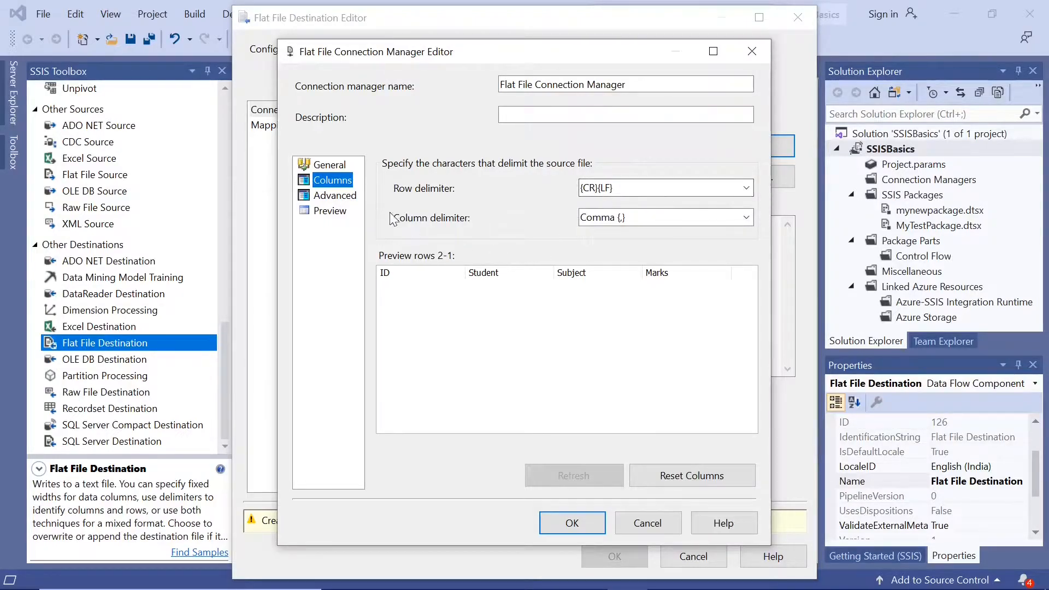
click(330, 196)
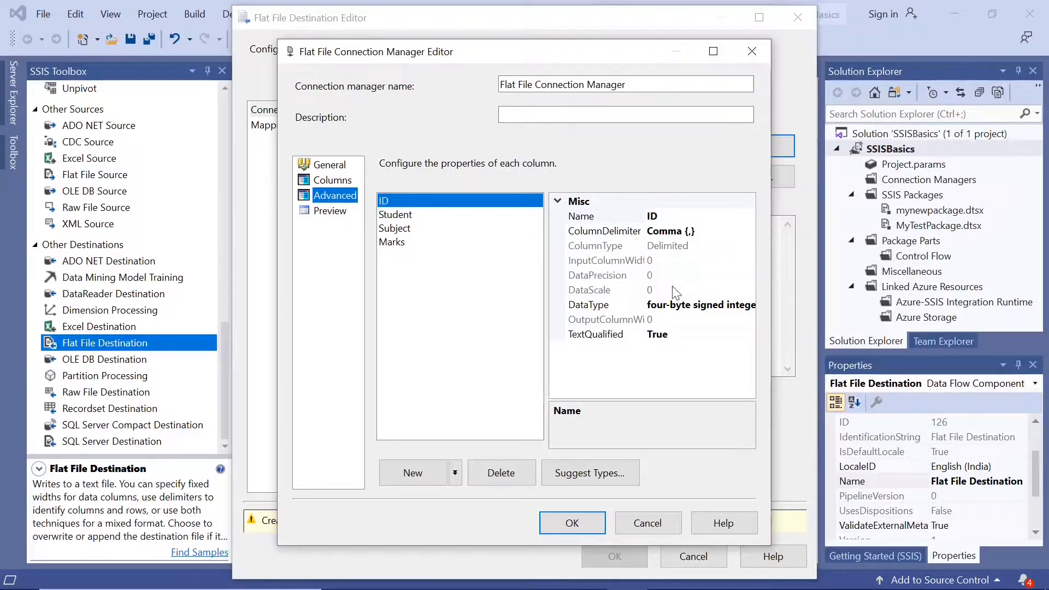
click(327, 213)
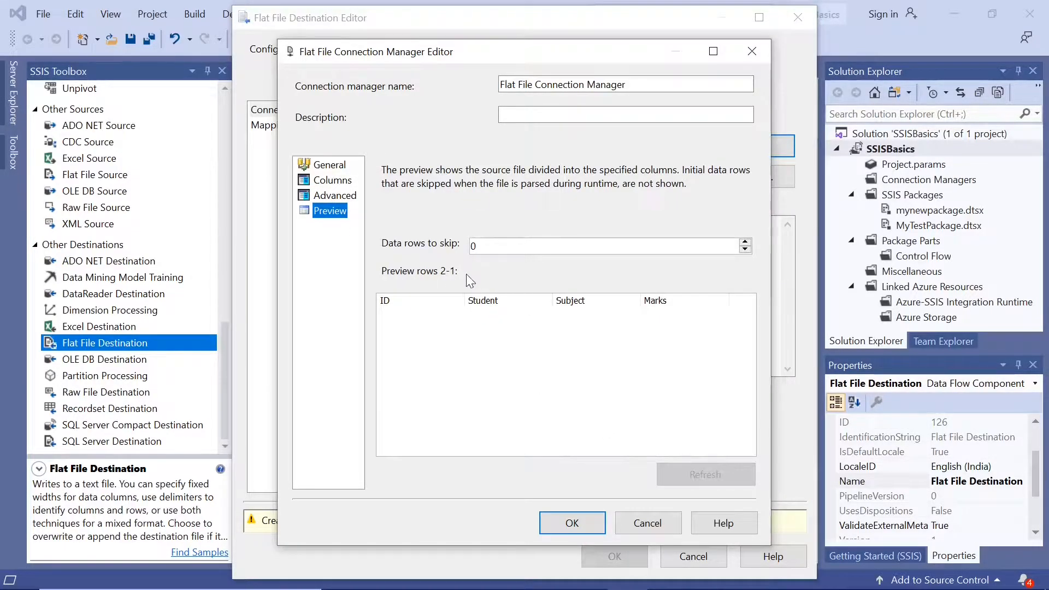
click(321, 181)
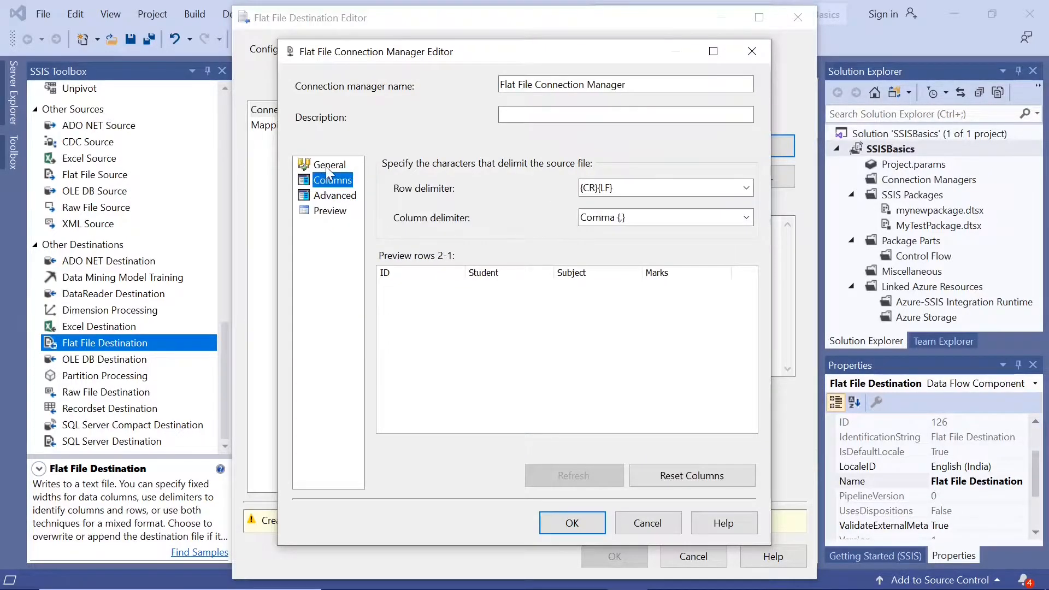
click(326, 166)
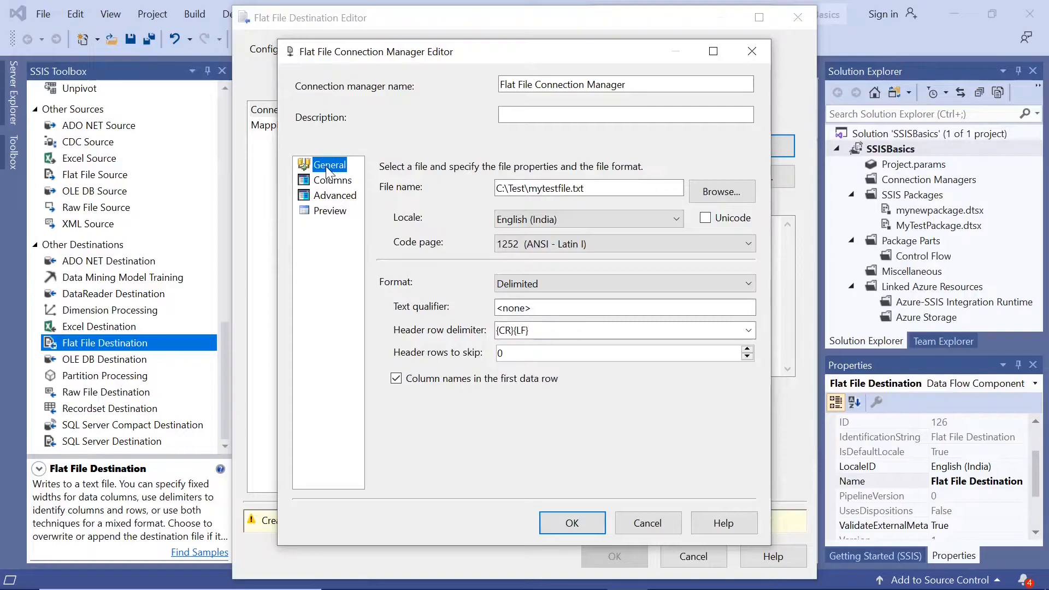
click(571, 524)
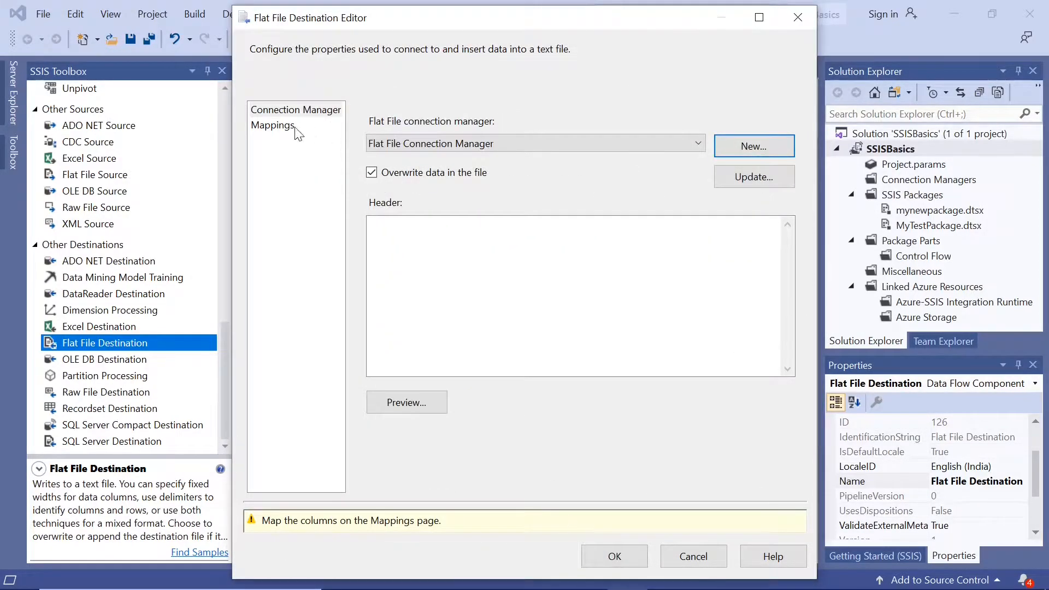
Map the input columns to the flat file's columns, widen both column lists to check them, and apply the destination settings.
click(288, 130)
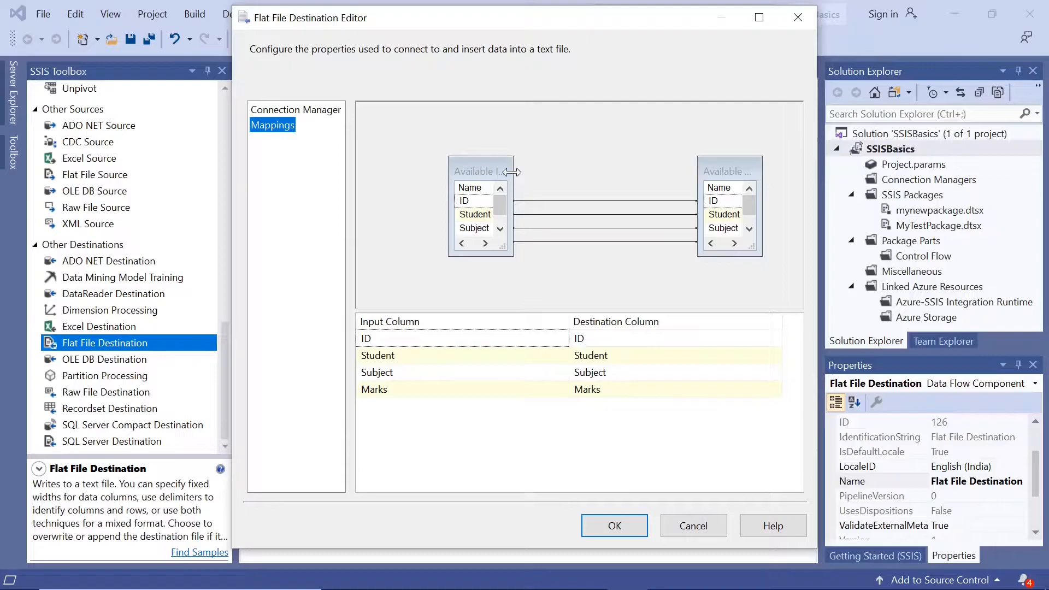
drag(511, 172, 574, 173)
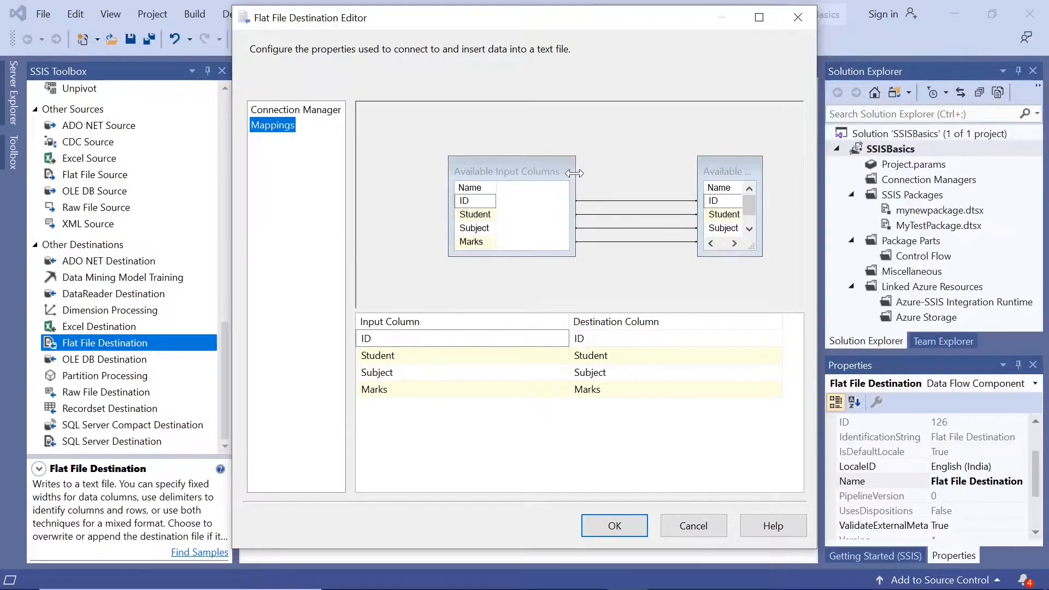
drag(763, 185, 802, 184)
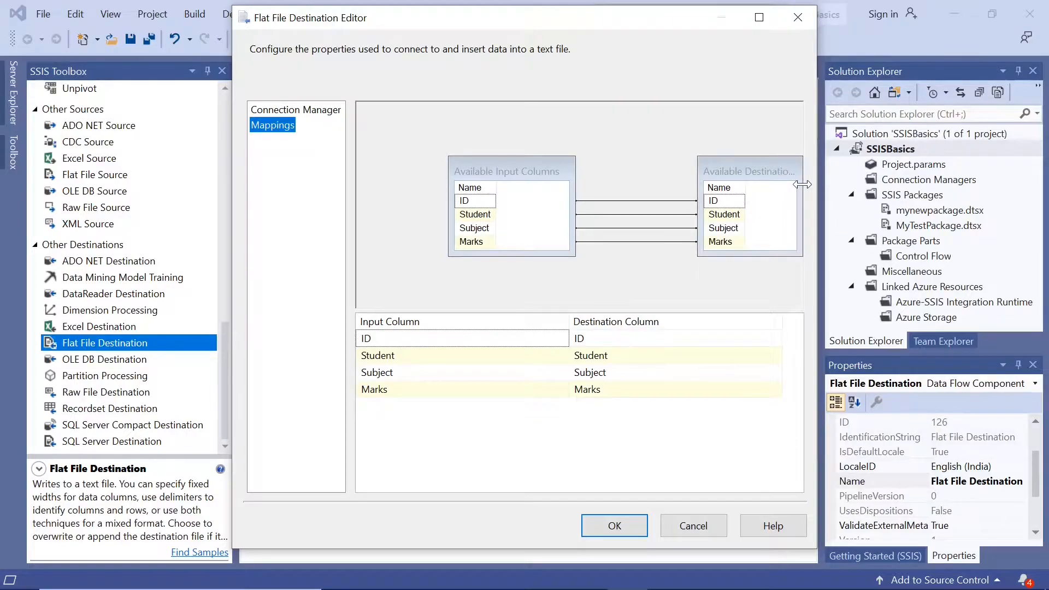
click(604, 525)
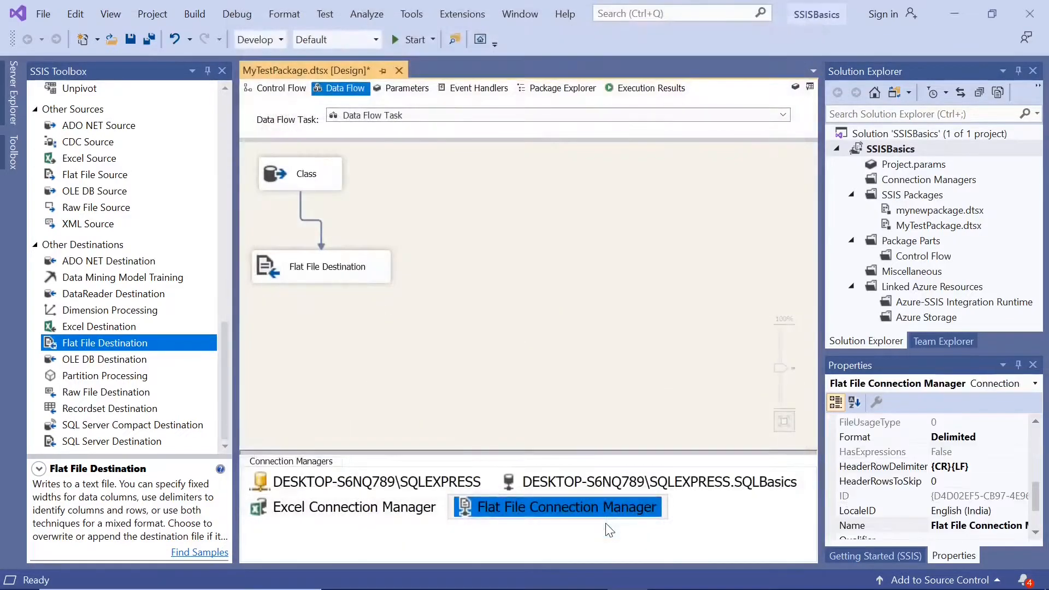
Save the MyTestPackage.dtsx package and run it.
click(418, 282)
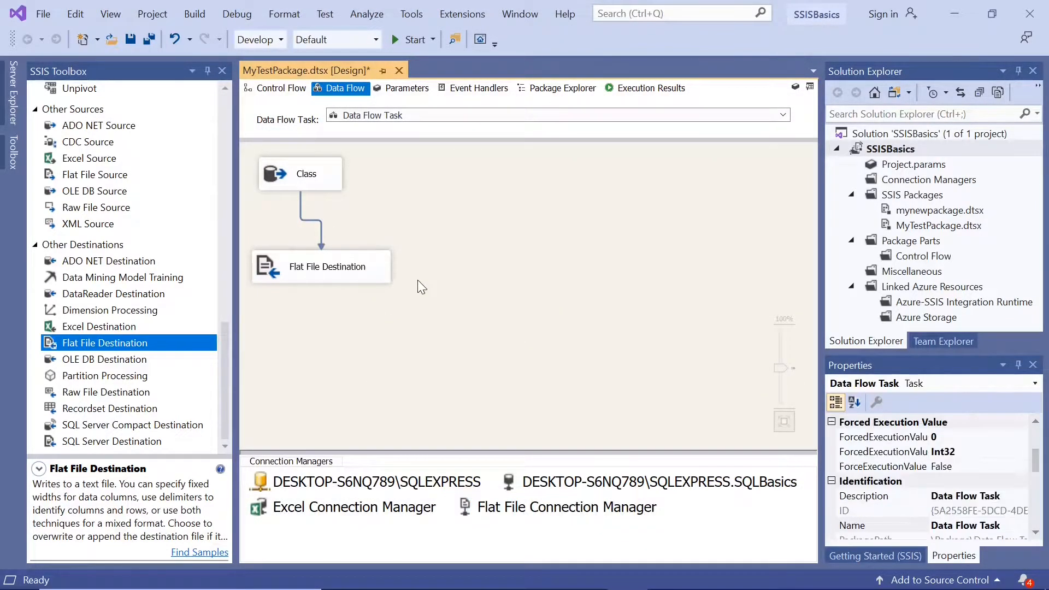
click(131, 38)
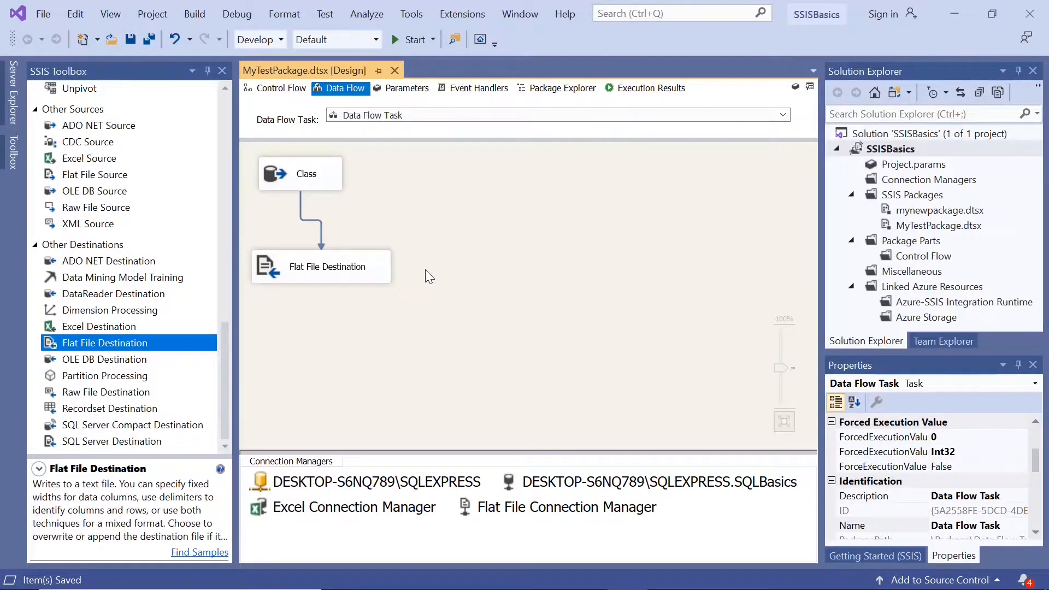
click(394, 40)
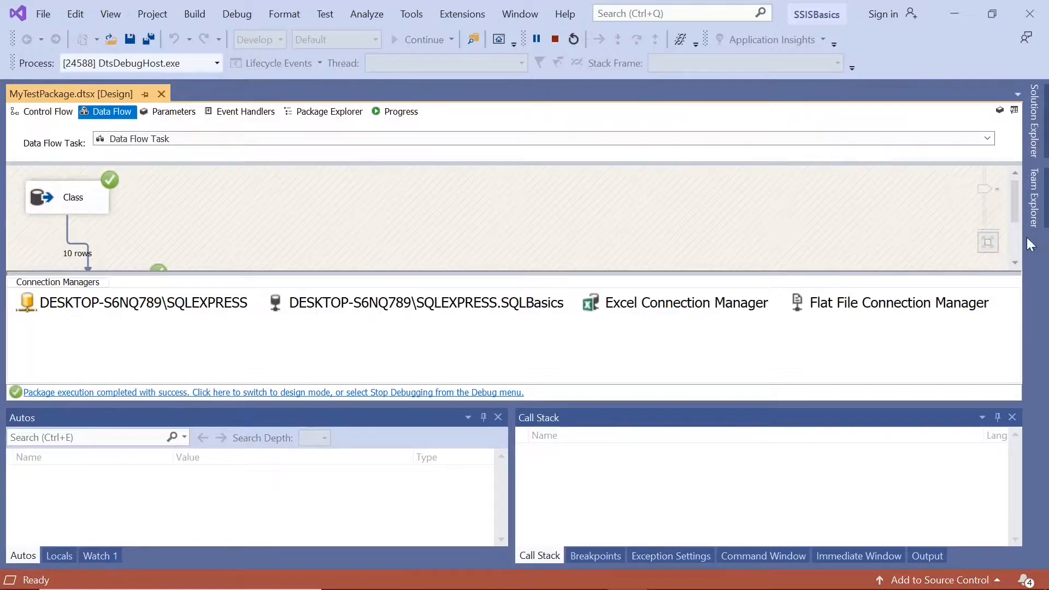
Check the Flat File Destination's execution status in the data flow and return to design mode.
click(1017, 260)
click(1016, 261)
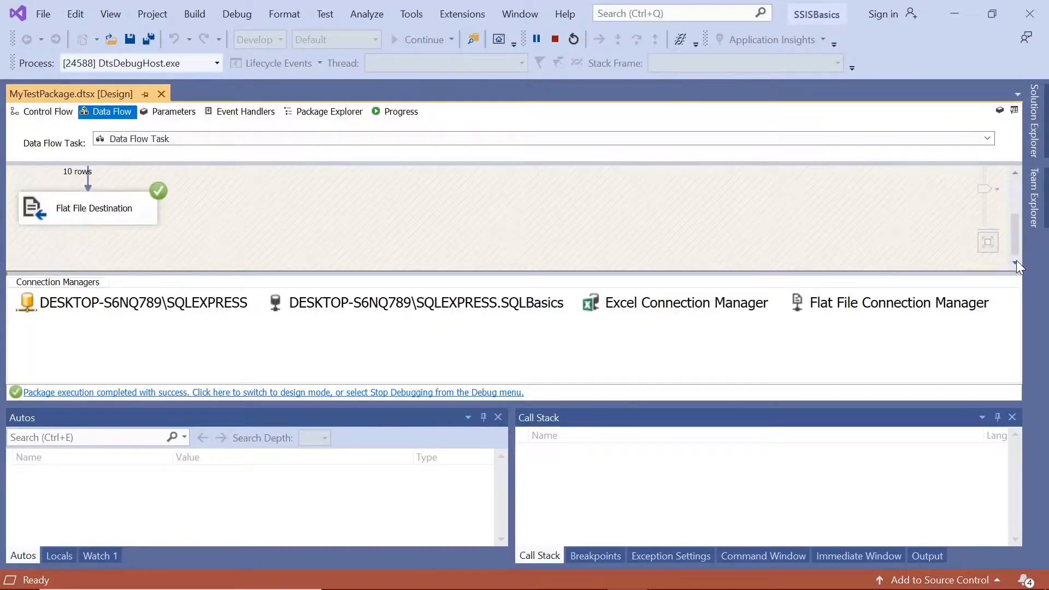
click(255, 393)
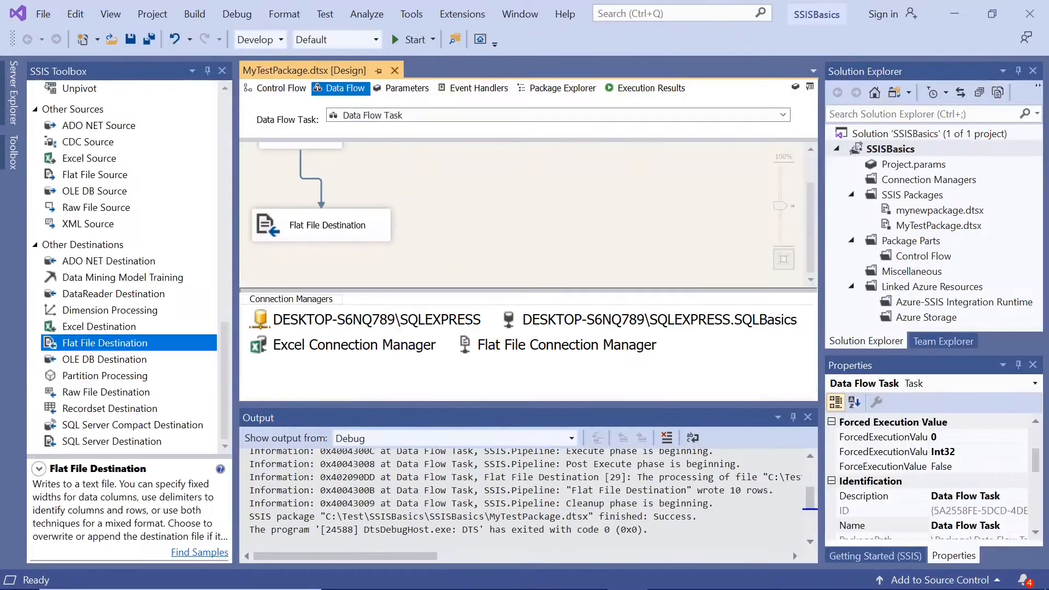
Switch to File Explorer and open the Test folder on the C: drive.
mouse_move(462, 584)
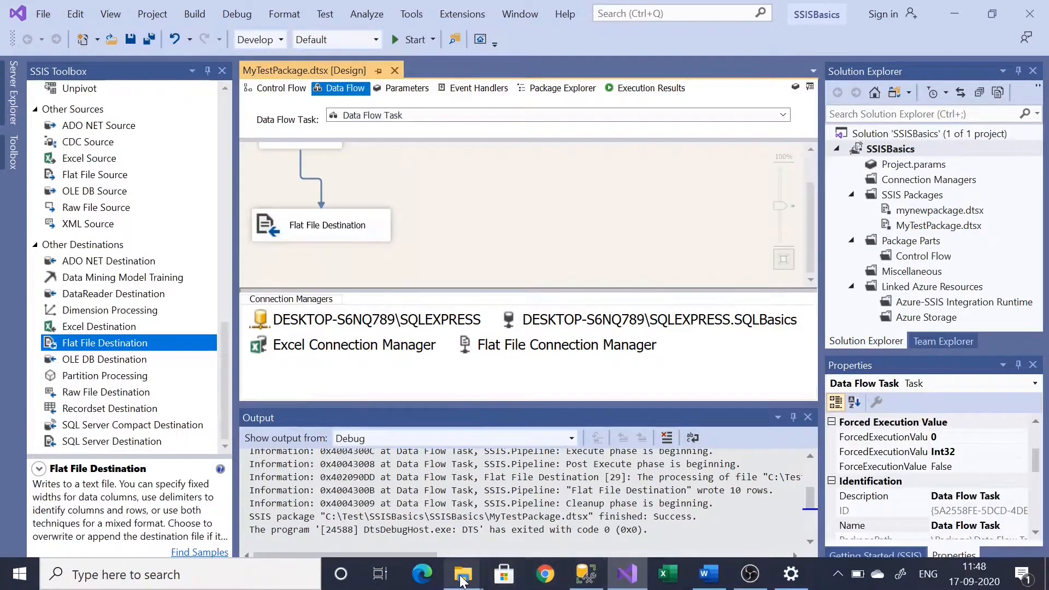
drag(461, 580, 340, 580)
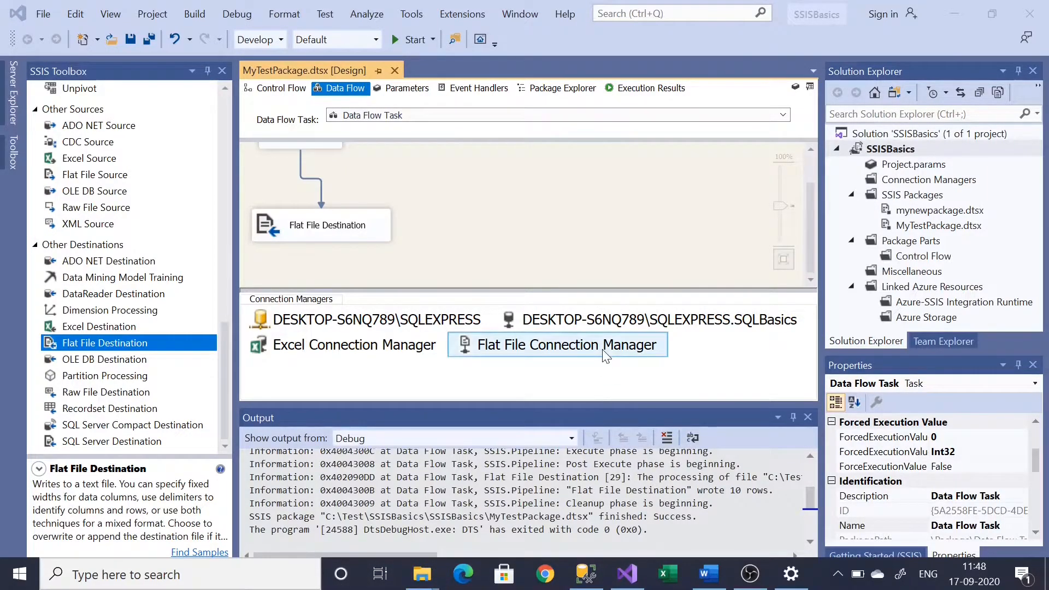
key(super+e)
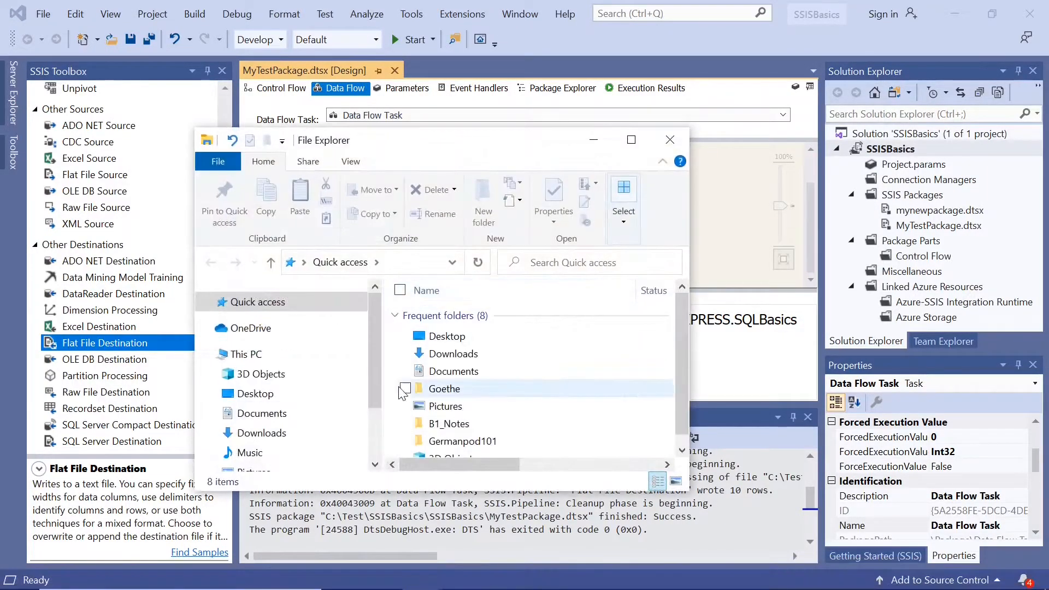
scroll(372, 372, down, 2)
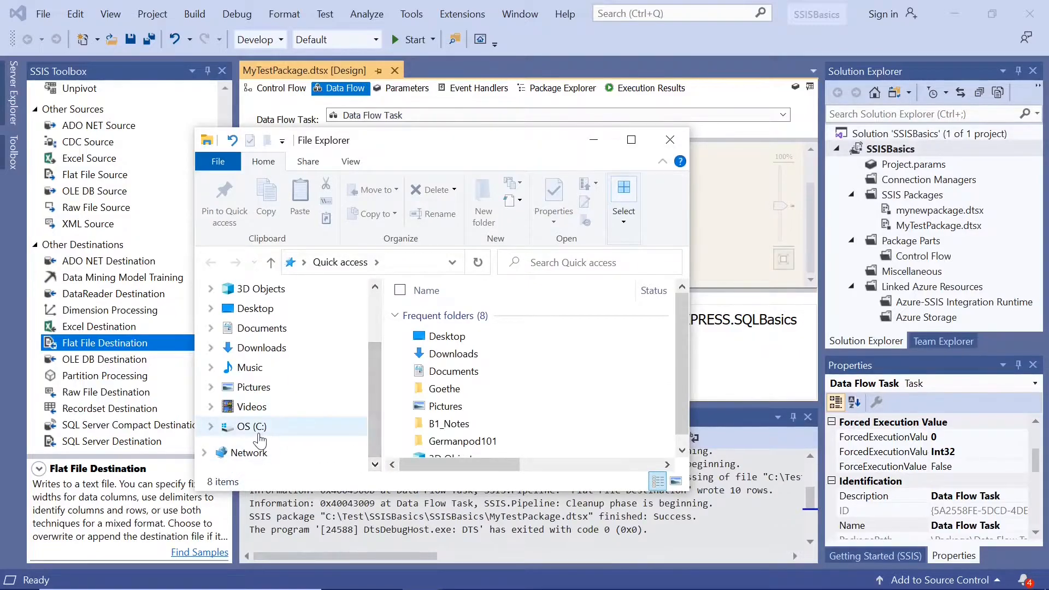
click(281, 422)
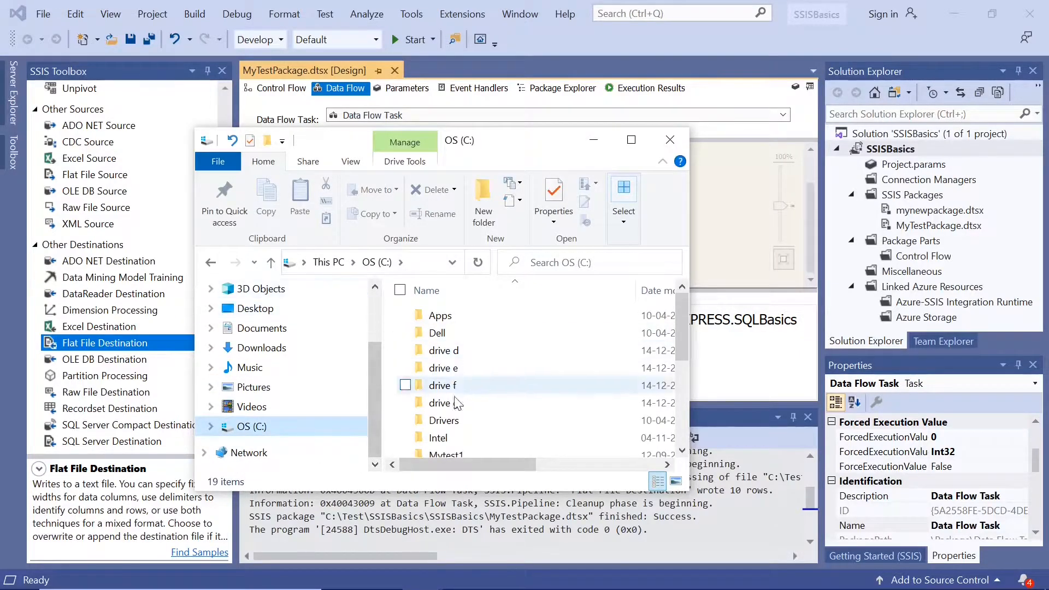
drag(679, 344, 687, 427)
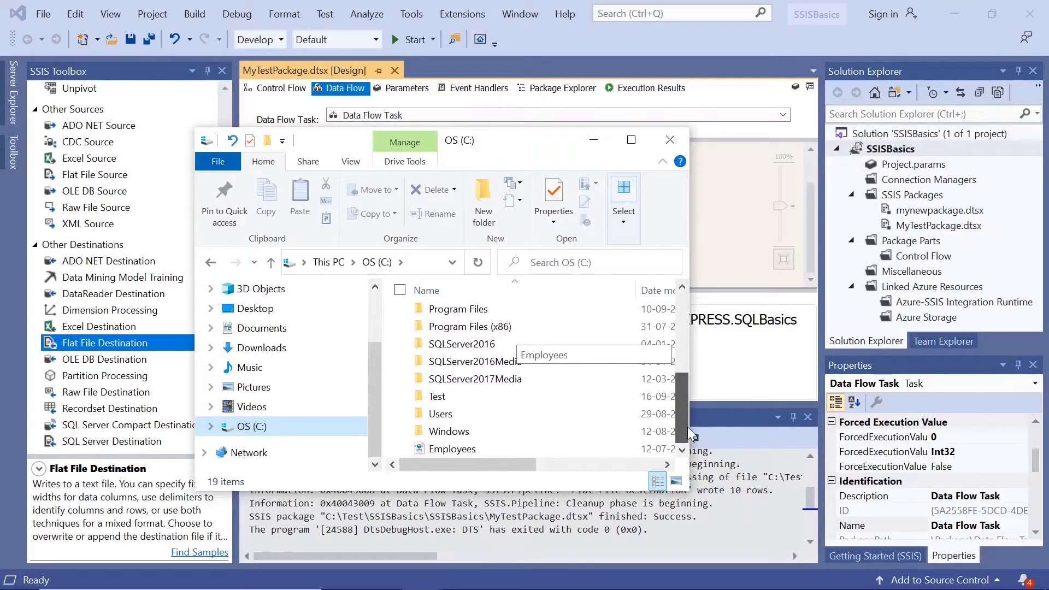
click(423, 397)
double_click(423, 398)
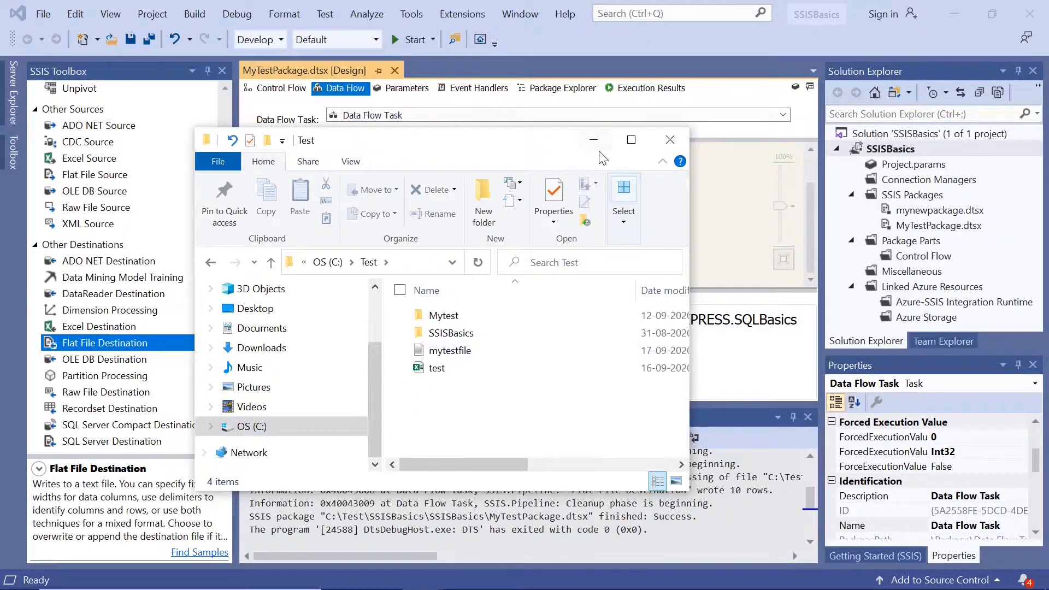
Maximize the folder window and open mytestfile to examine the exported header and rows.
click(631, 139)
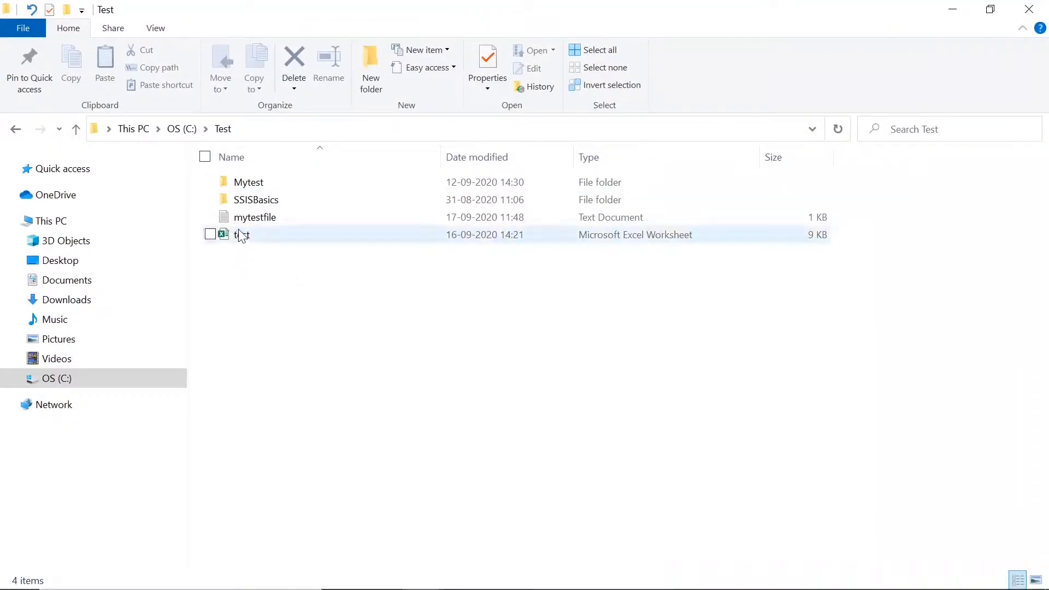
click(256, 221)
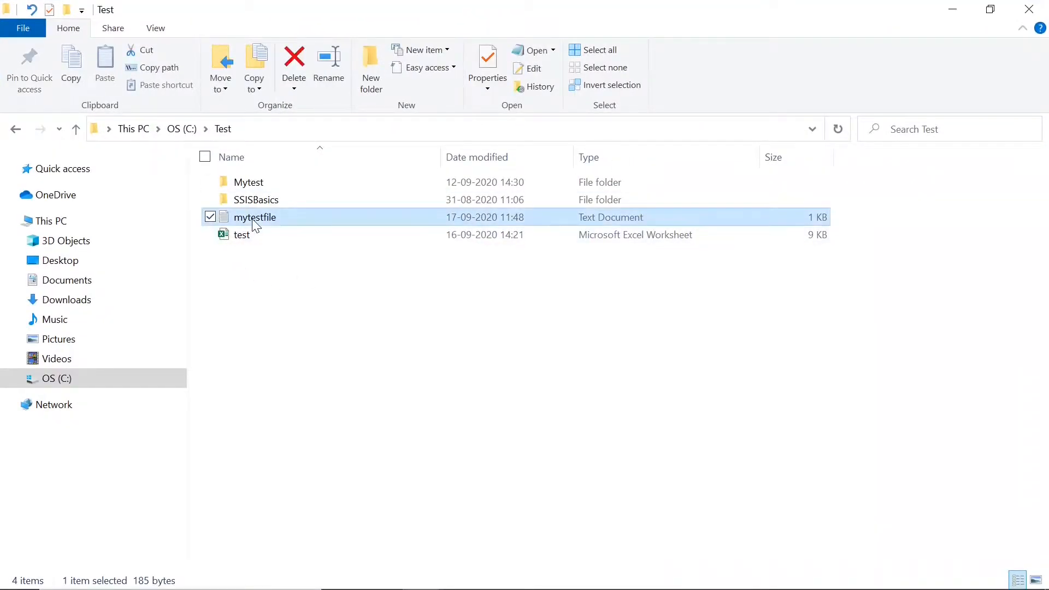
double_click(253, 221)
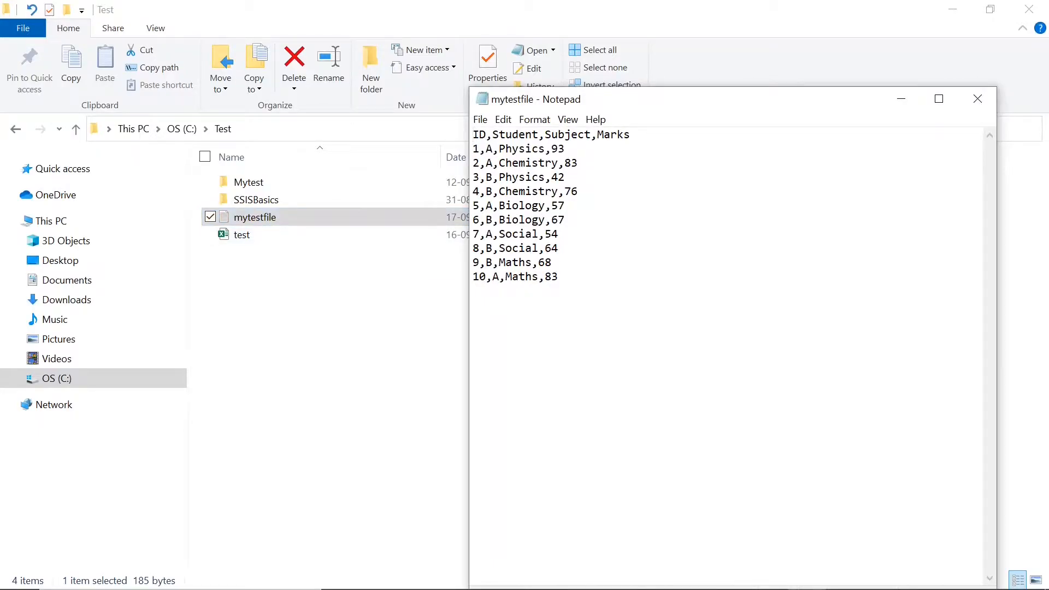
Examine the header row and comma-separated values in mytestfile, close the file and return to Visual Studio.
key(shift+Right)
key(shift+Right)
key(shift+Right)
key(shift+Right)
key(shift+Right)
key(shift+Right)
key(shift+Right)
key(shift+Right)
key(shift+Right)
key(shift+Right)
key(shift+Right)
key(shift+Right)
key(shift+Right)
key(shift+Right)
key(shift+Right)
key(shift+Right)
key(shift+Right)
key(shift+Right)
key(shift+Right)
key(shift+Right)
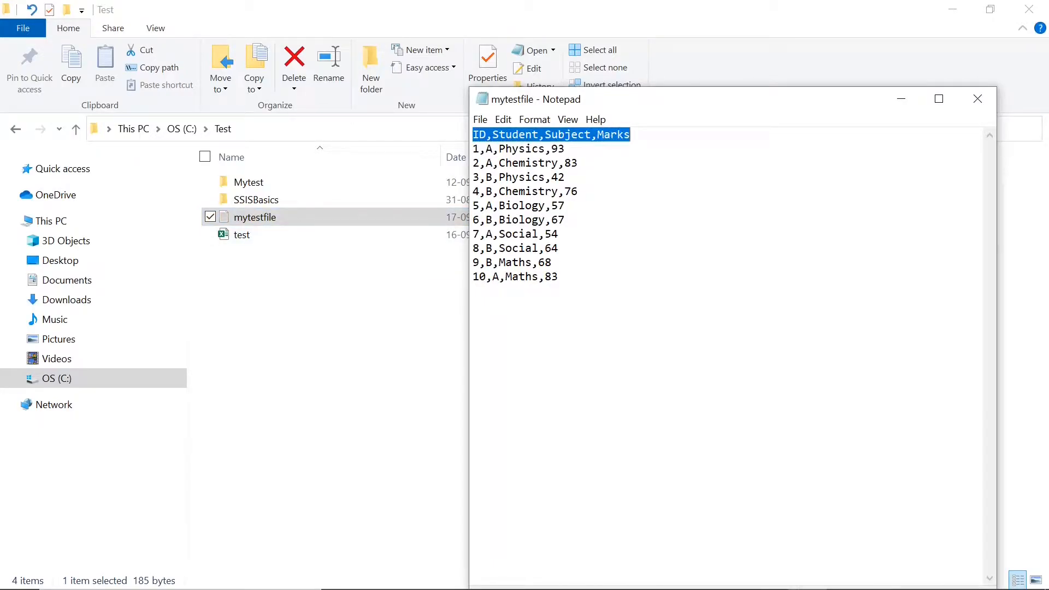
click(566, 149)
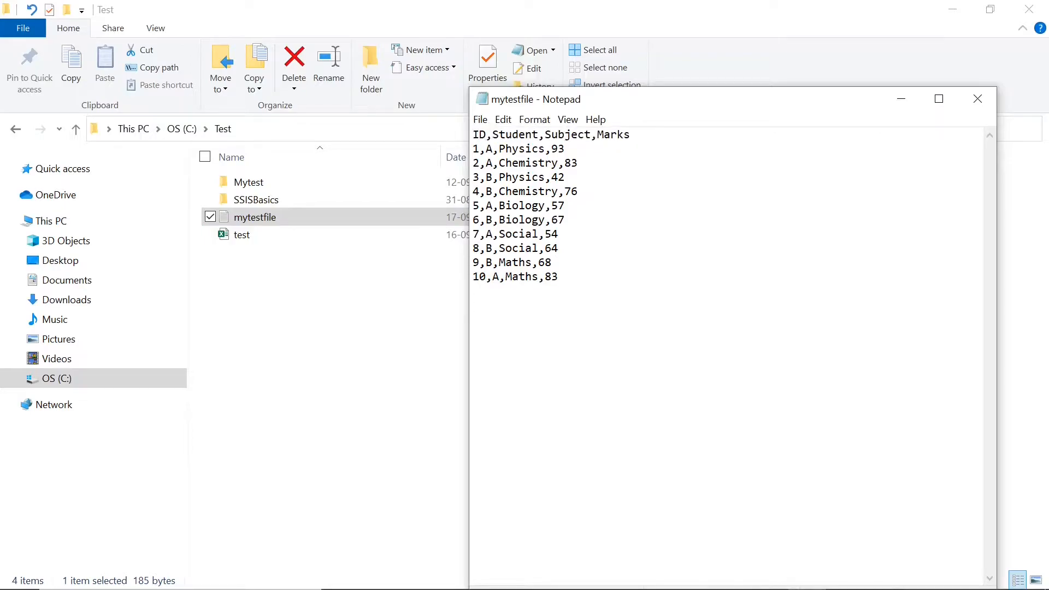
shift+click(598, 134)
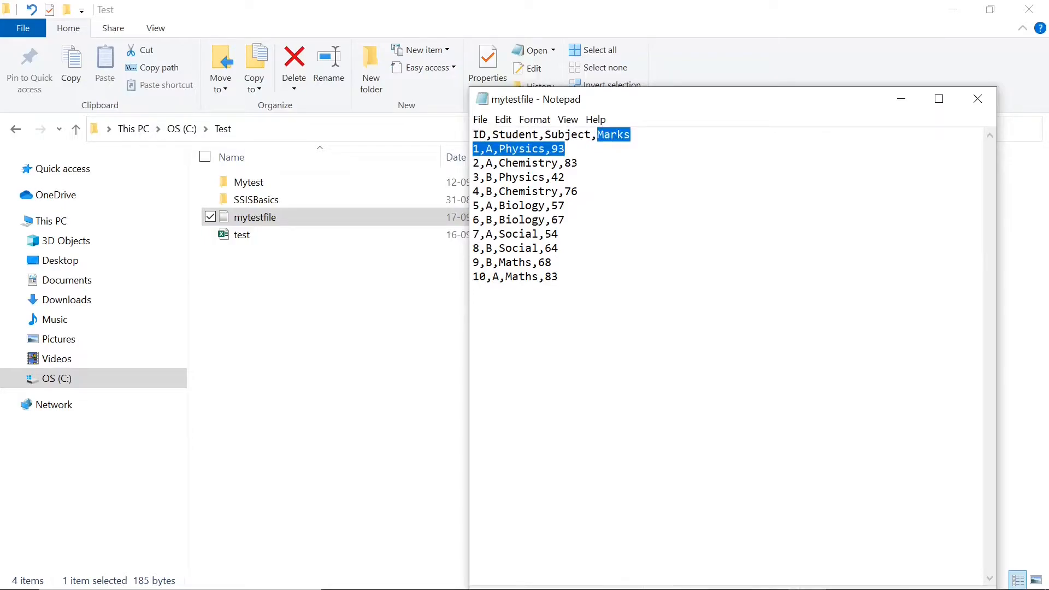
click(597, 134)
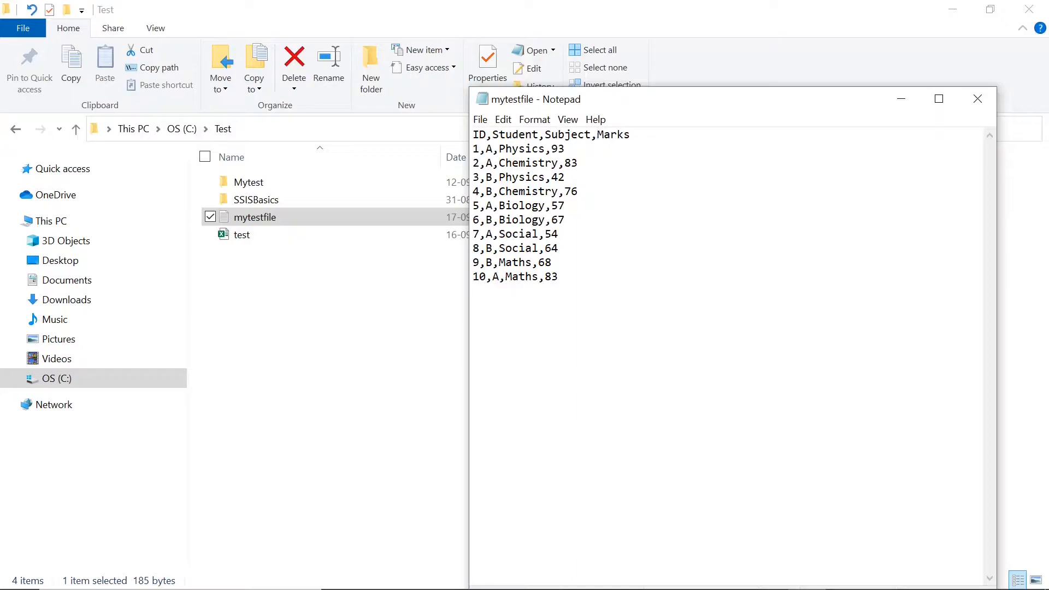
key(shift+Left)
click(493, 148)
click(978, 99)
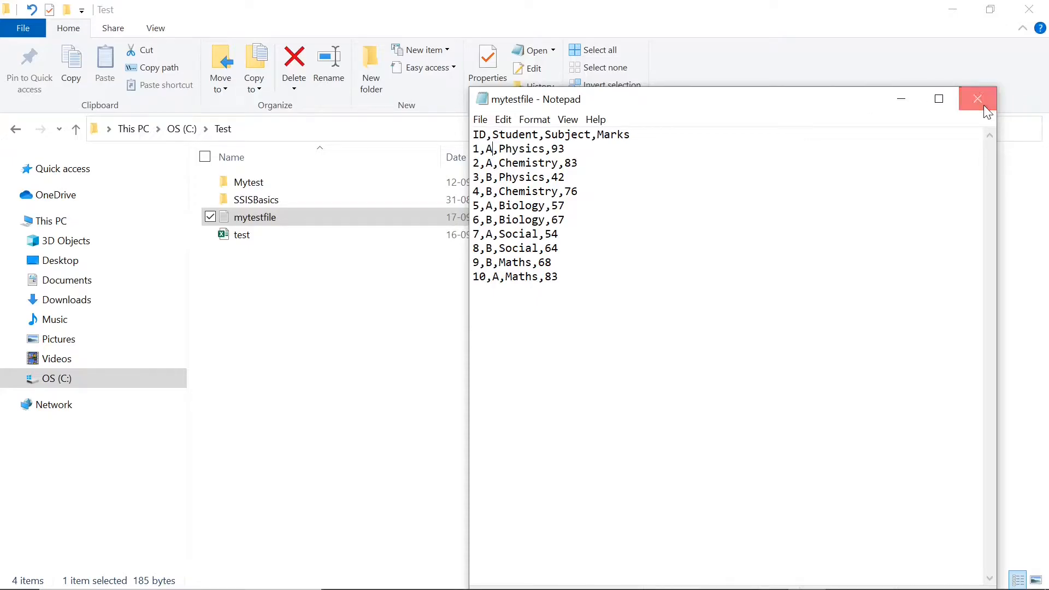
click(950, 12)
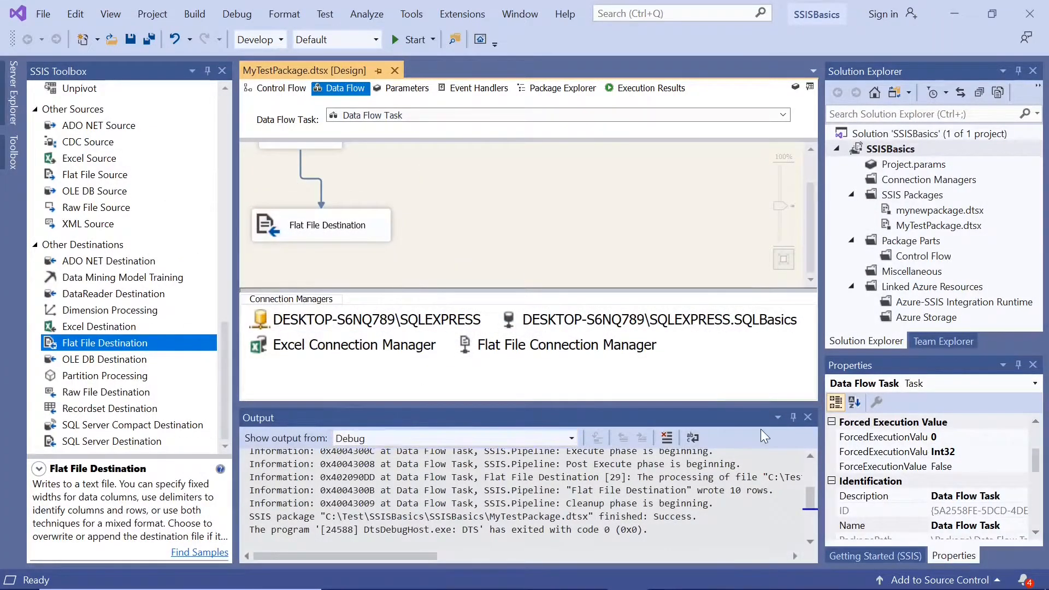
Close the Output window and review the Class source's connection, access mode and table settings without changing them.
click(807, 418)
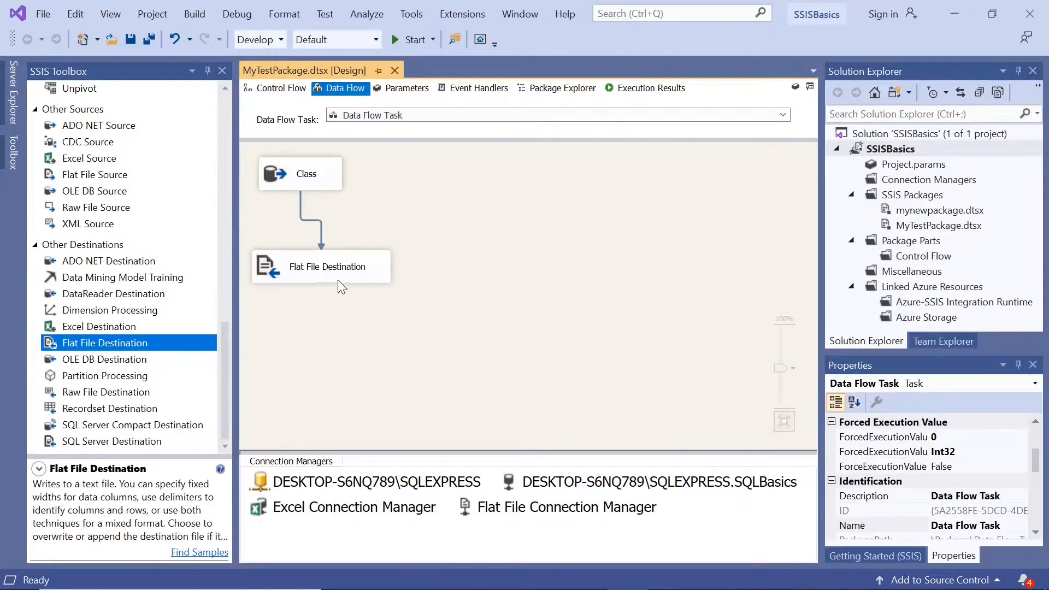
double_click(297, 181)
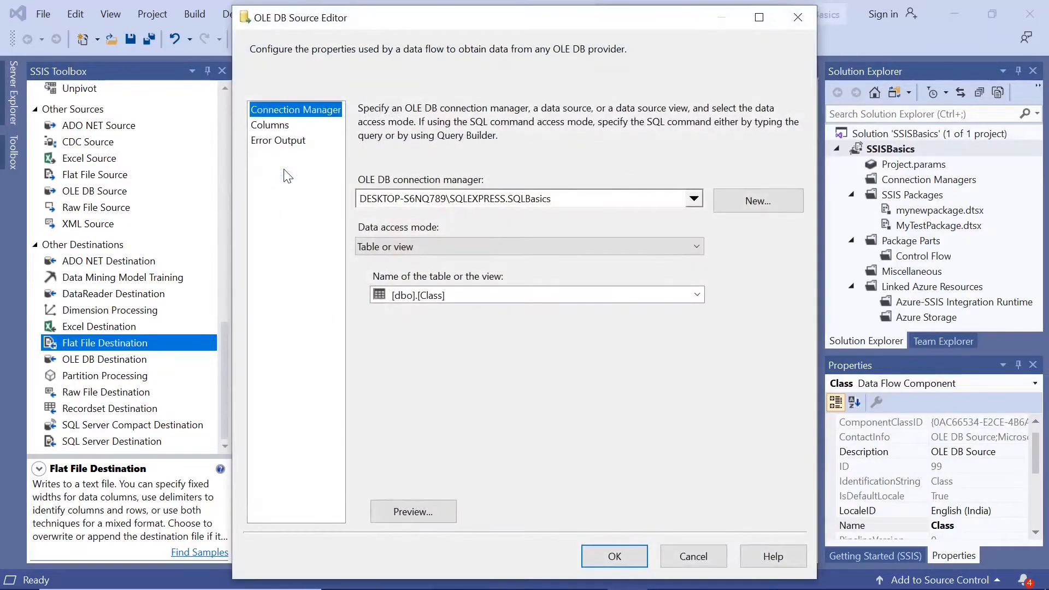
click(687, 558)
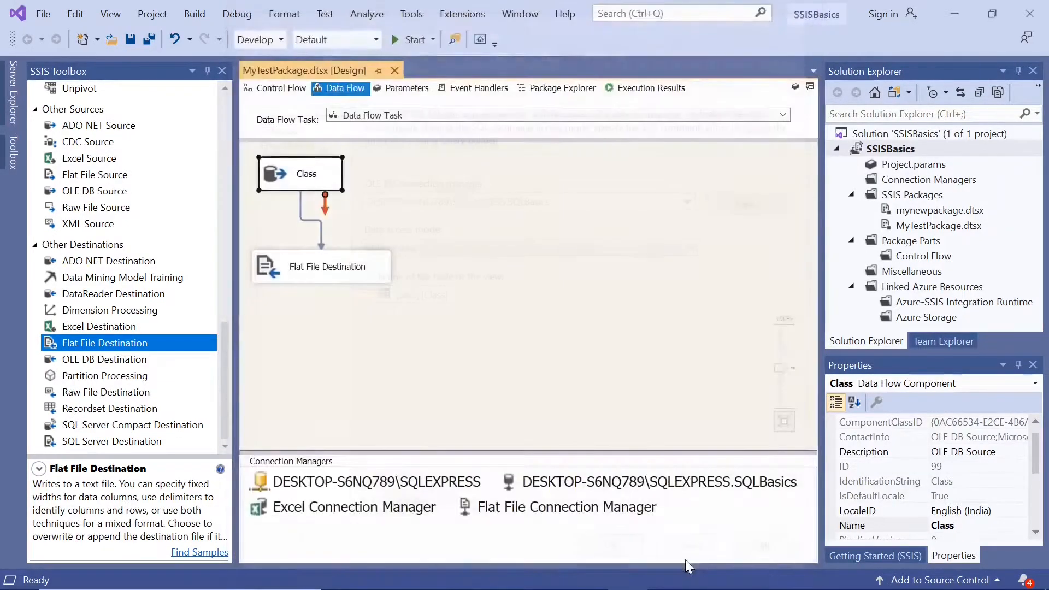
Review the Flat File Destination's connection manager, overwrite option and column mappings, and accept the existing settings.
double_click(264, 267)
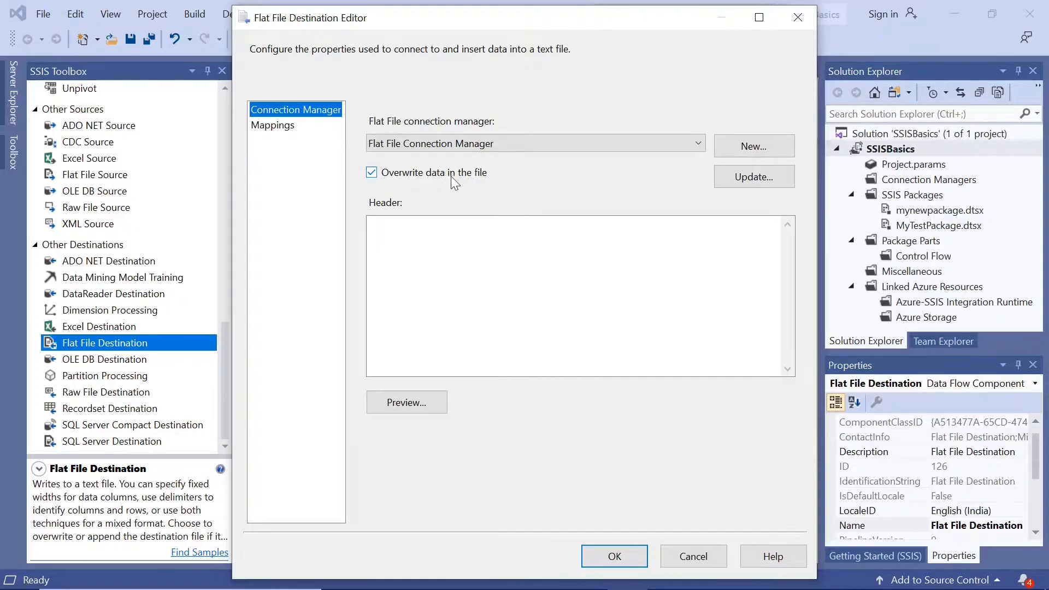
click(275, 129)
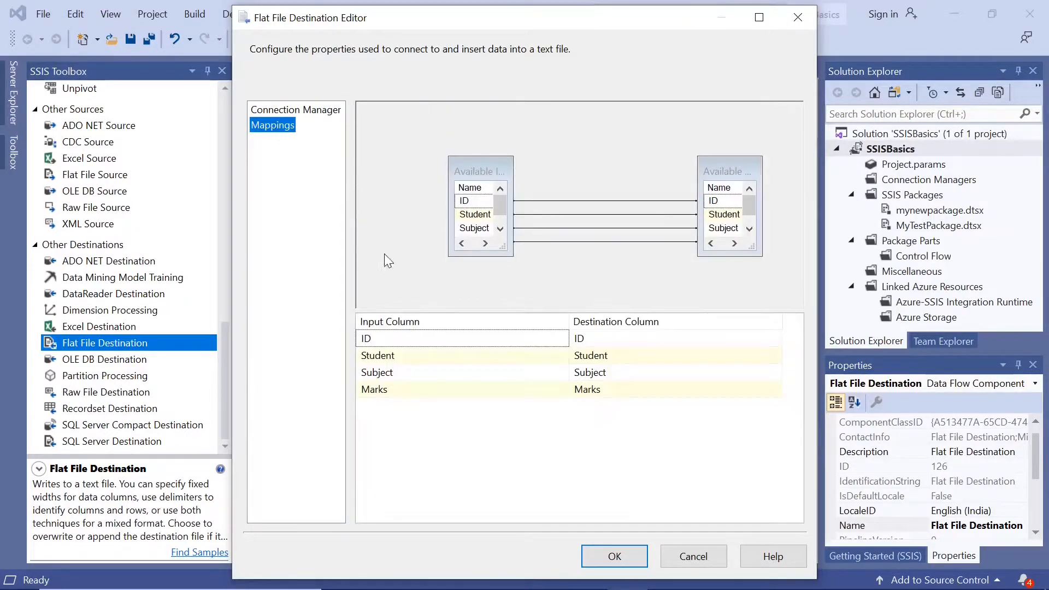
mouse_move(650, 584)
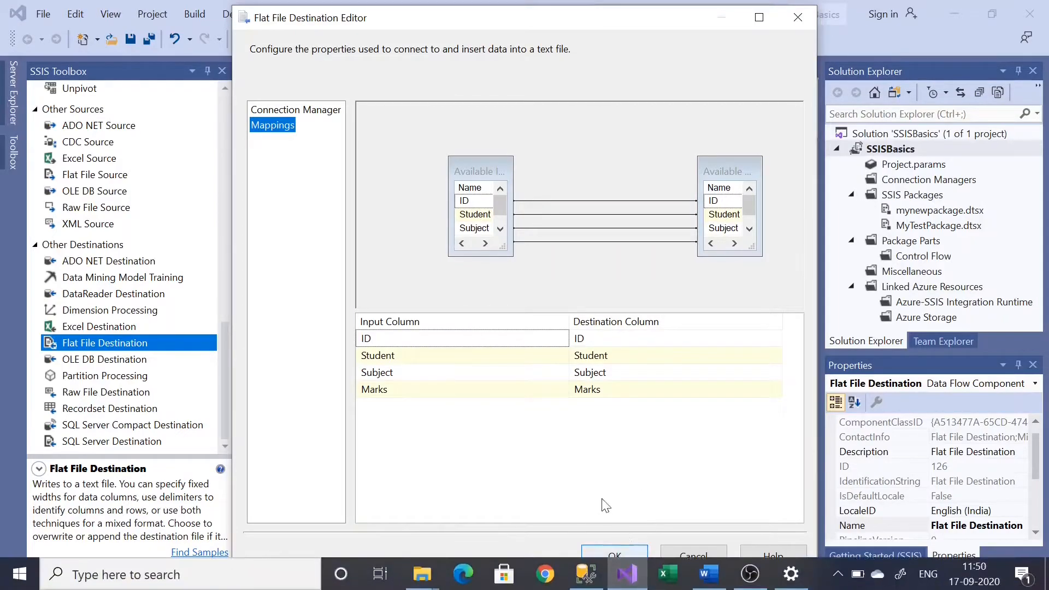
click(615, 556)
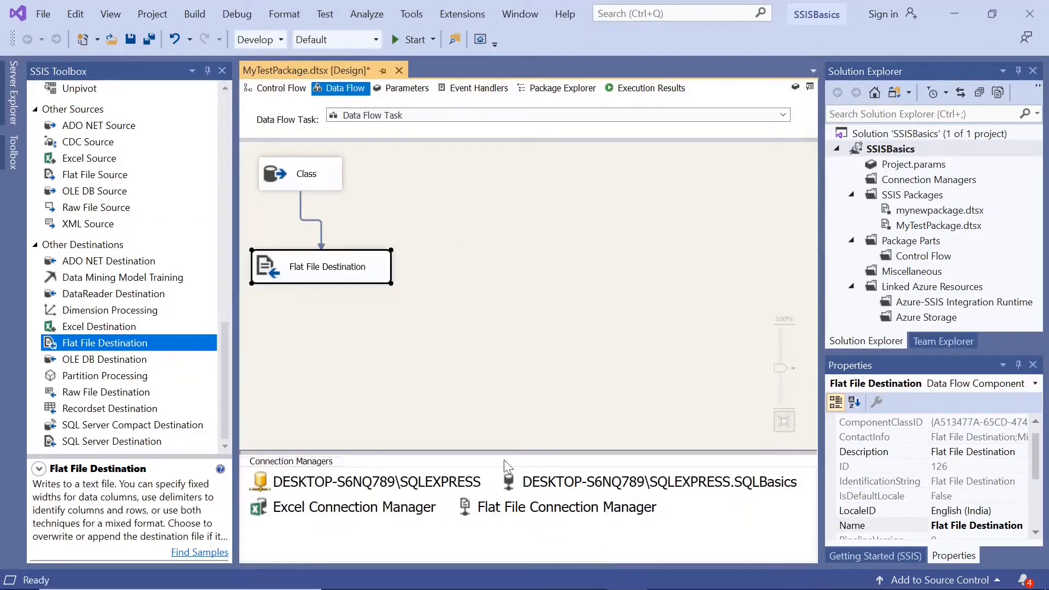
Open the Flat File Connection Manager for editing and review its general settings and available file formats.
click(465, 506)
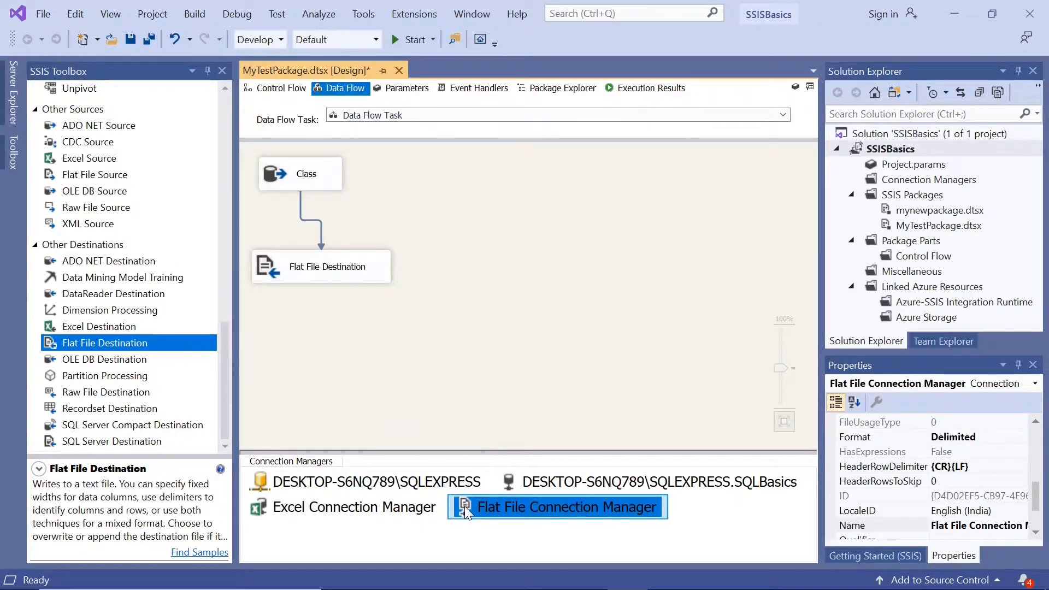
double_click(465, 506)
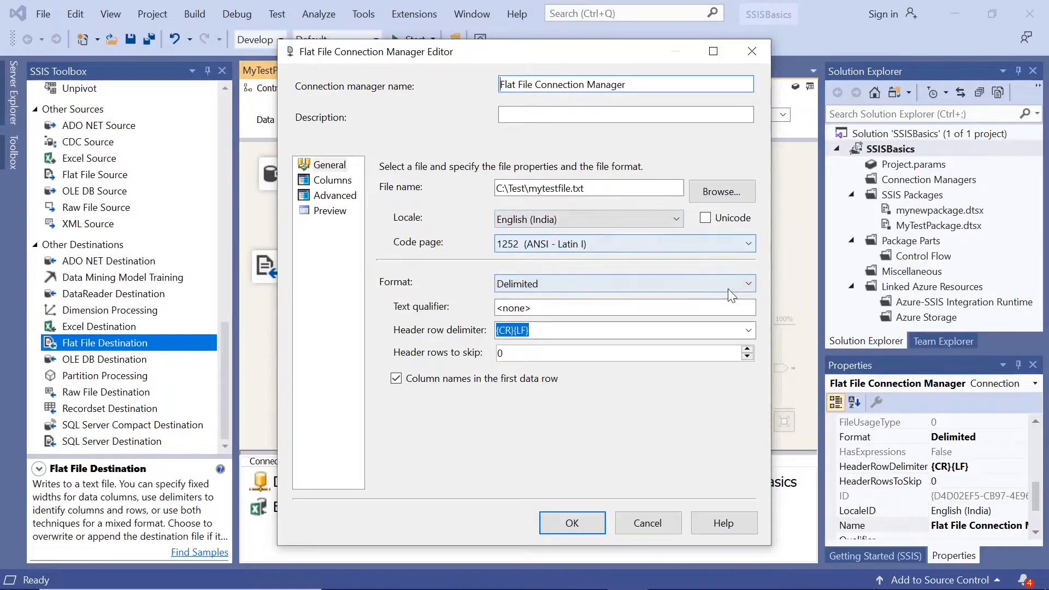
click(749, 284)
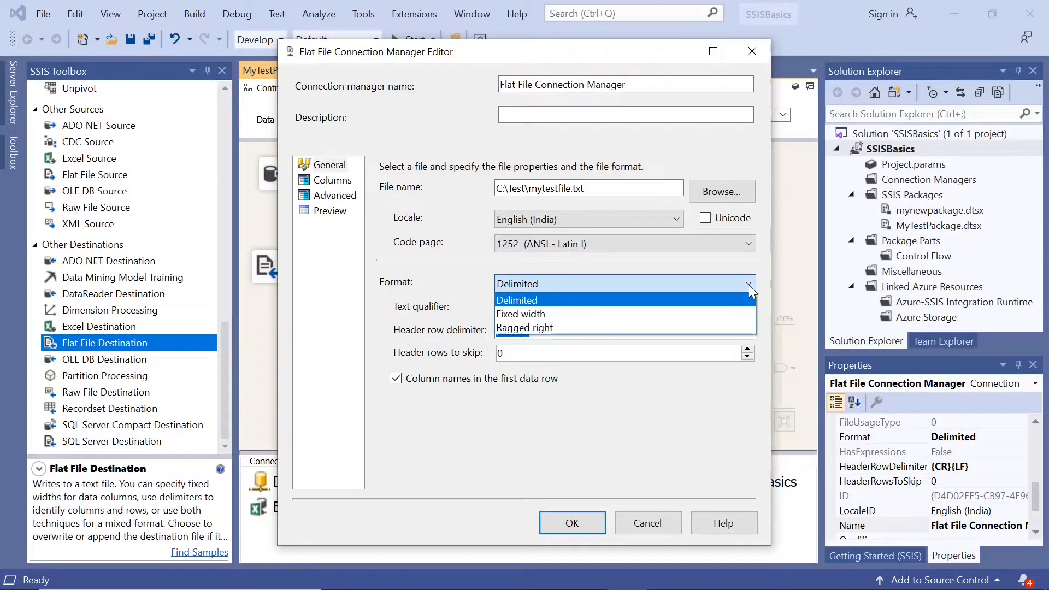
click(748, 284)
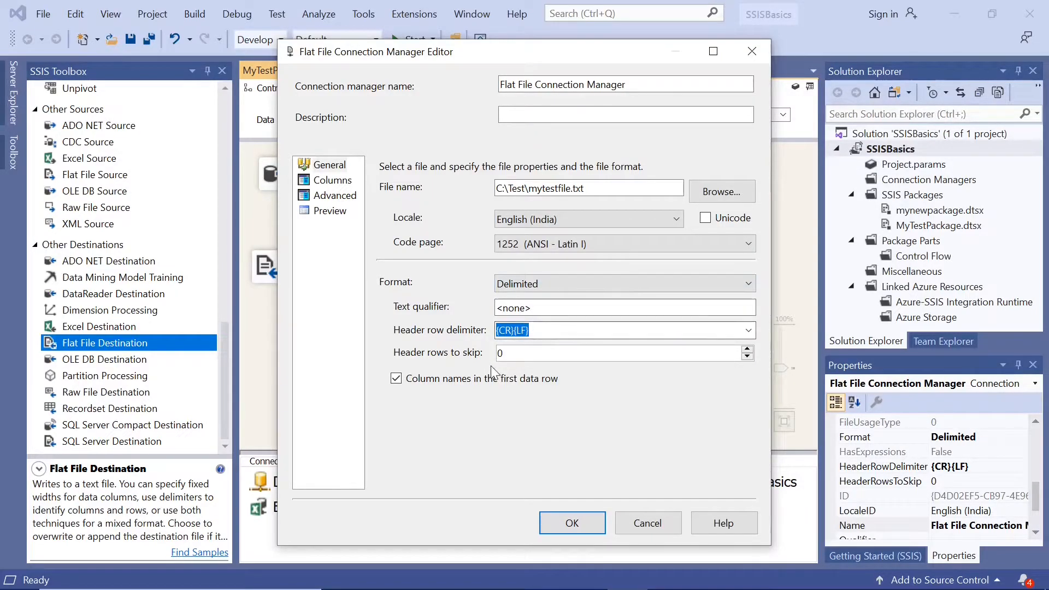
Review the Flat File Connection Manager's column delimiter options, column properties and data preview, and cancel the editor.
click(339, 182)
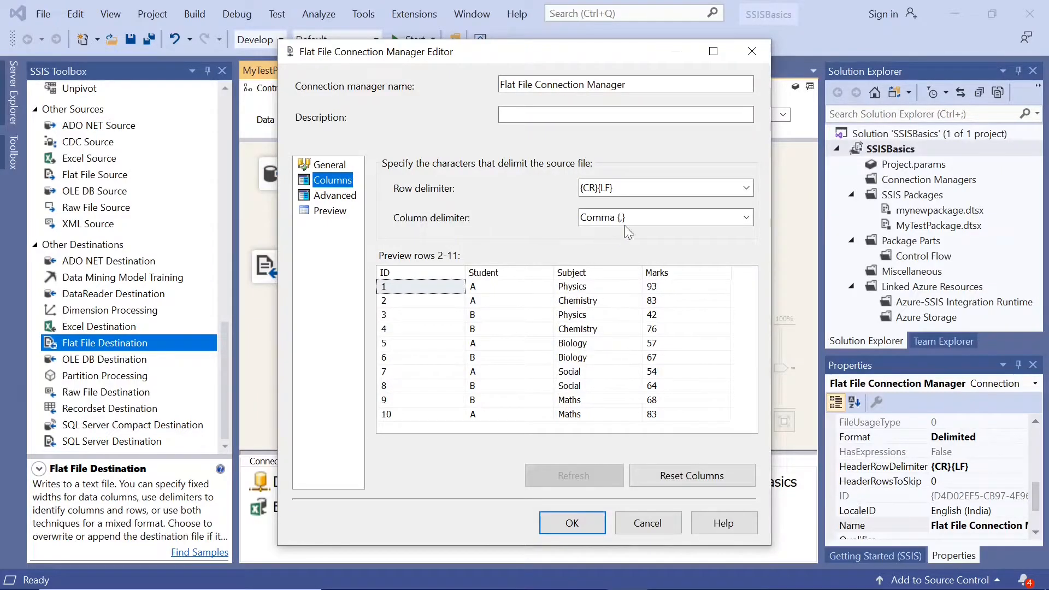
click(746, 218)
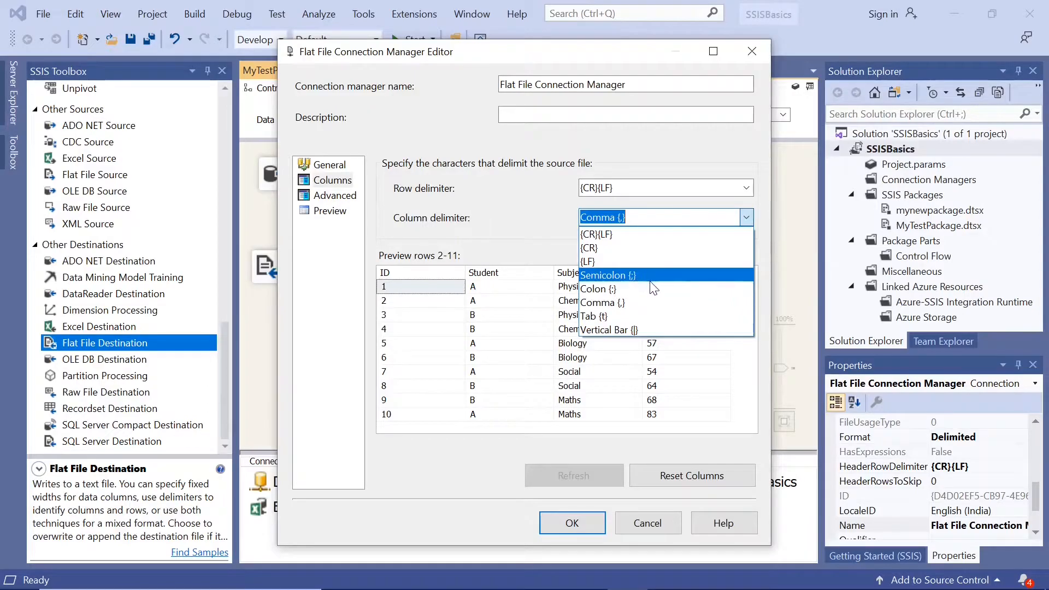
click(506, 237)
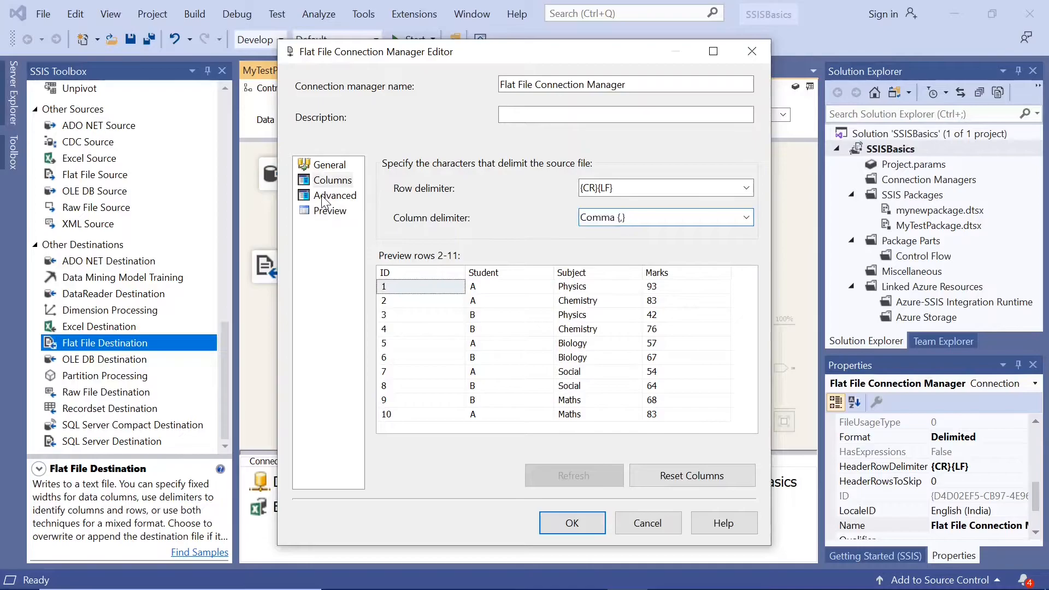
click(324, 202)
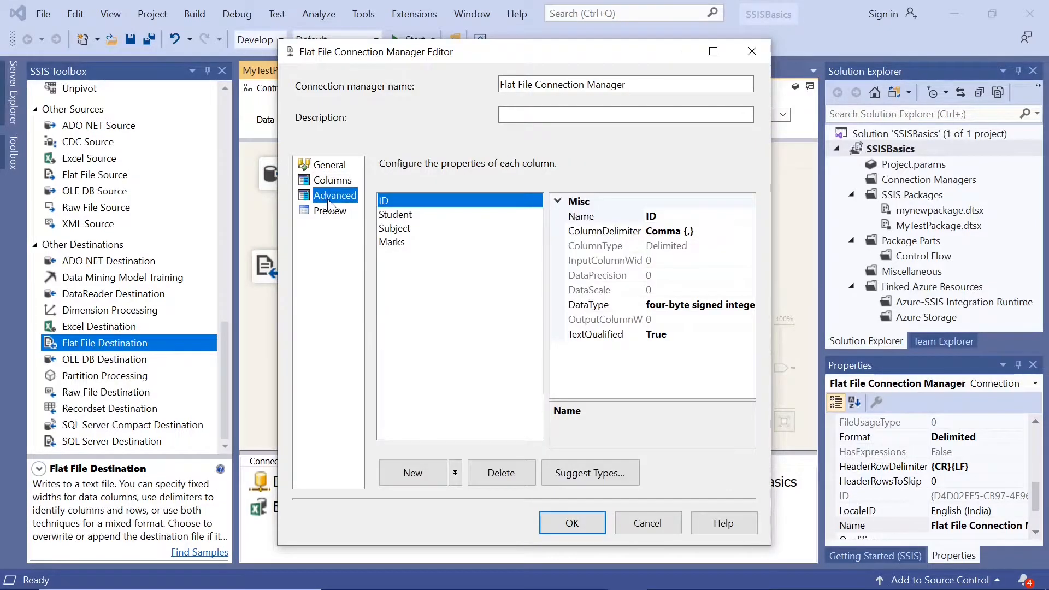
click(331, 213)
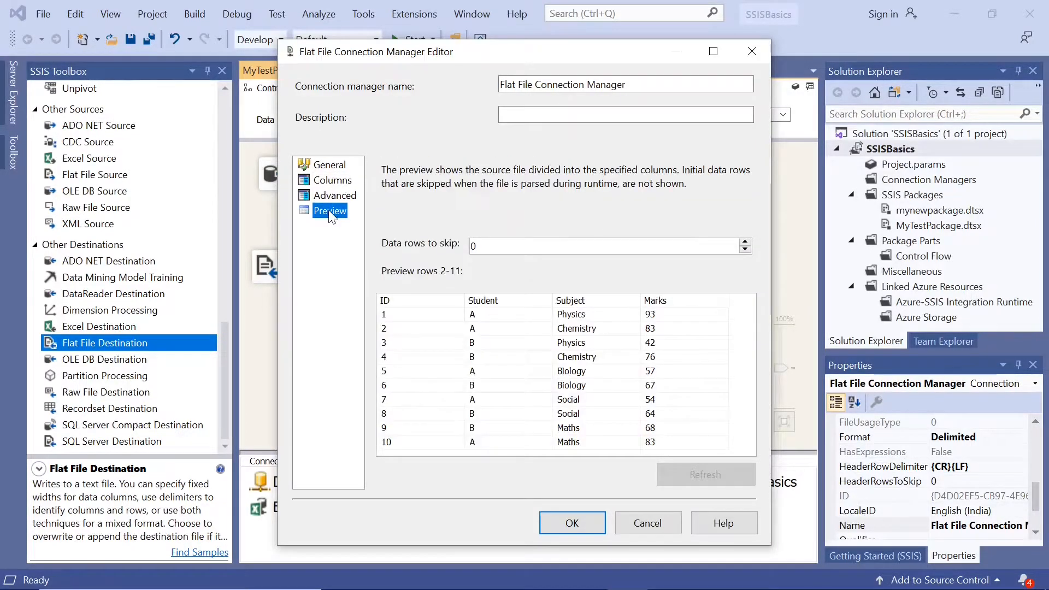
click(648, 525)
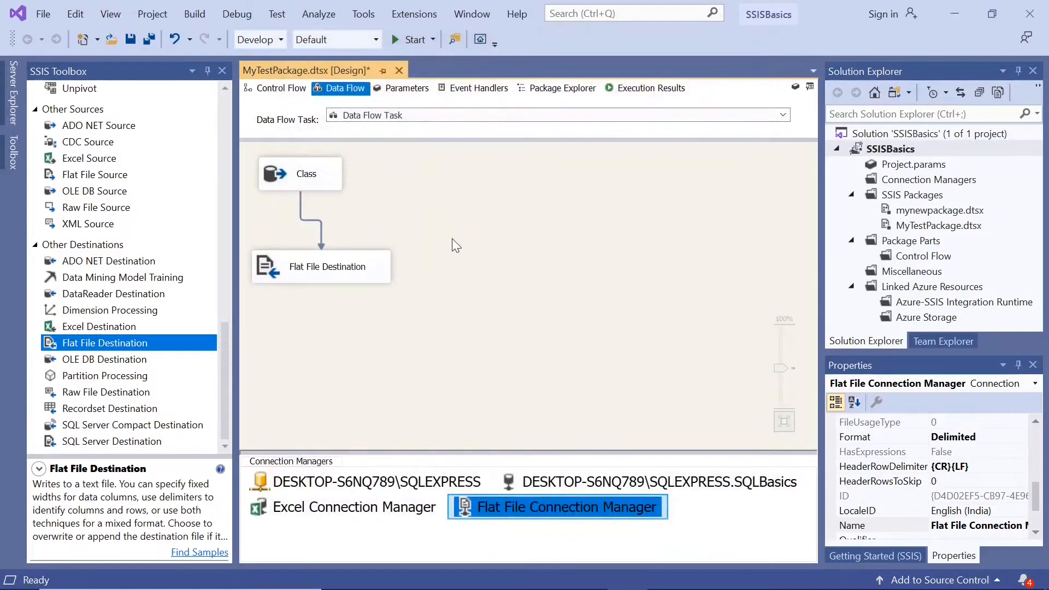
Switch to the Test folder in File Explorer, recheck the contents of mytestfile, close it and return to Visual Studio.
click(477, 304)
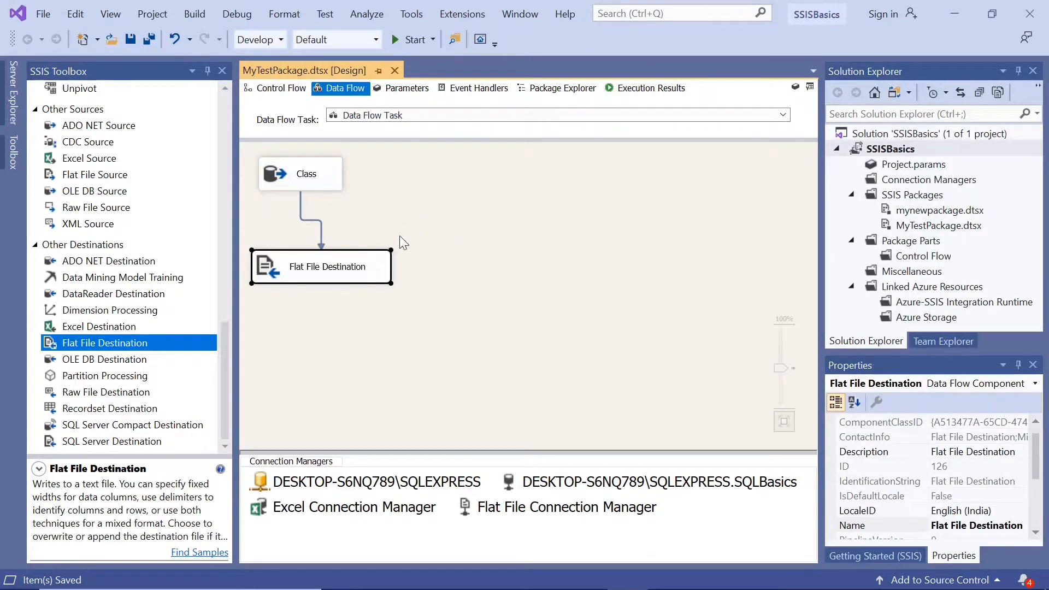
click(464, 237)
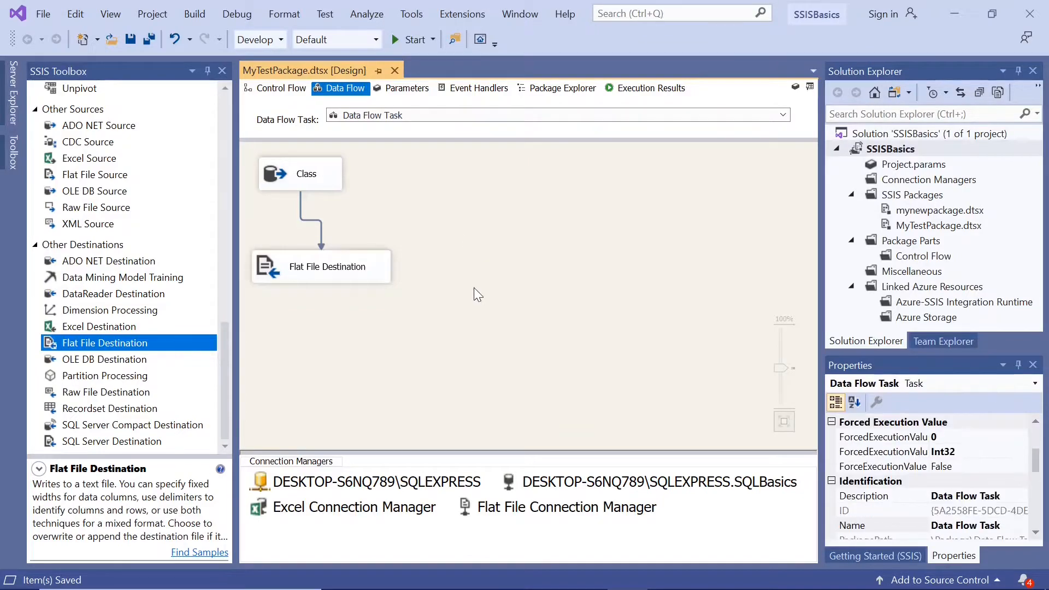
mouse_move(596, 579)
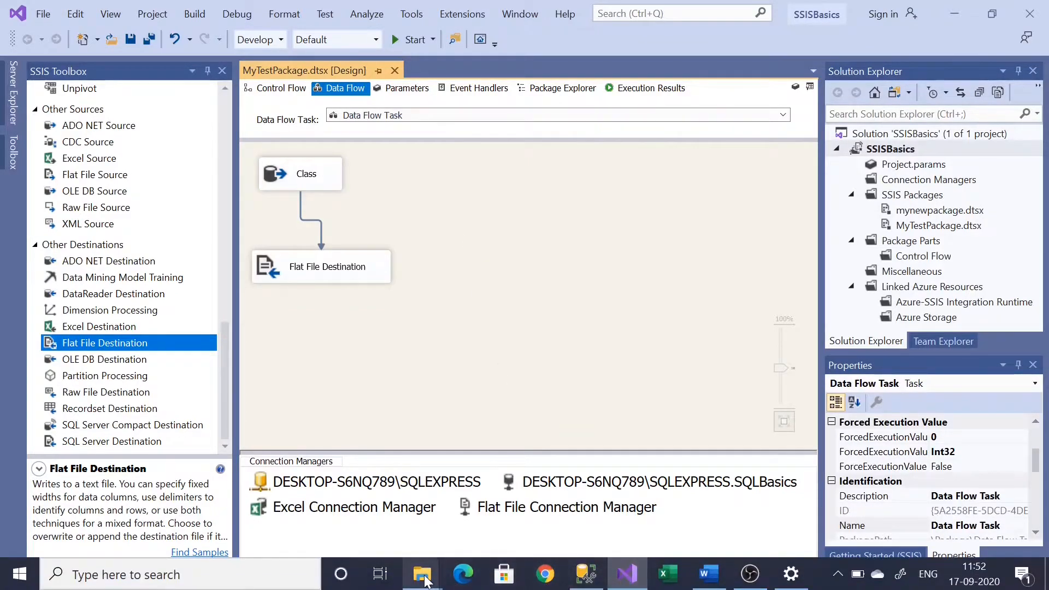
mouse_move(422, 573)
click(544, 526)
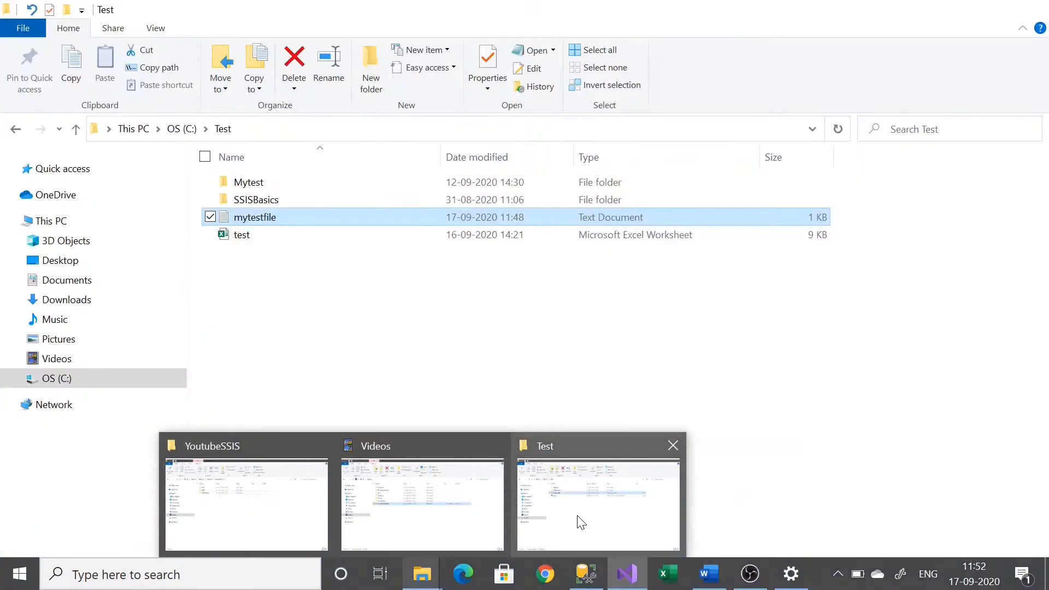
double_click(266, 219)
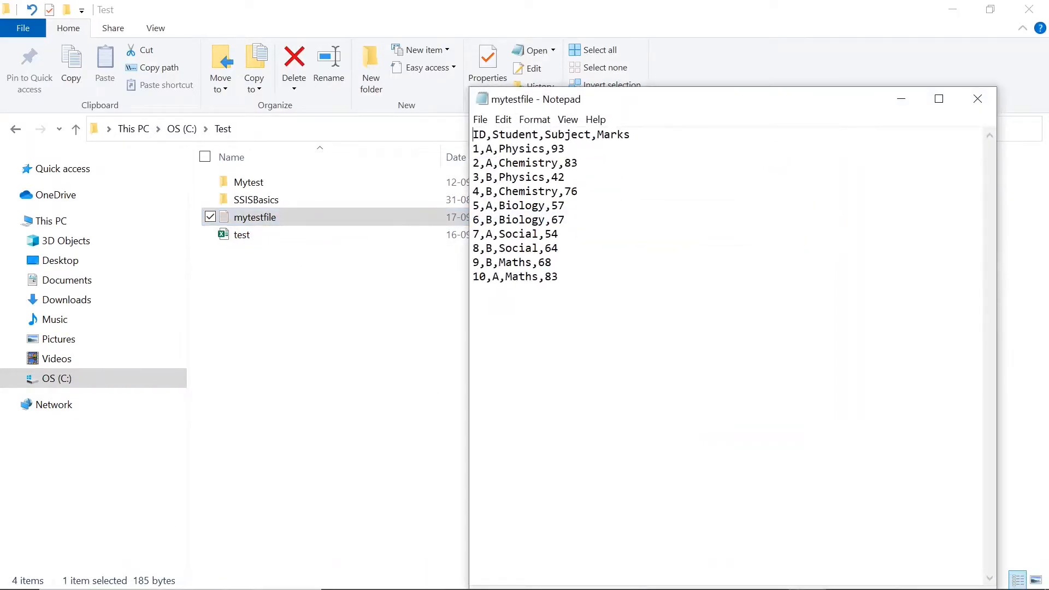
click(977, 98)
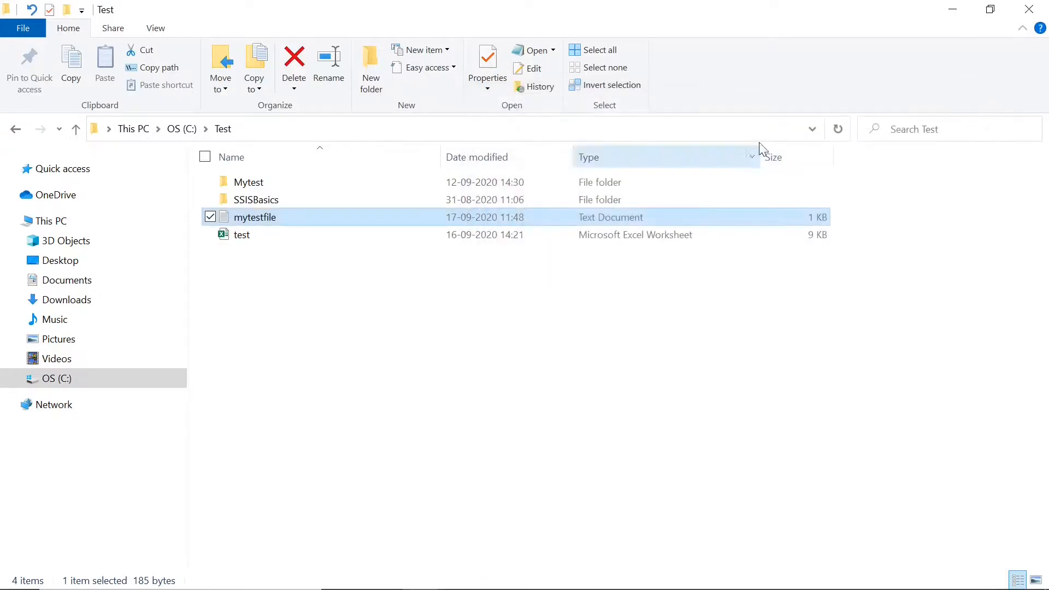
click(952, 10)
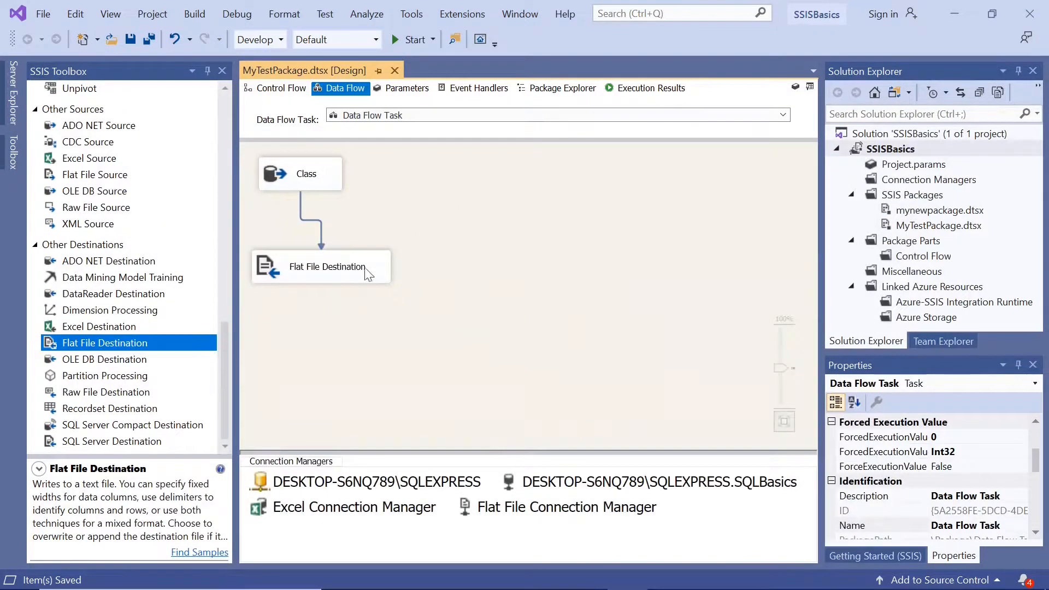
Delete the Class source, the Flat File Destination and their connecting path from the data flow.
drag(382, 316, 260, 154)
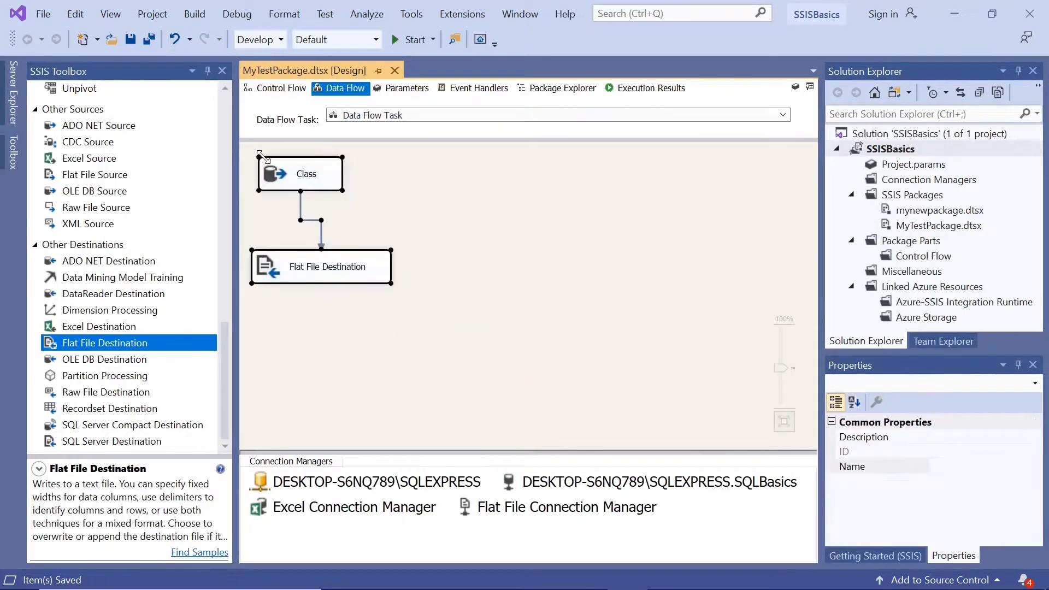
key(Delete)
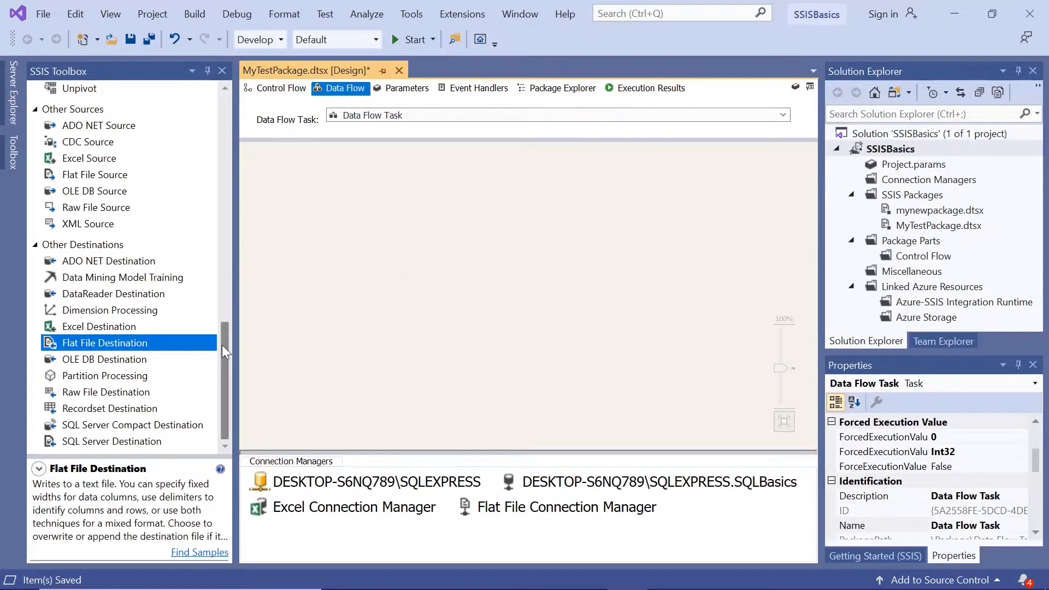
Add a Flat File Source to the empty data flow and open its editor.
drag(222, 345, 221, 311)
drag(105, 282, 295, 184)
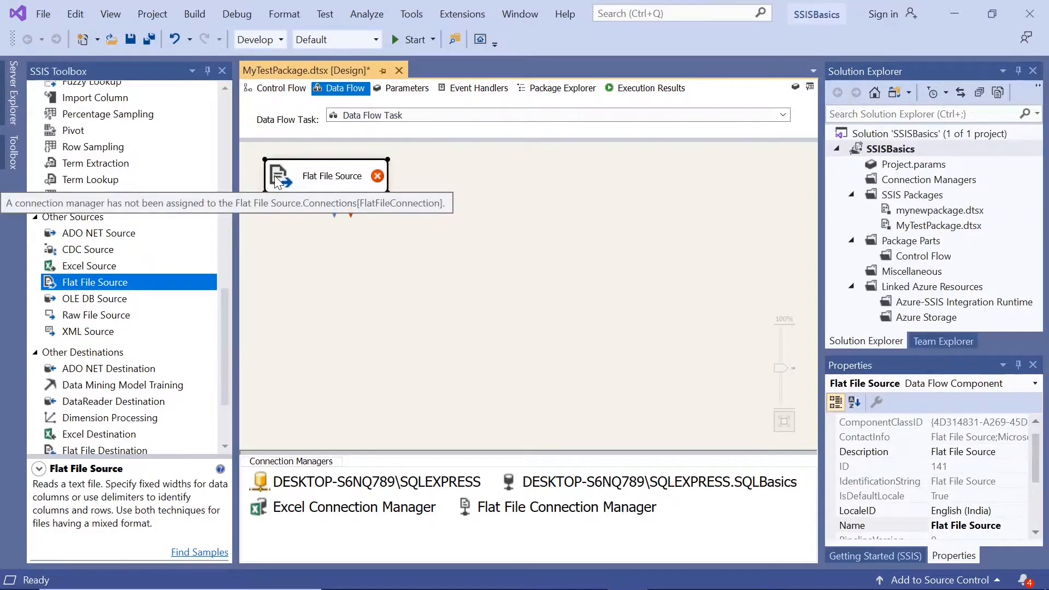
double_click(274, 175)
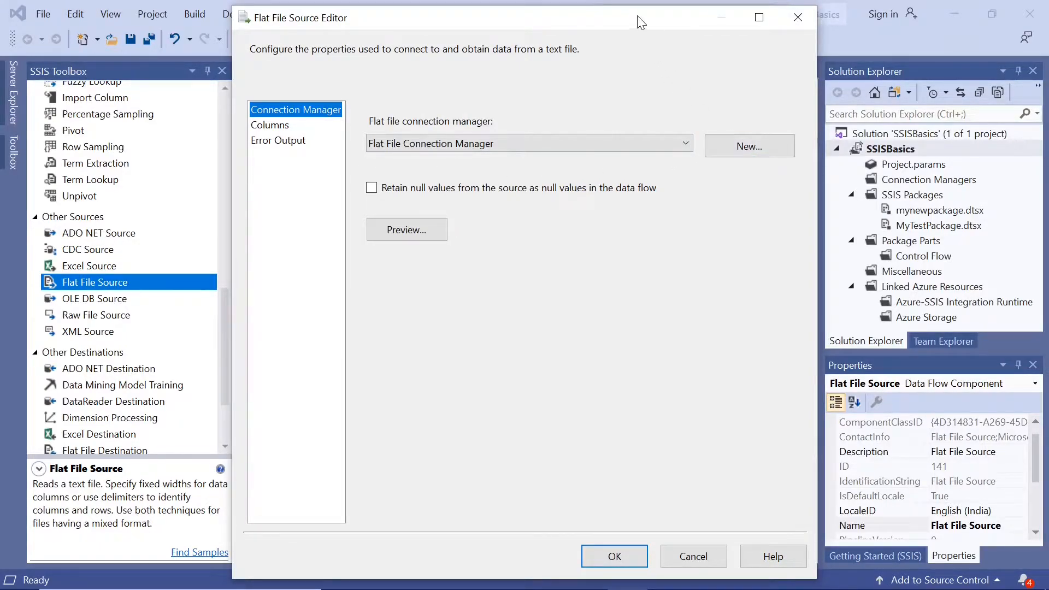
drag(639, 23, 666, 16)
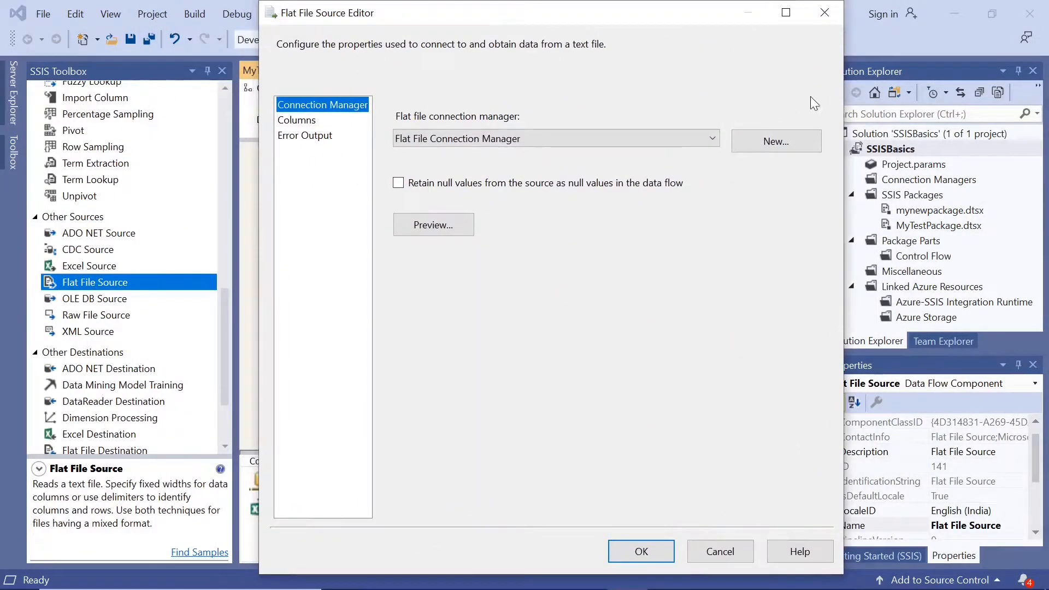
Create a new flat file connection manager for the source, keeping the default name and choosing C:\Test\mytestfile.txt as its file.
click(780, 144)
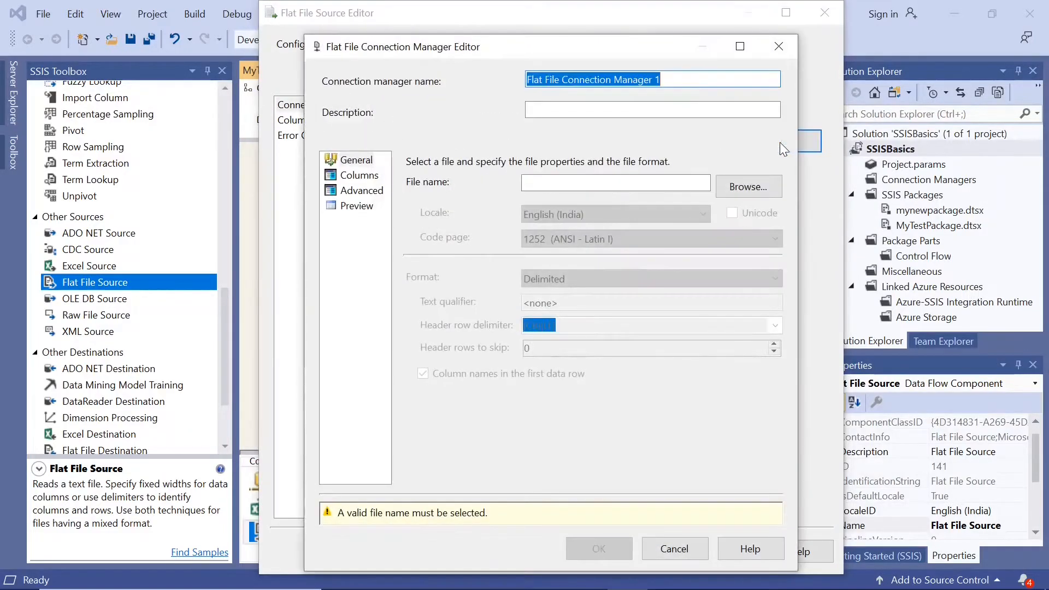
click(676, 80)
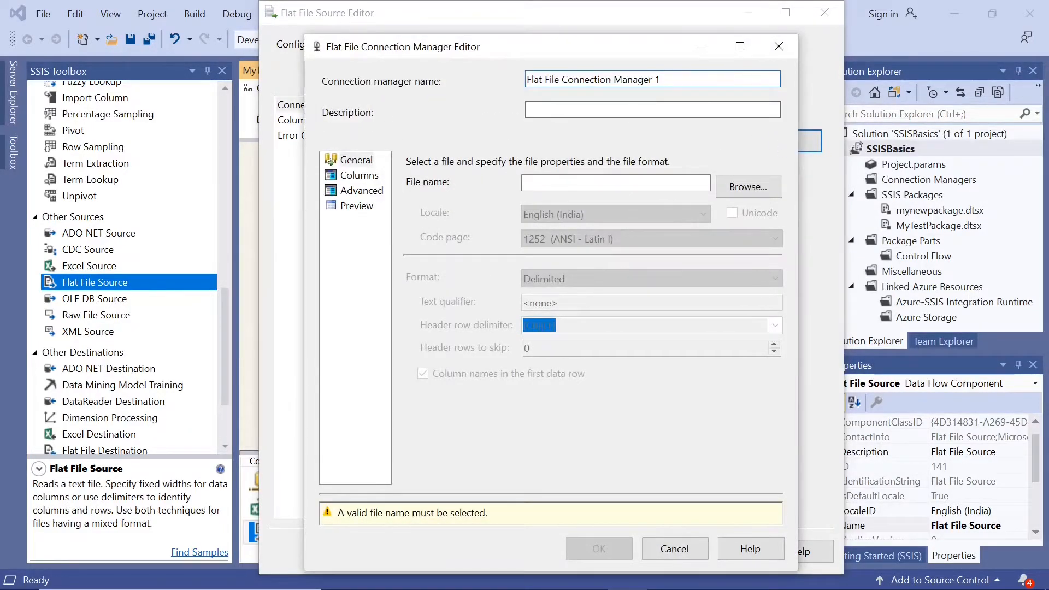
drag(661, 80, 498, 82)
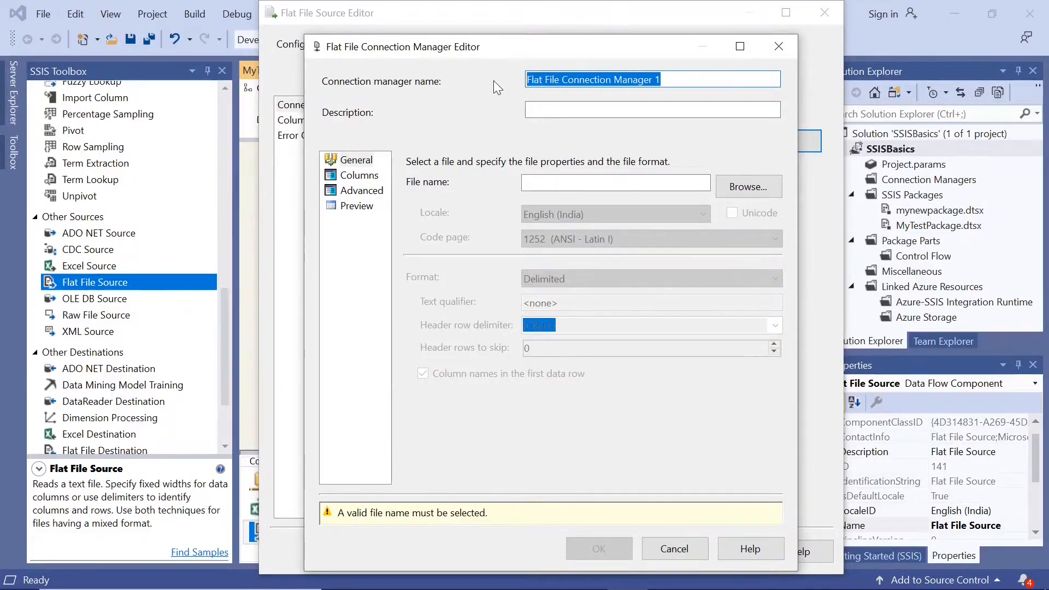
click(748, 186)
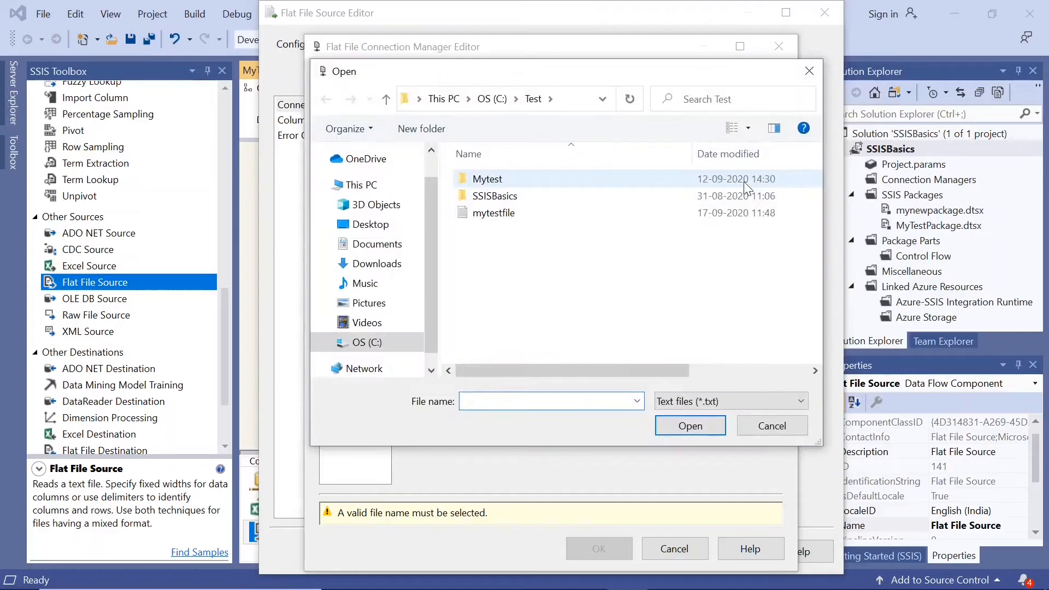
double_click(509, 212)
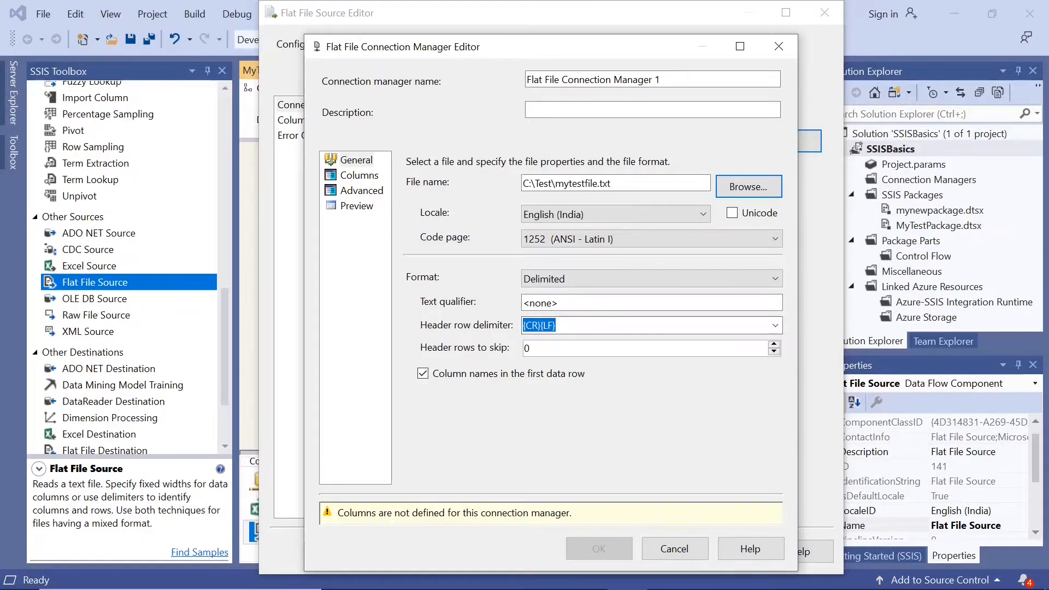
Define the new connection's columns with the comma delimiter, check the column properties and data preview, and accept the connection manager.
click(371, 181)
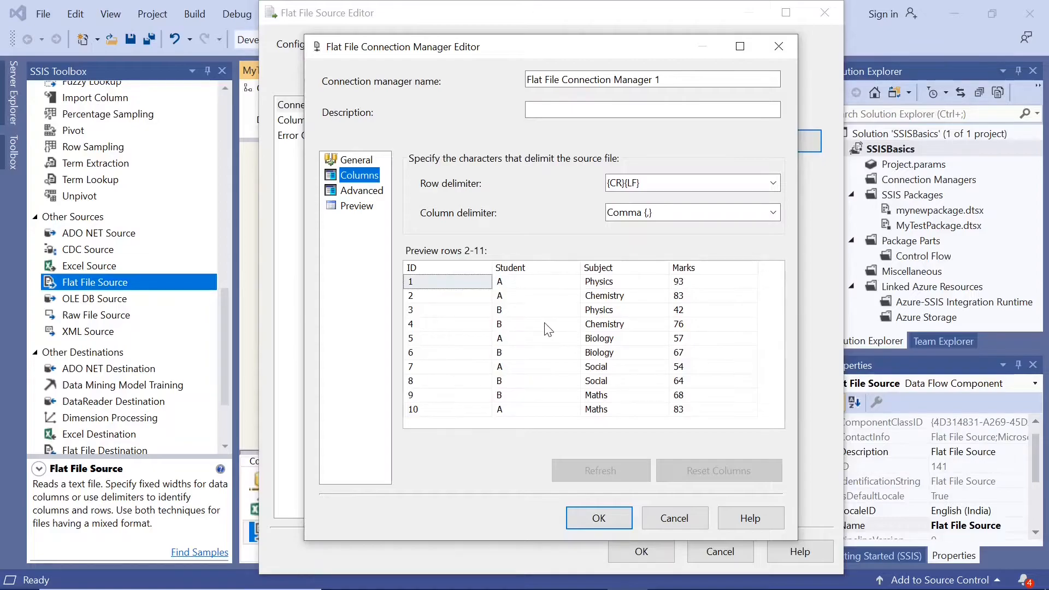
click(361, 191)
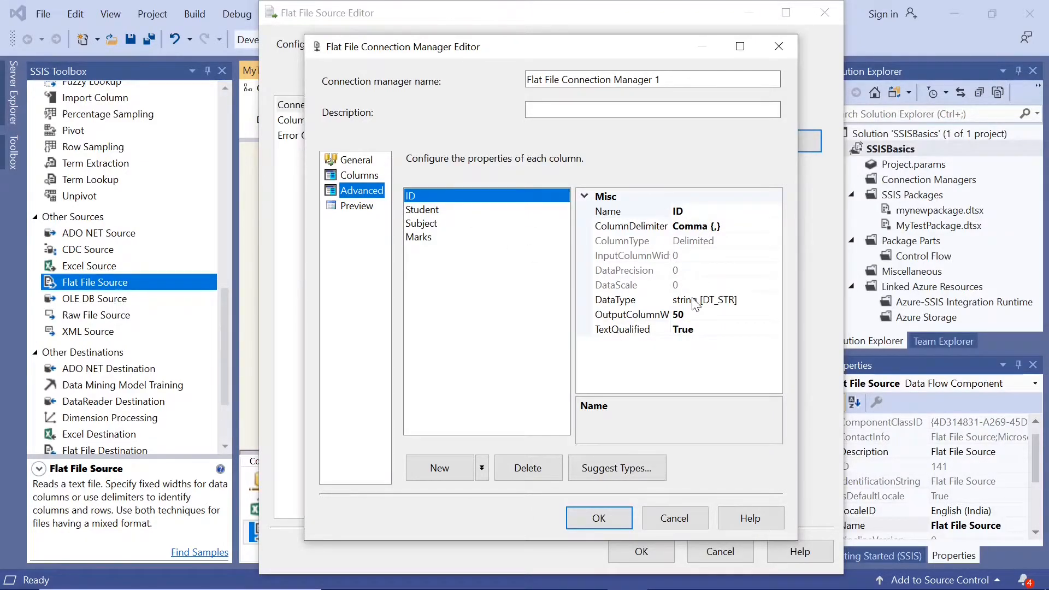
click(359, 206)
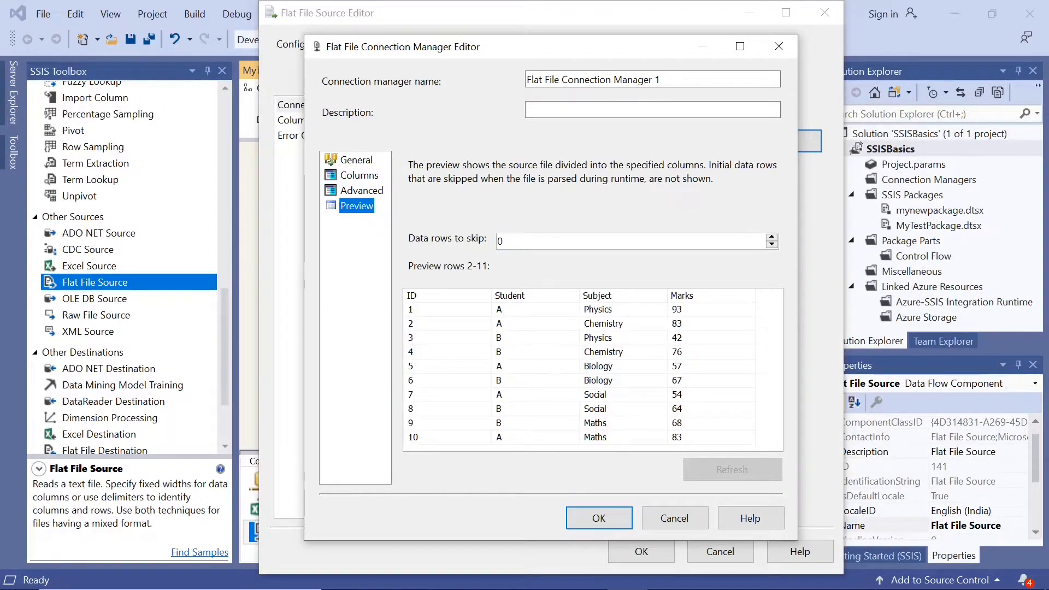
key(Tab)
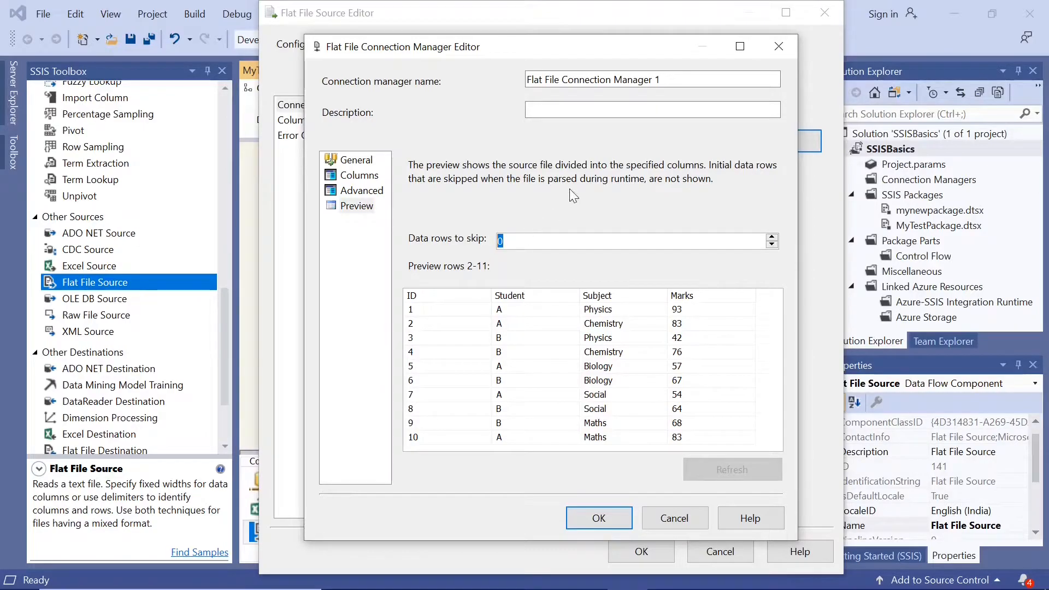
click(606, 516)
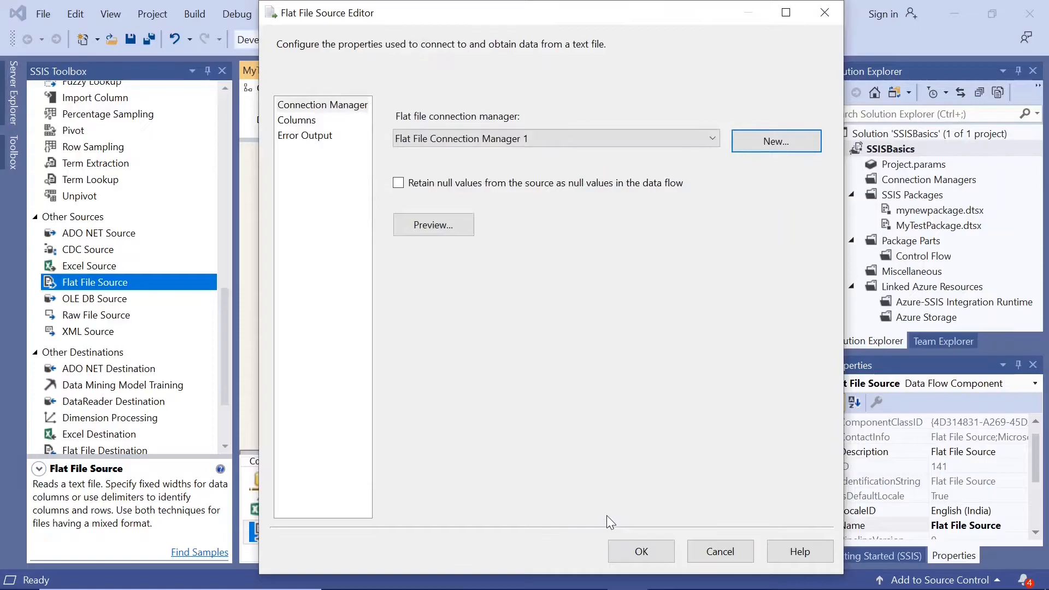
Include the ID, Student, Subject and Marks columns in the Flat File Source output and confirm the source.
click(302, 121)
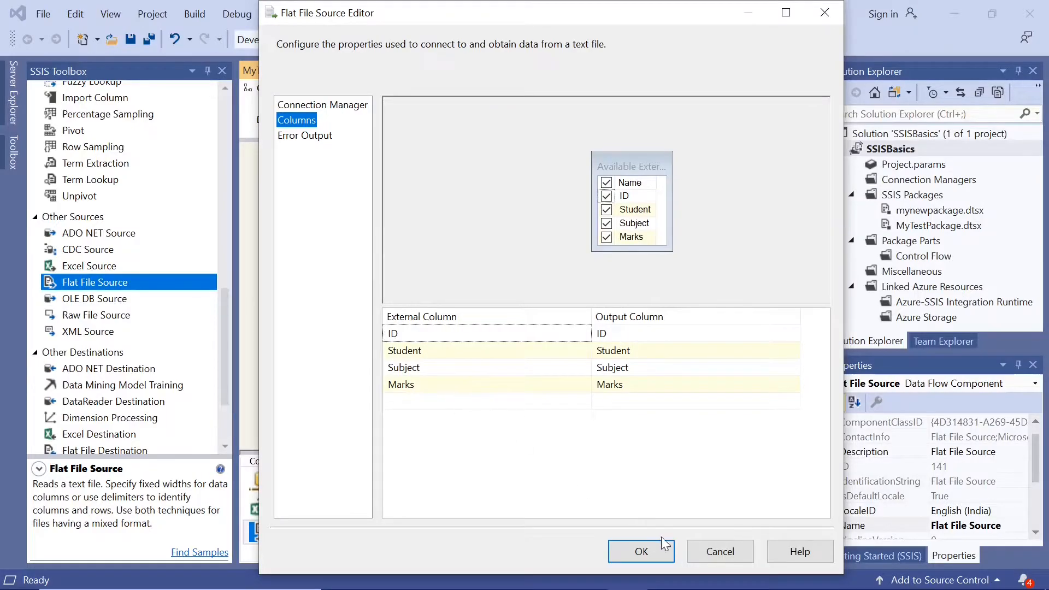
click(641, 552)
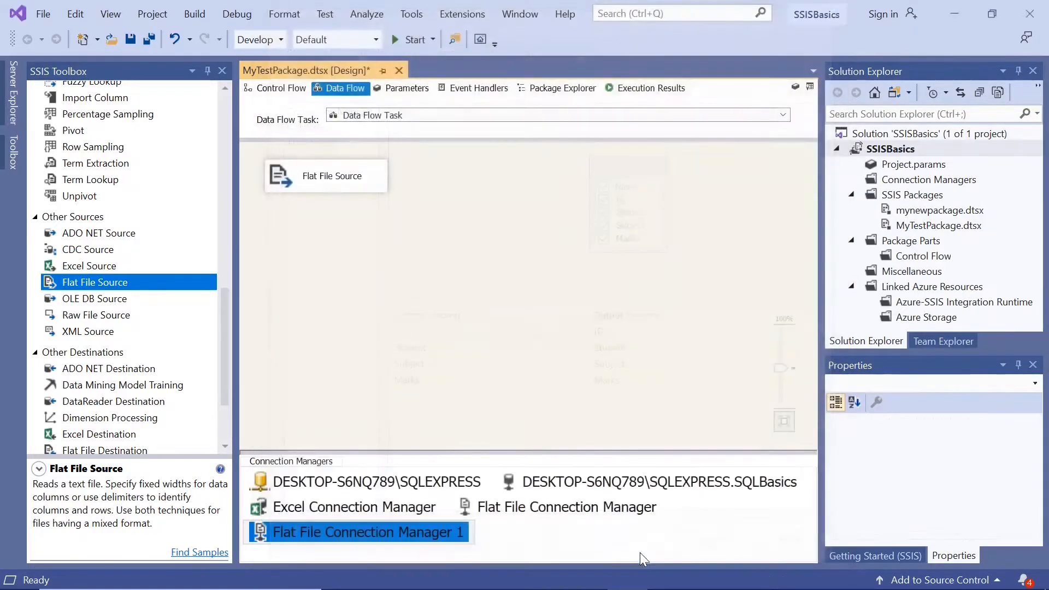
click(414, 208)
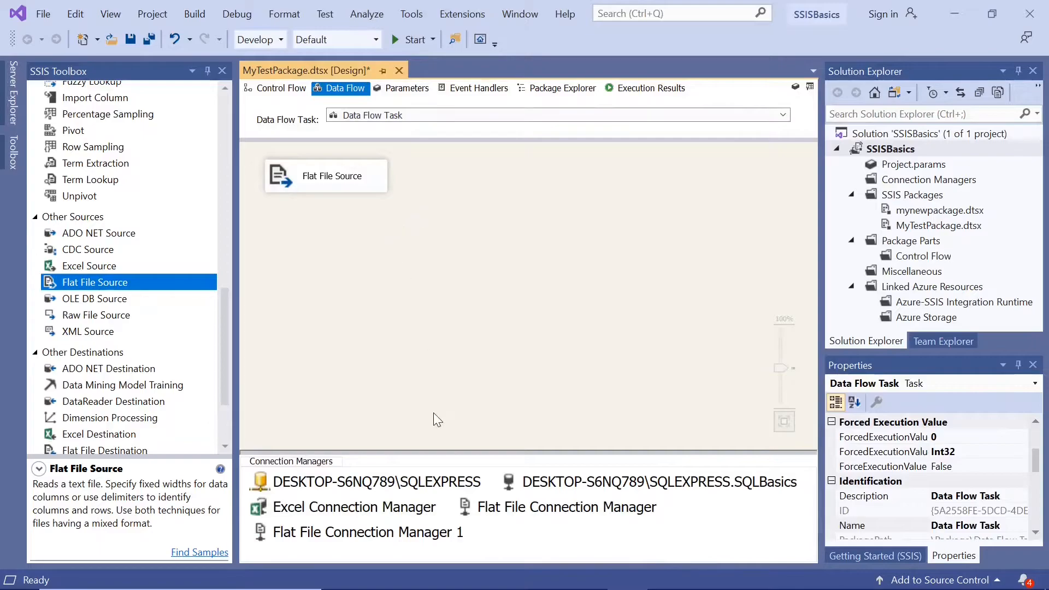
Review the general, column, advanced and preview settings of Flat File Connection Manager 1, and cancel its editor.
click(291, 538)
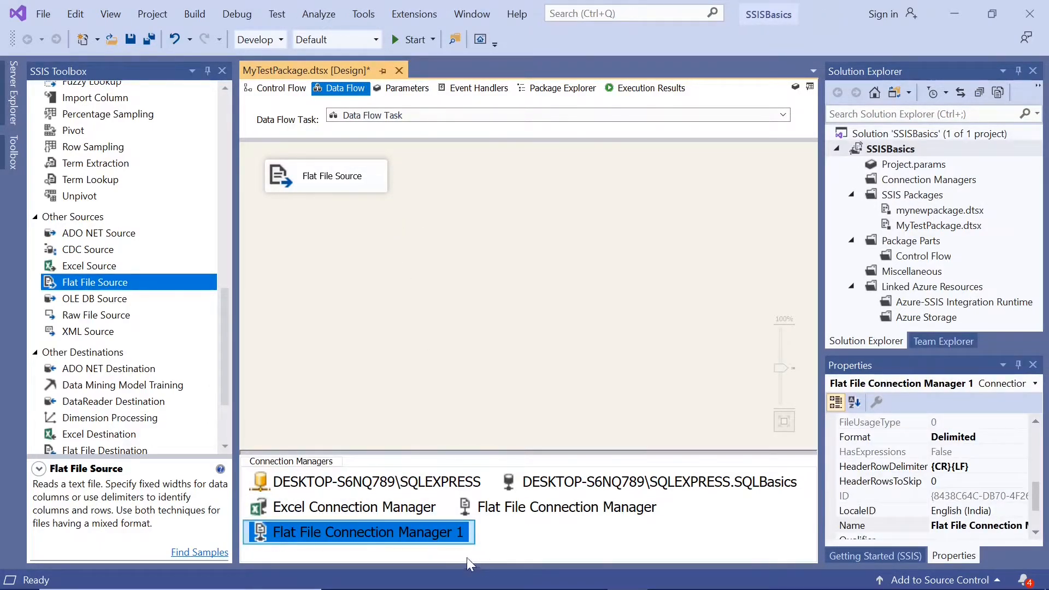
double_click(264, 536)
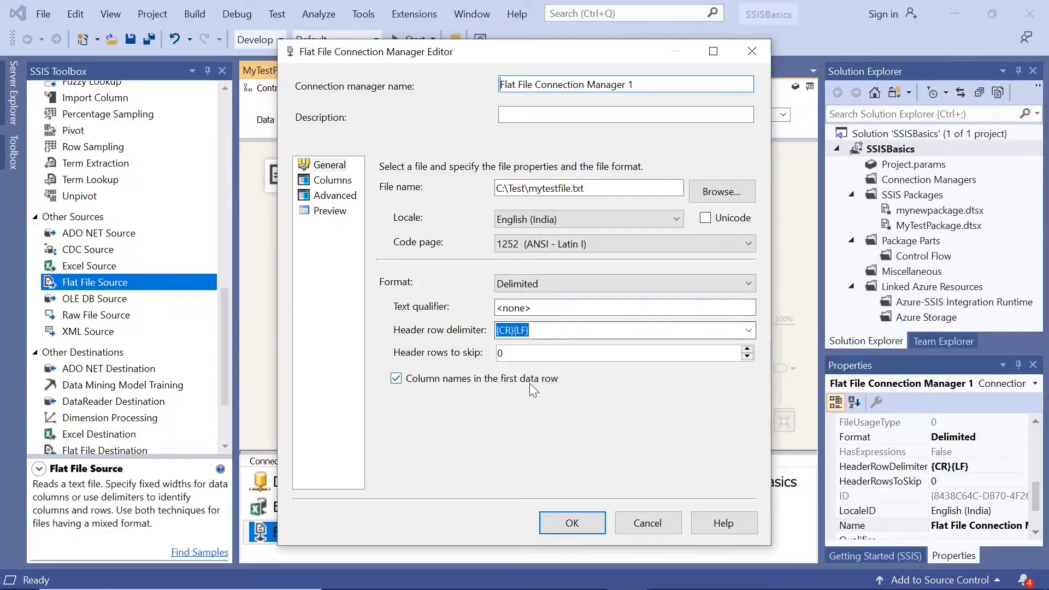
click(335, 181)
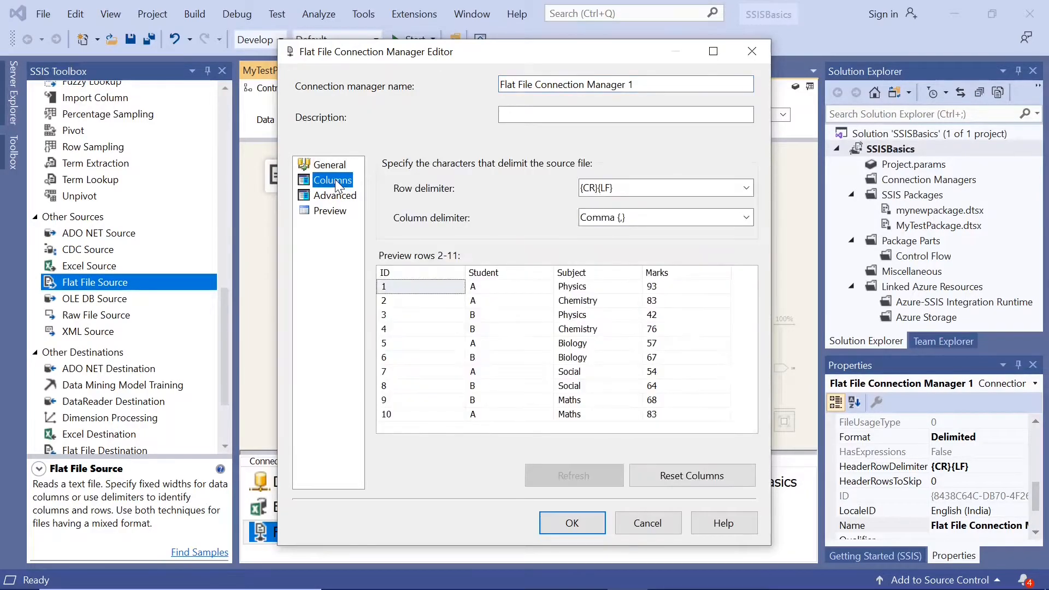
click(336, 195)
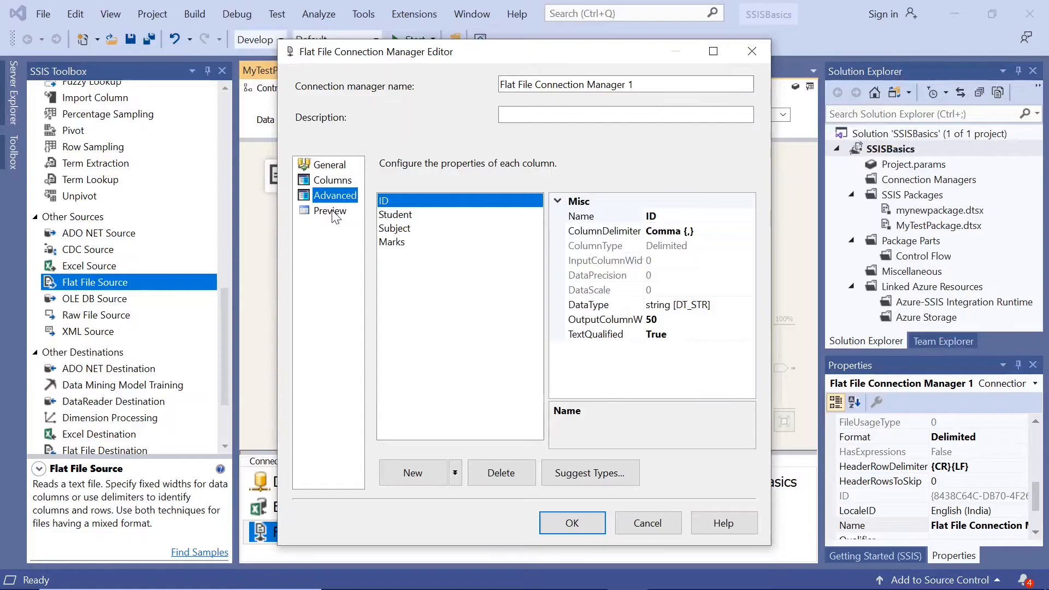
click(333, 212)
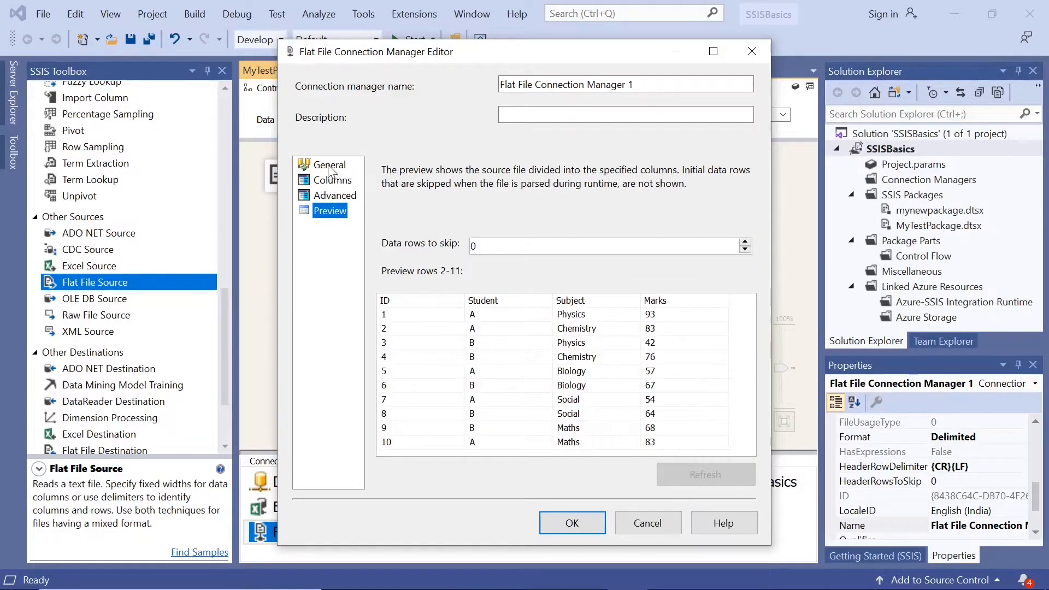
click(330, 166)
click(646, 525)
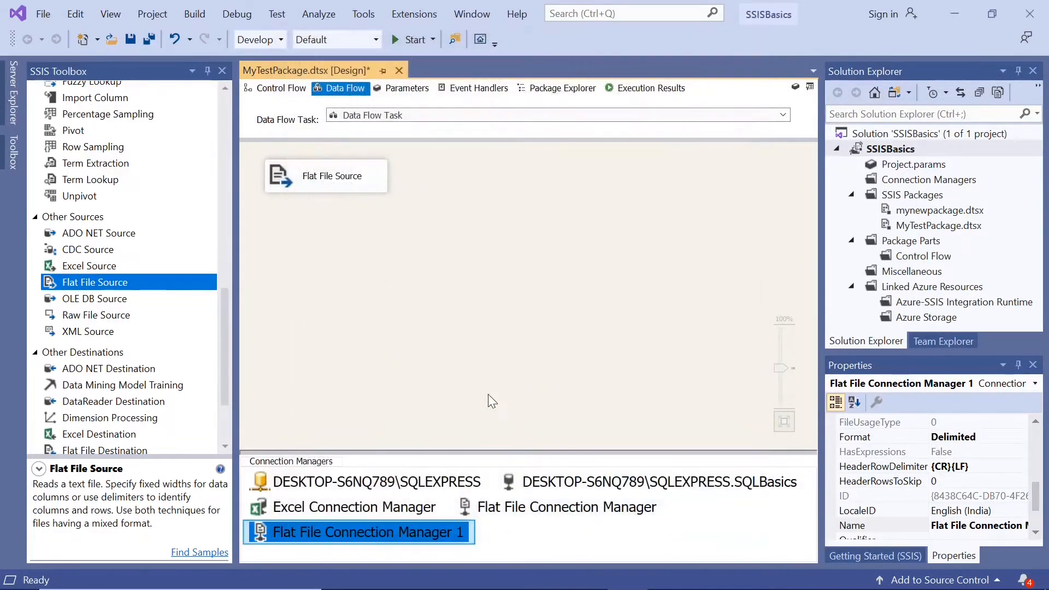
Add an OLE DB Destination below the Flat File Source and connect the source's output to it.
click(459, 347)
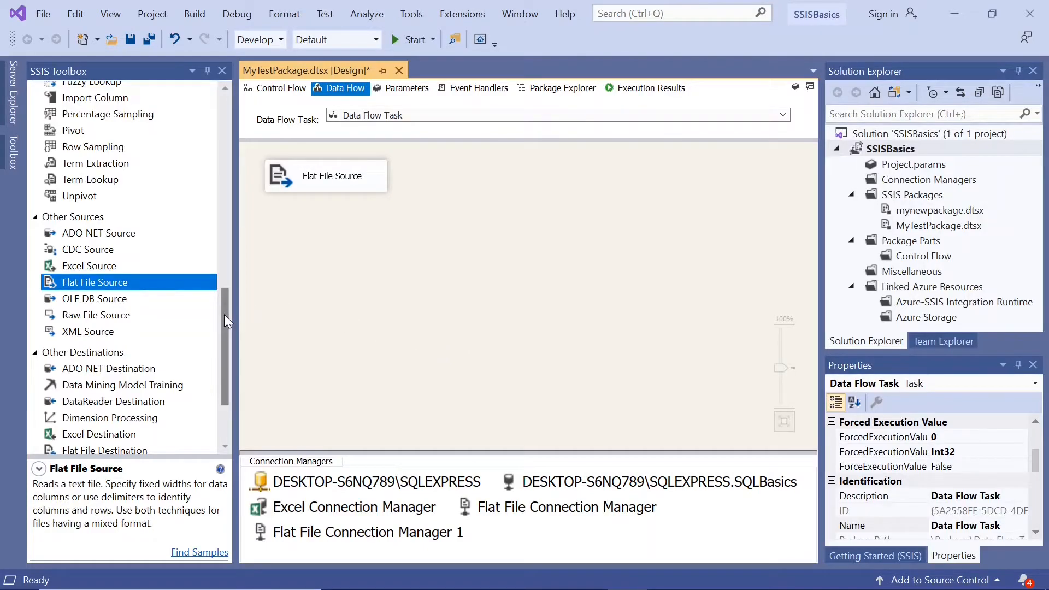
drag(223, 314, 229, 399)
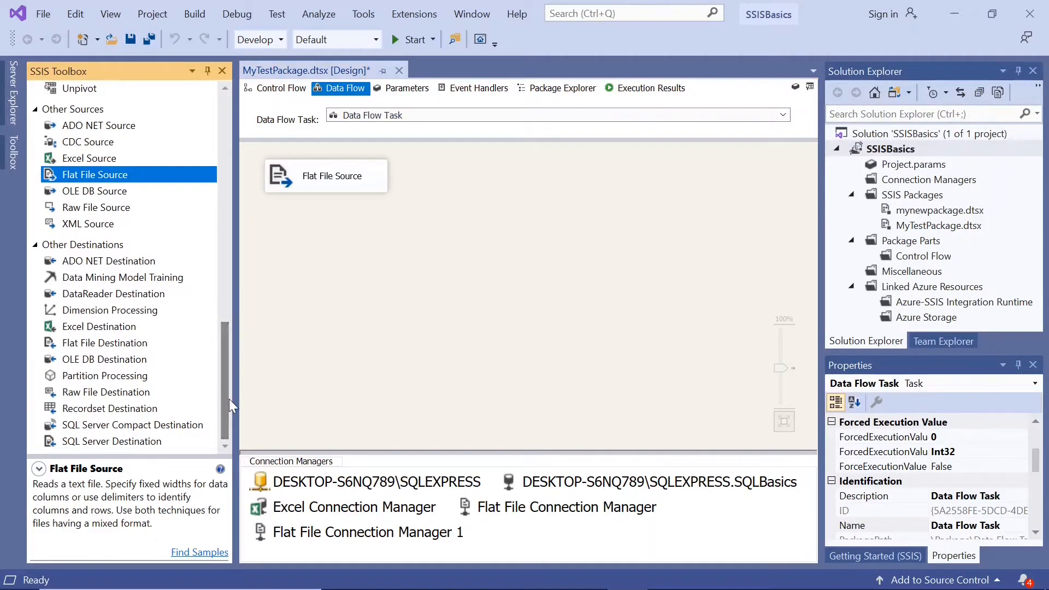
click(123, 361)
drag(123, 361, 337, 245)
click(321, 180)
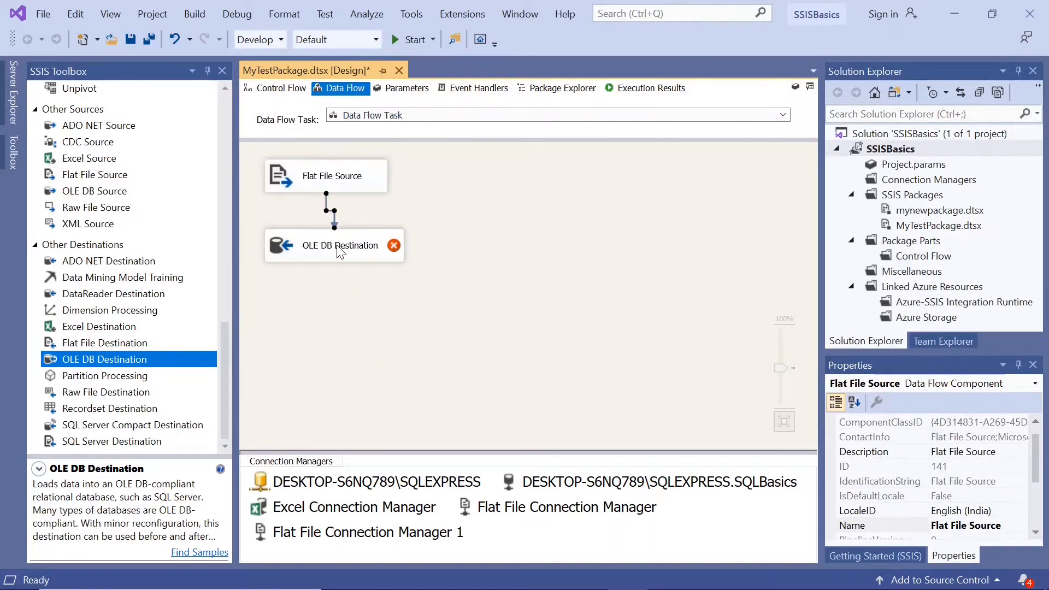
Check and cancel the OLE DB Destination's editor, rename the component as Class1 and align it beneath the Flat File Source.
double_click(281, 246)
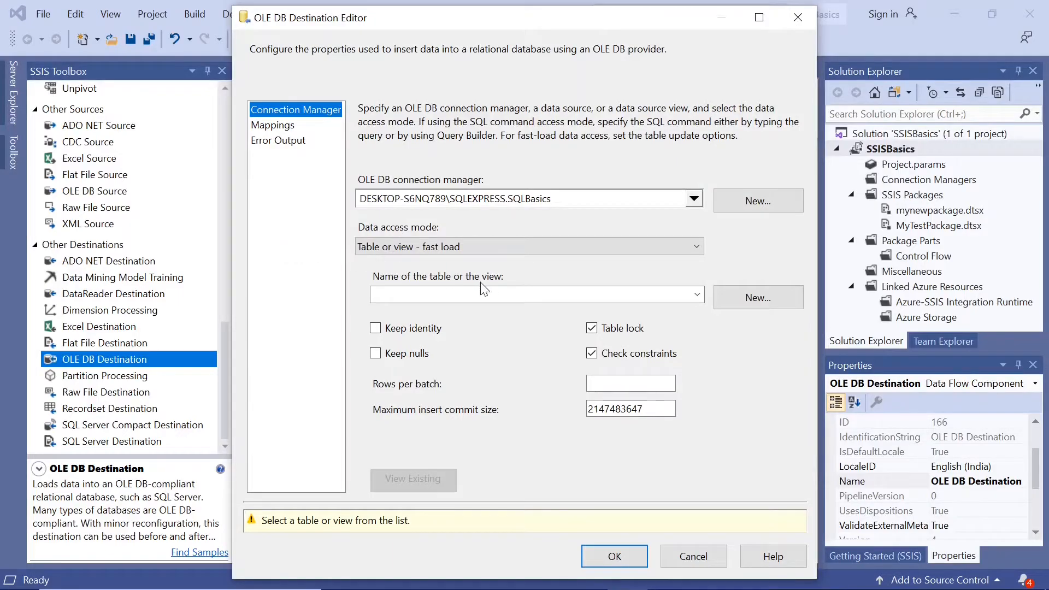
click(702, 557)
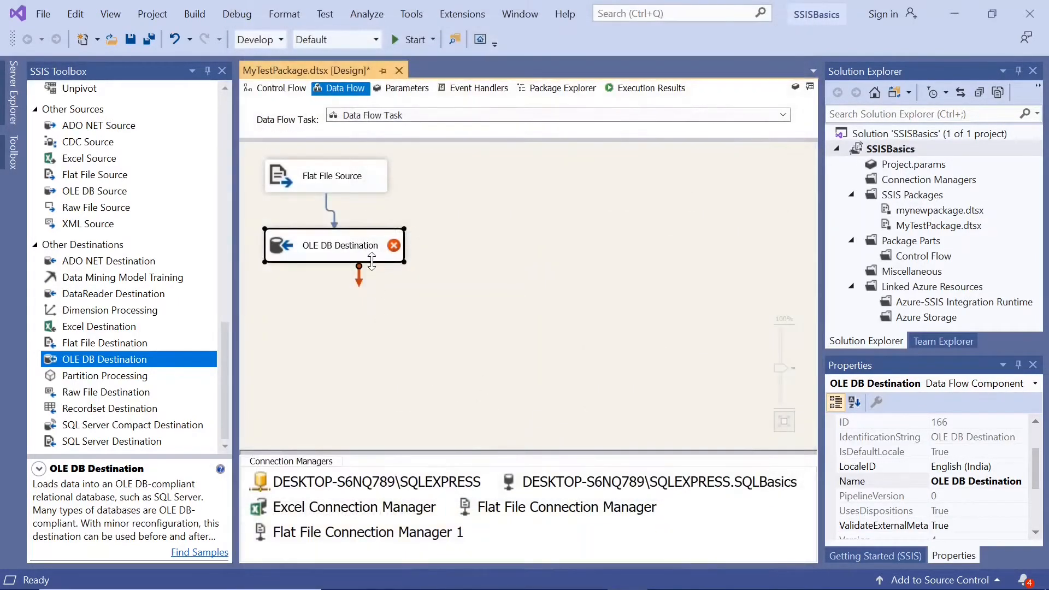
click(370, 254)
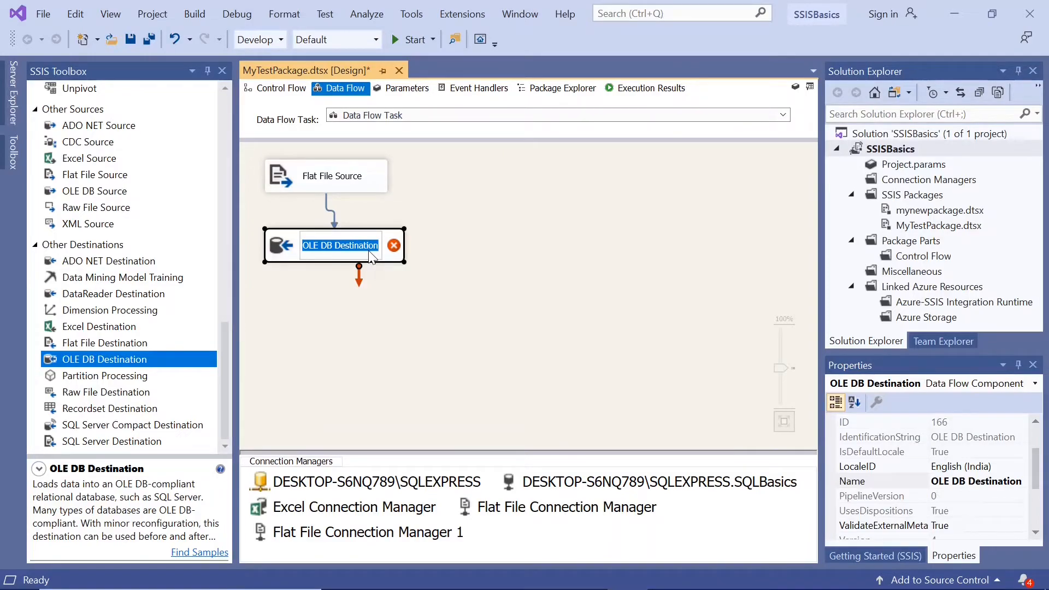
text(Clas)
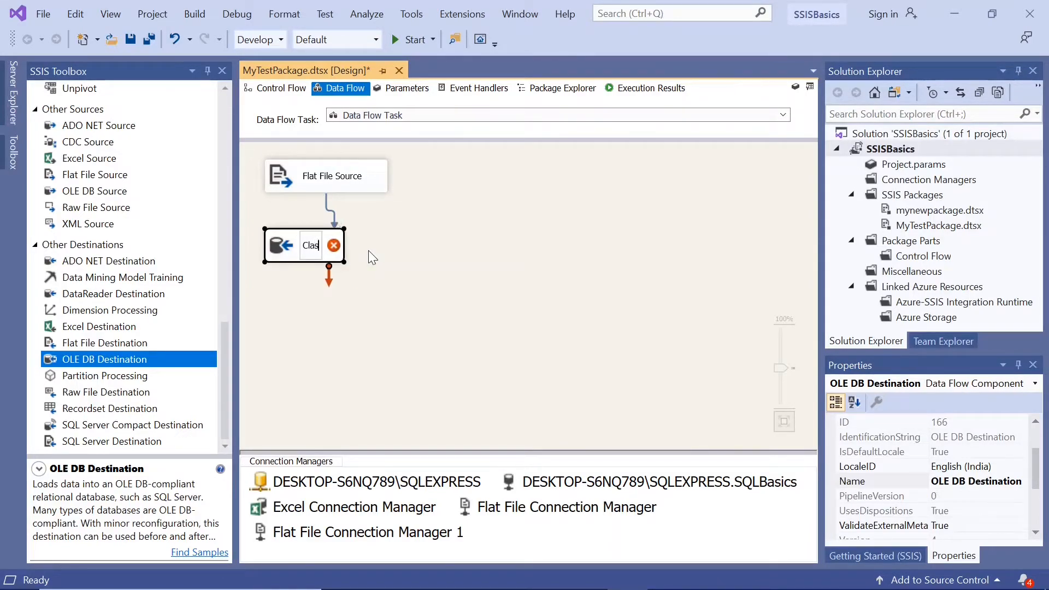
text(s1)
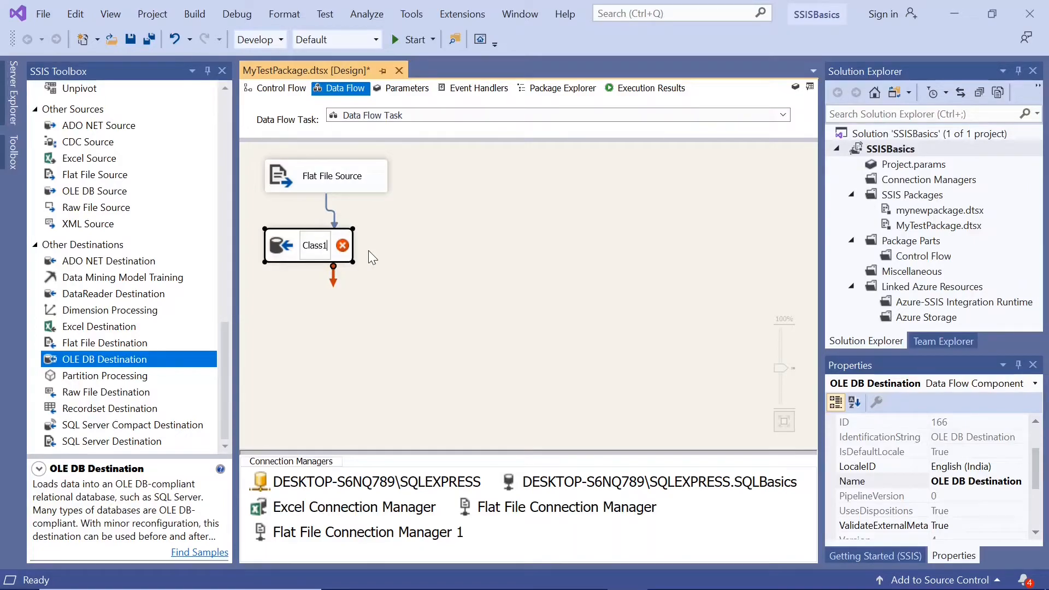
click(418, 294)
drag(317, 254, 342, 256)
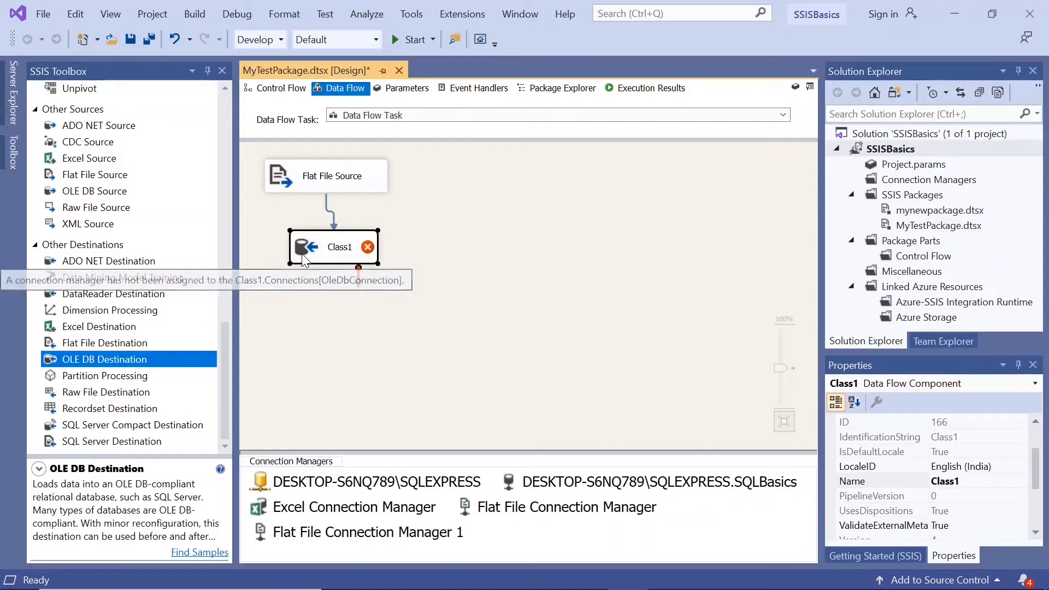
Create a new table Class1 for the OLE DB Destination with ID, Student, Subject and Marks as varchar(50) columns.
double_click(302, 253)
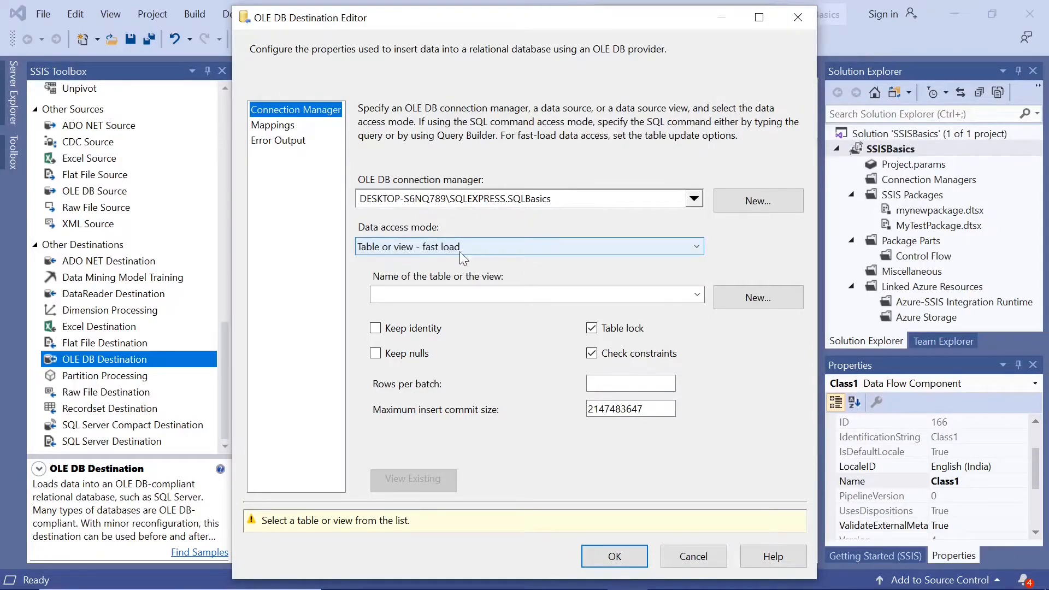
click(758, 298)
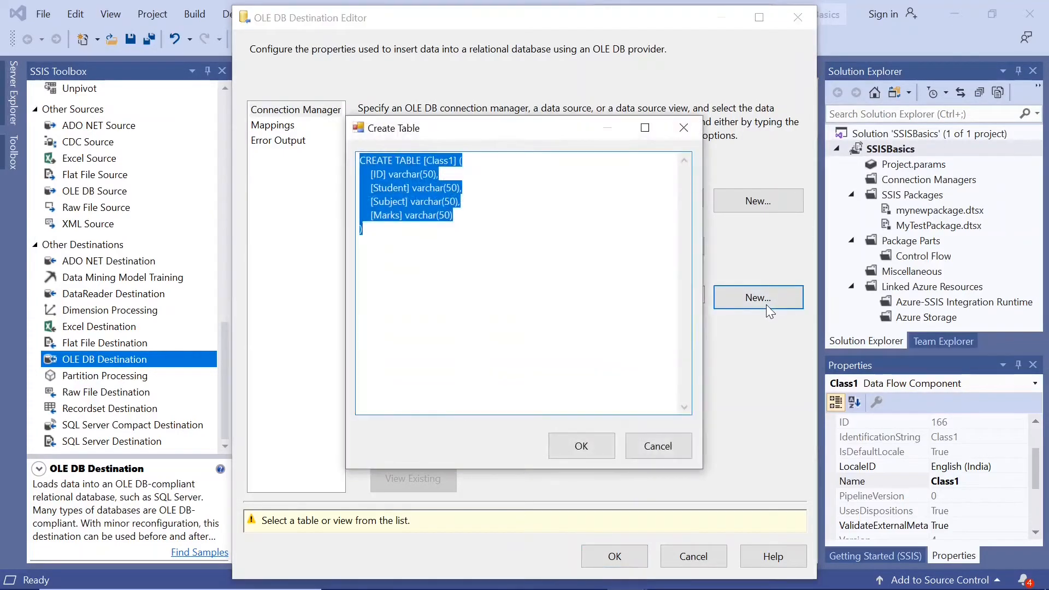
click(449, 160)
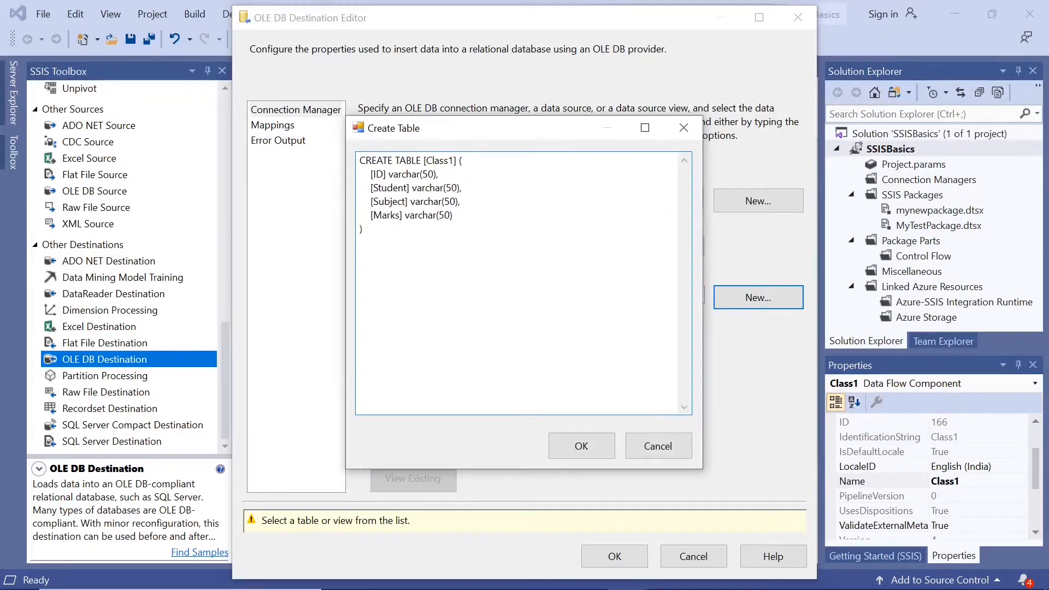
drag(425, 160, 454, 161)
click(417, 175)
click(582, 445)
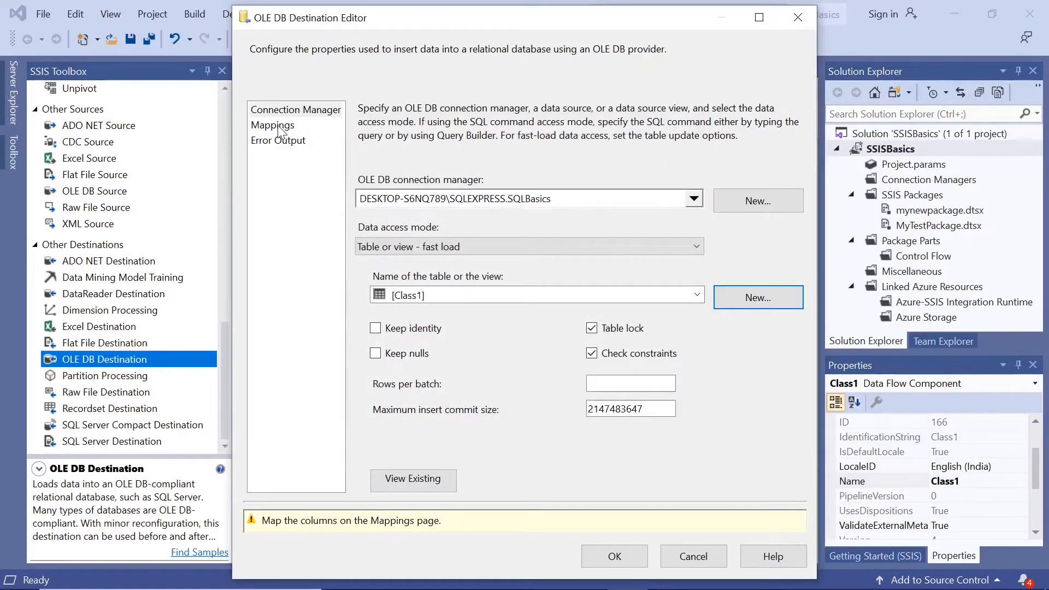
Map the ID, Student, Subject and Marks input columns to the same-named destination columns and confirm the Class1 destination.
click(277, 126)
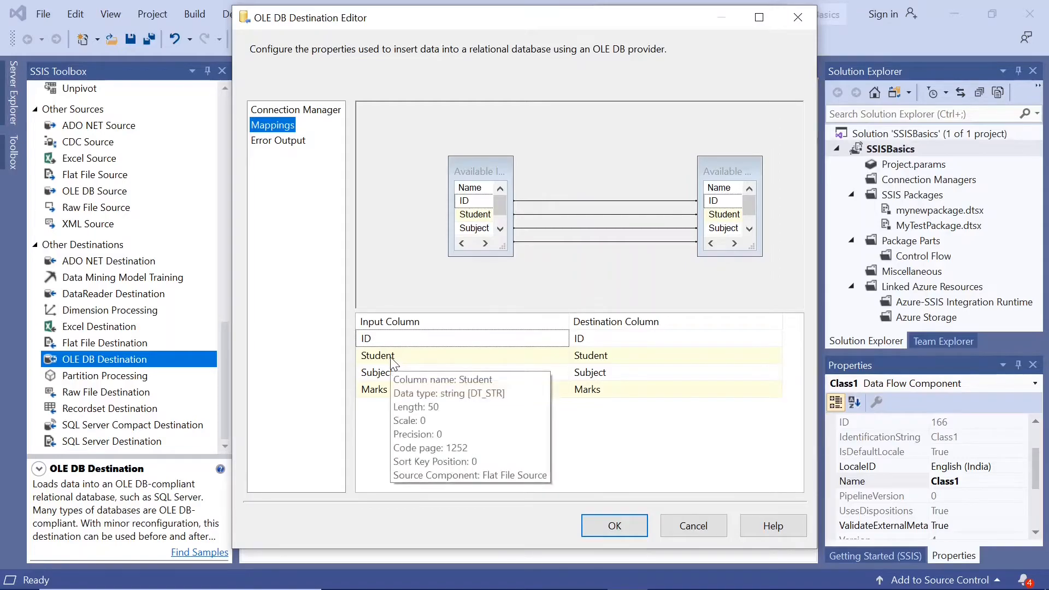
mouse_move(388, 341)
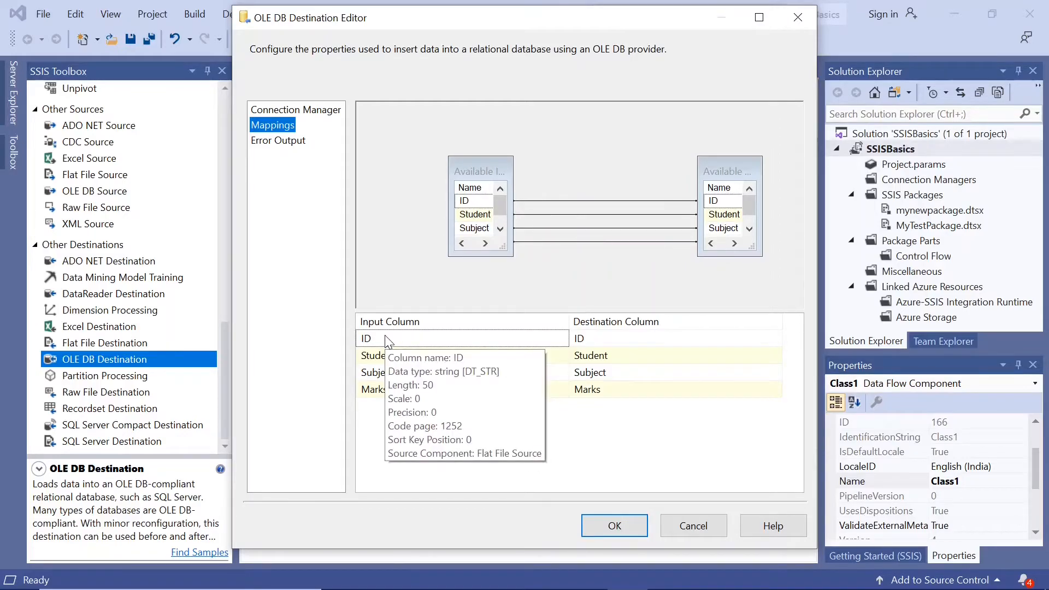
mouse_move(635, 346)
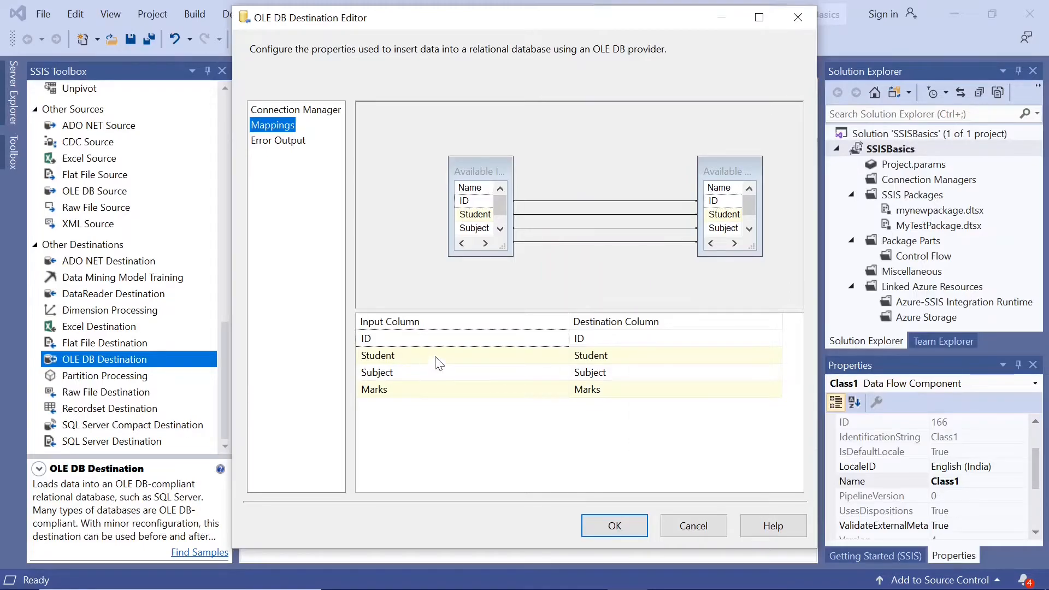
mouse_move(429, 363)
click(613, 528)
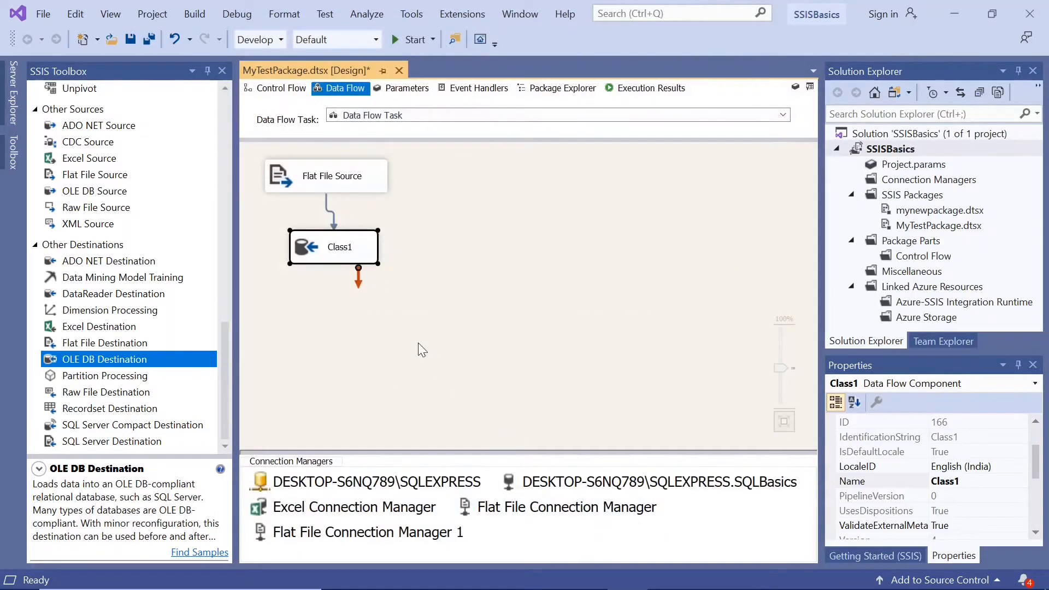
Save and run MyTestPackage.dtsx, and return to design mode with the output log closed.
click(131, 40)
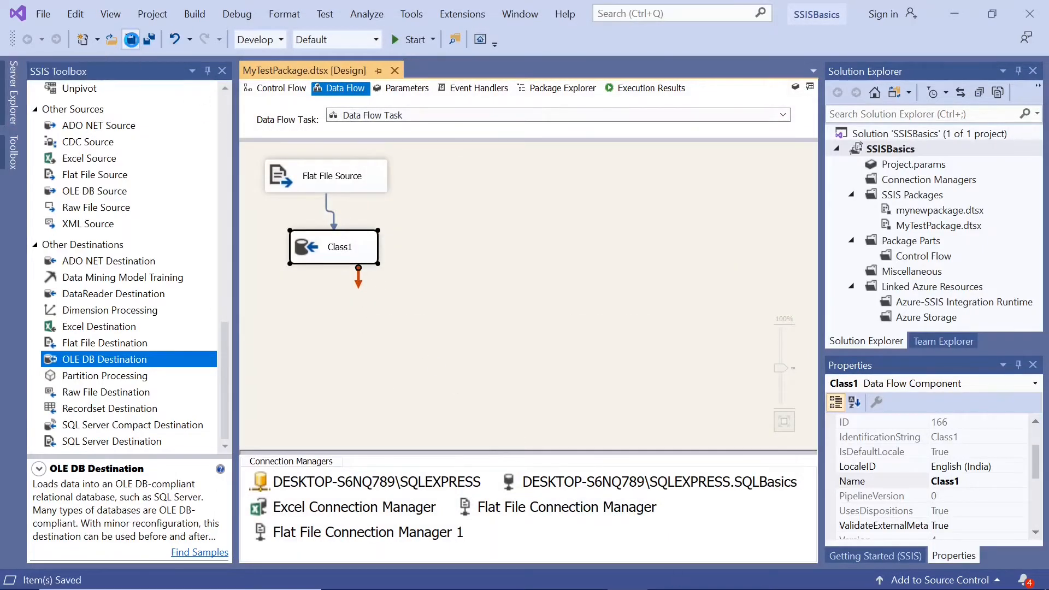
click(397, 39)
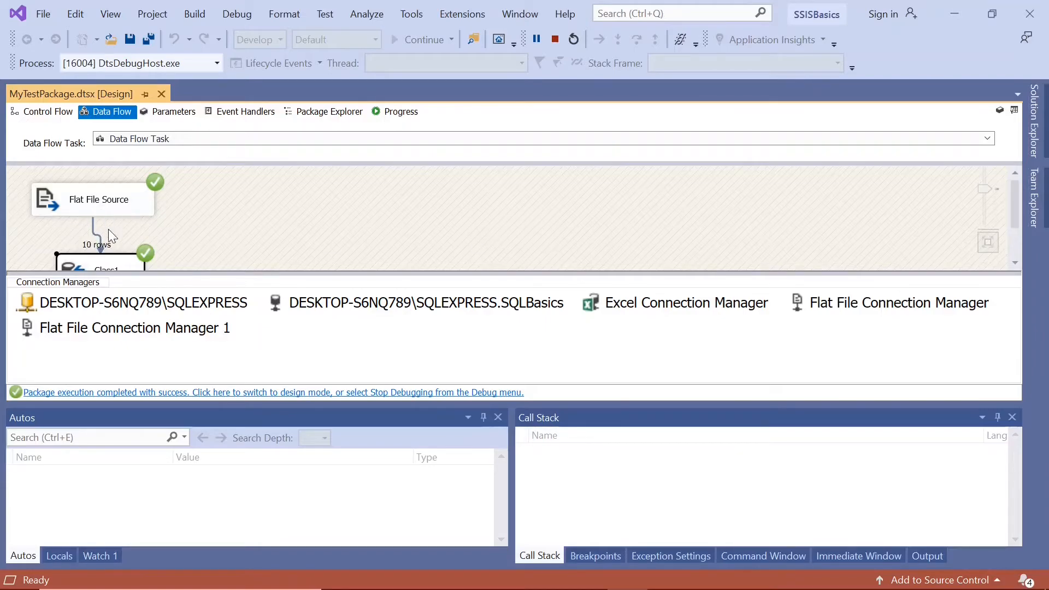
click(1015, 263)
click(1015, 263)
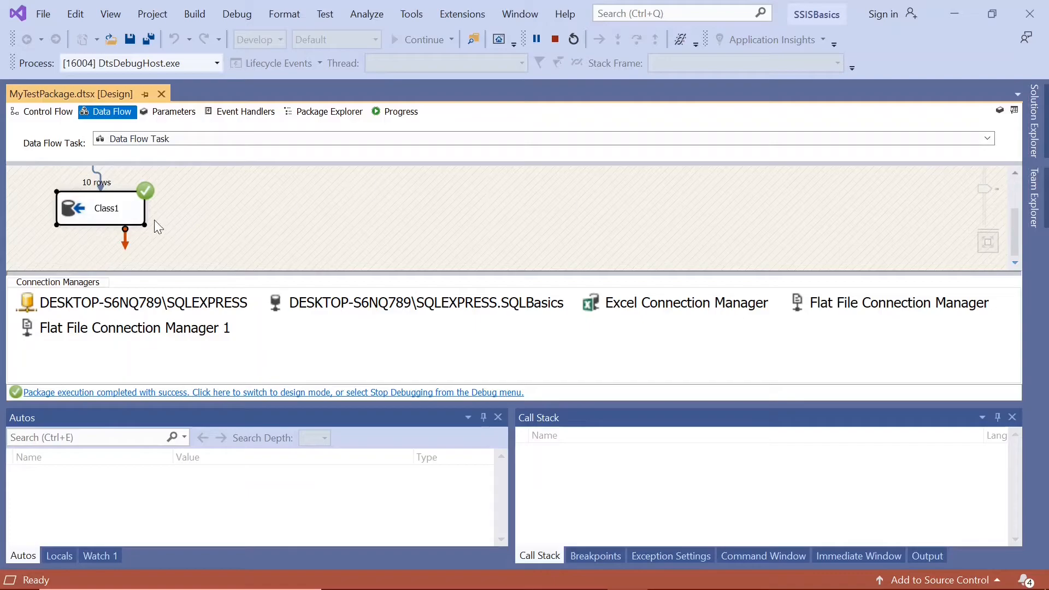
click(279, 392)
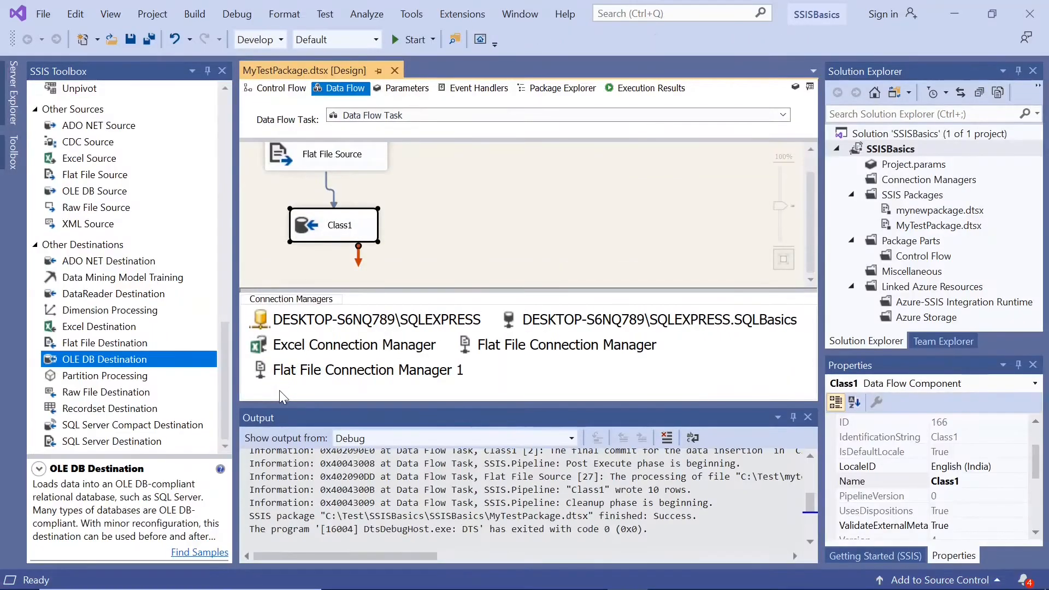
click(807, 417)
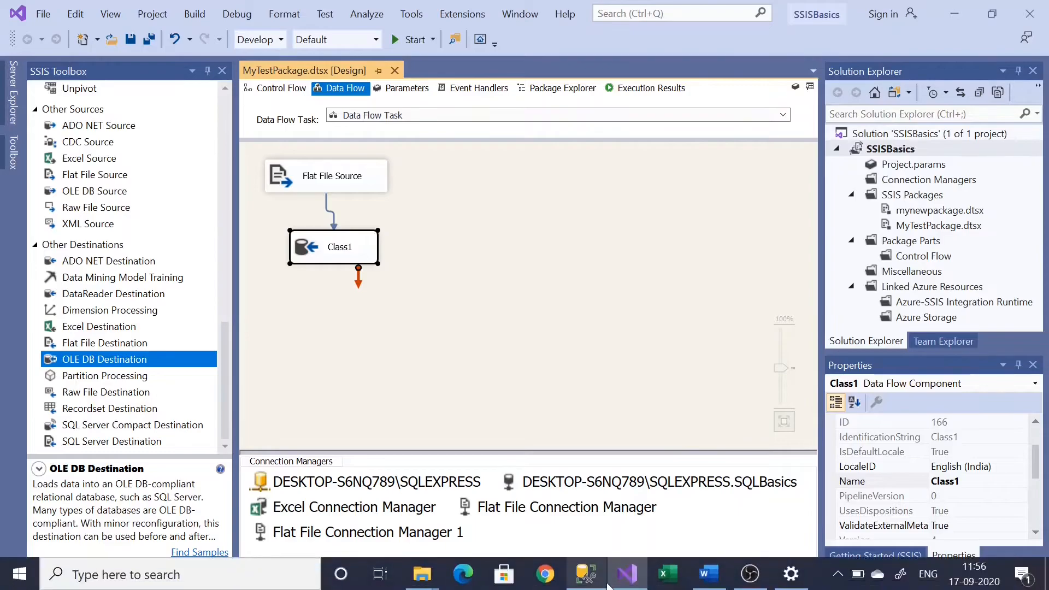
Switch to SQL Server Management Studio, refresh the SQLBasics tables and select the top 1000 rows of dbo.Class1.
click(586, 574)
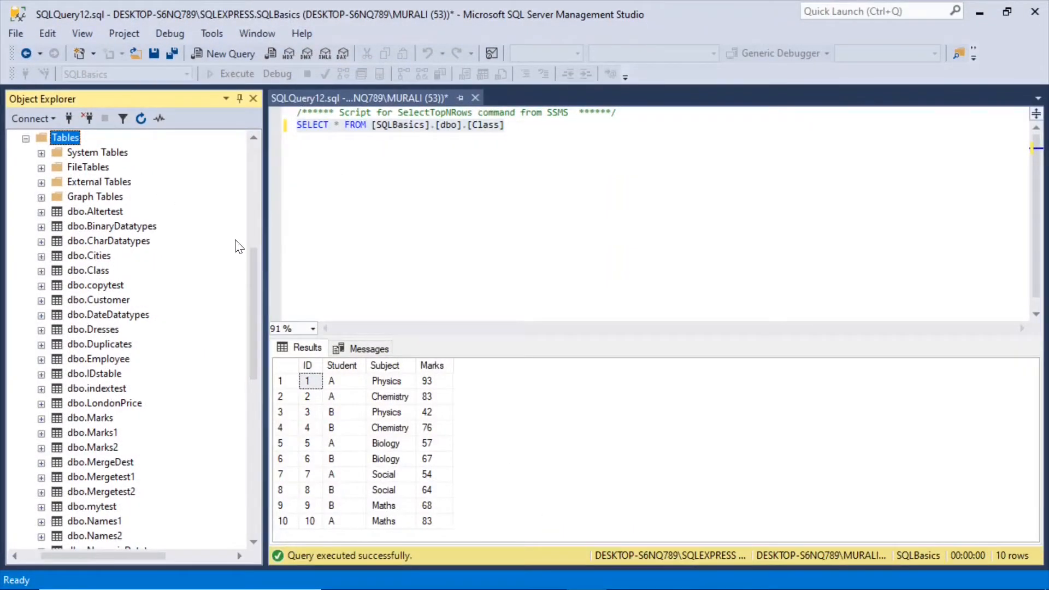
drag(252, 261, 256, 242)
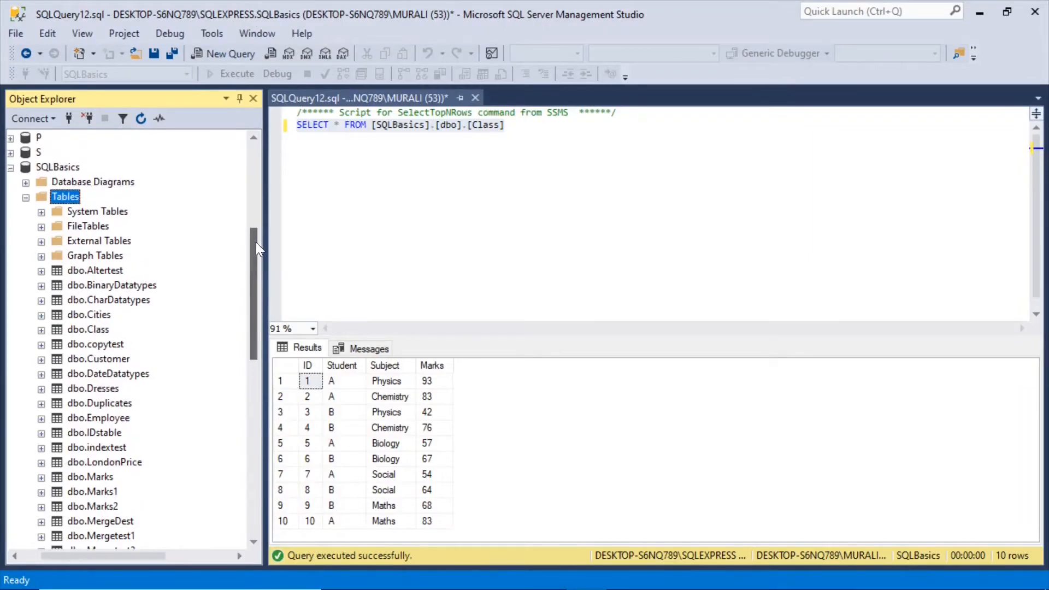
right_click(45, 198)
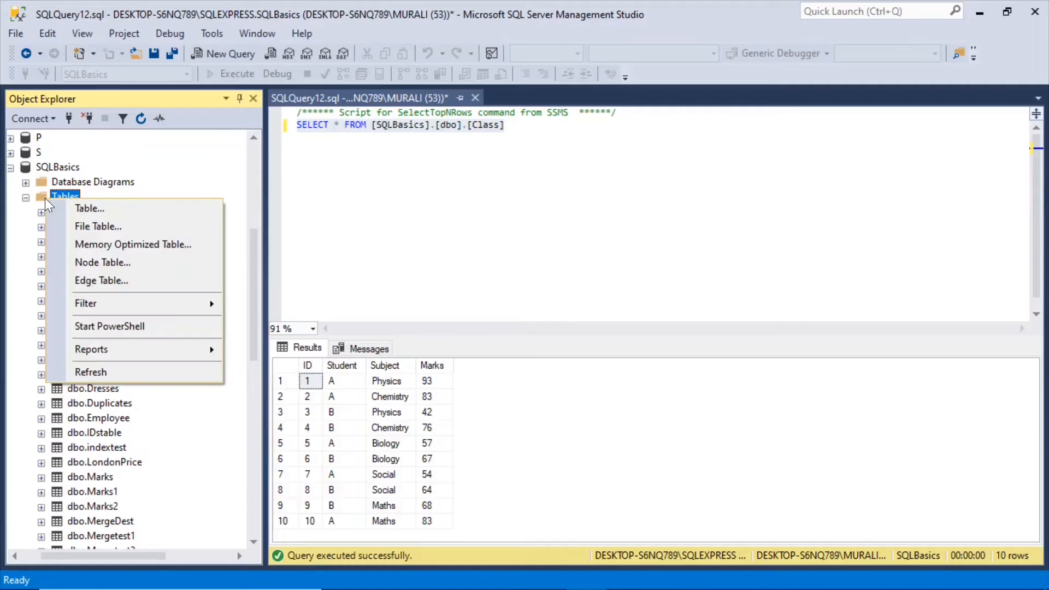
click(105, 374)
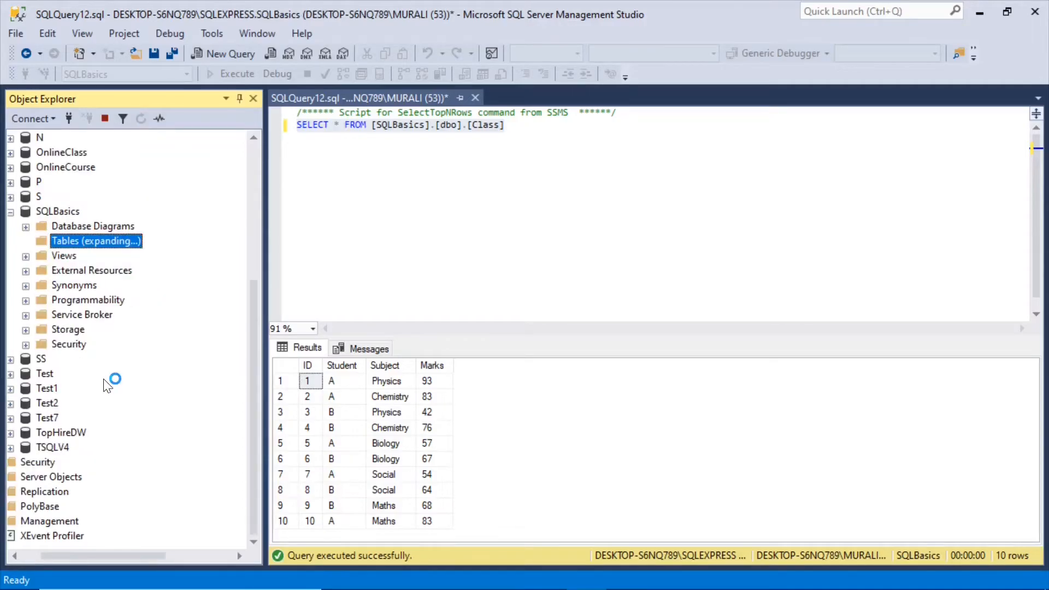
click(96, 285)
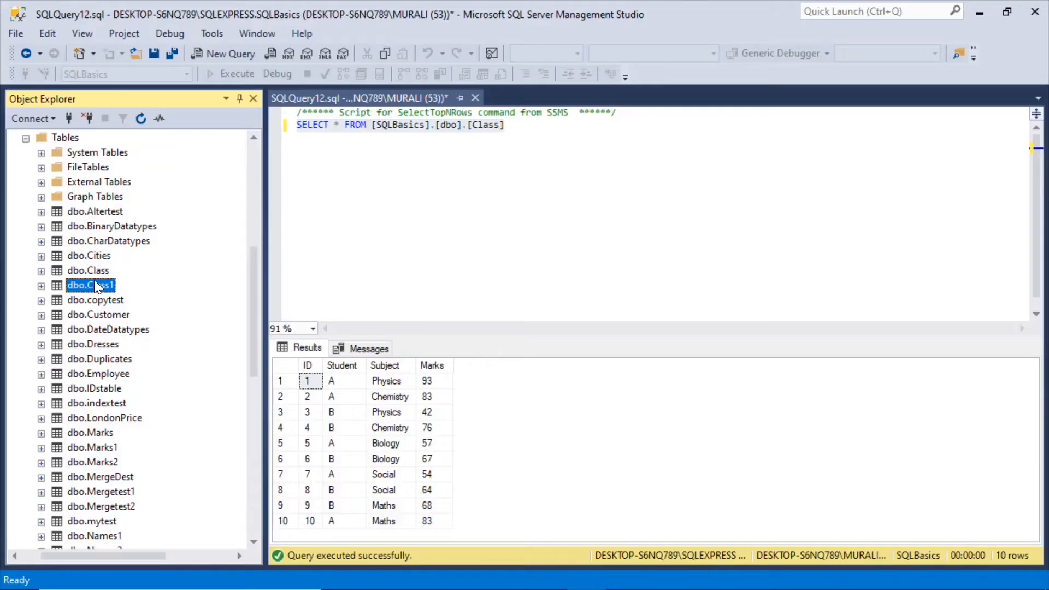
right_click(94, 285)
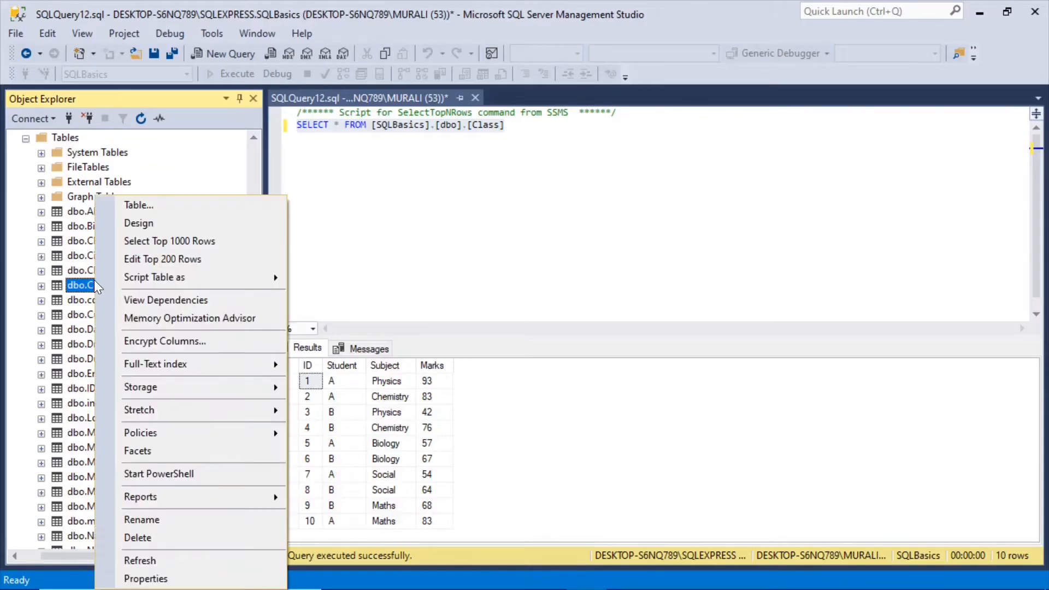
click(178, 244)
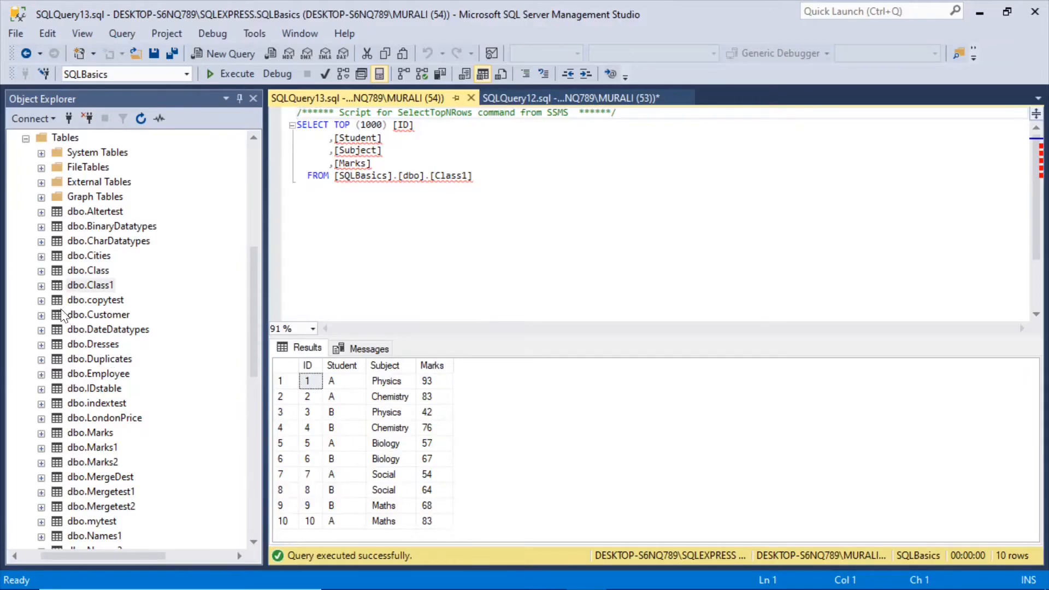
Compare the column data types of dbo.Class1 with those of dbo.Class, including the Marks columns.
click(41, 286)
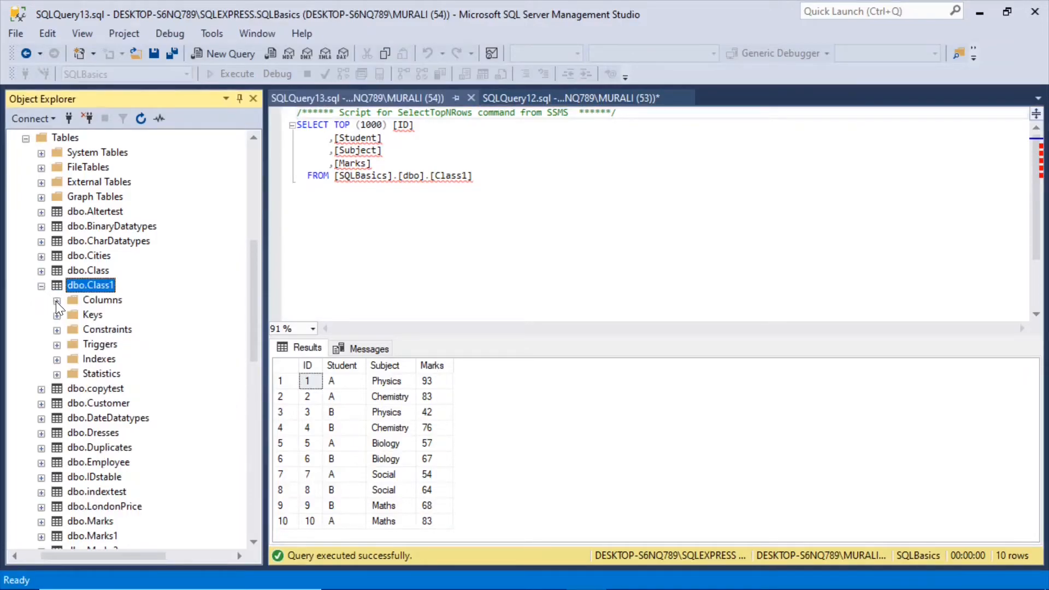
click(56, 301)
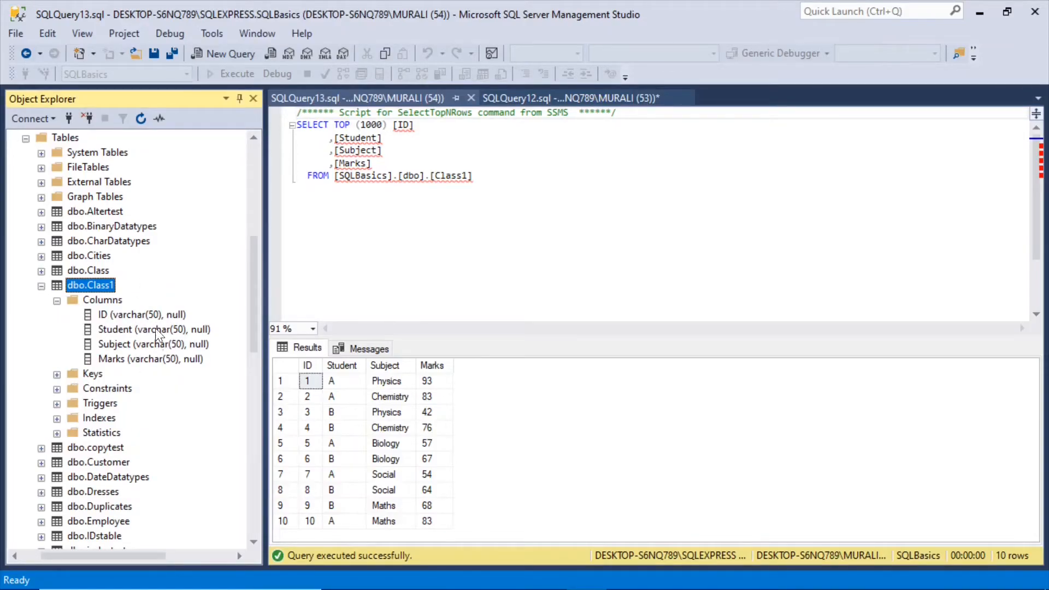
click(42, 270)
click(57, 286)
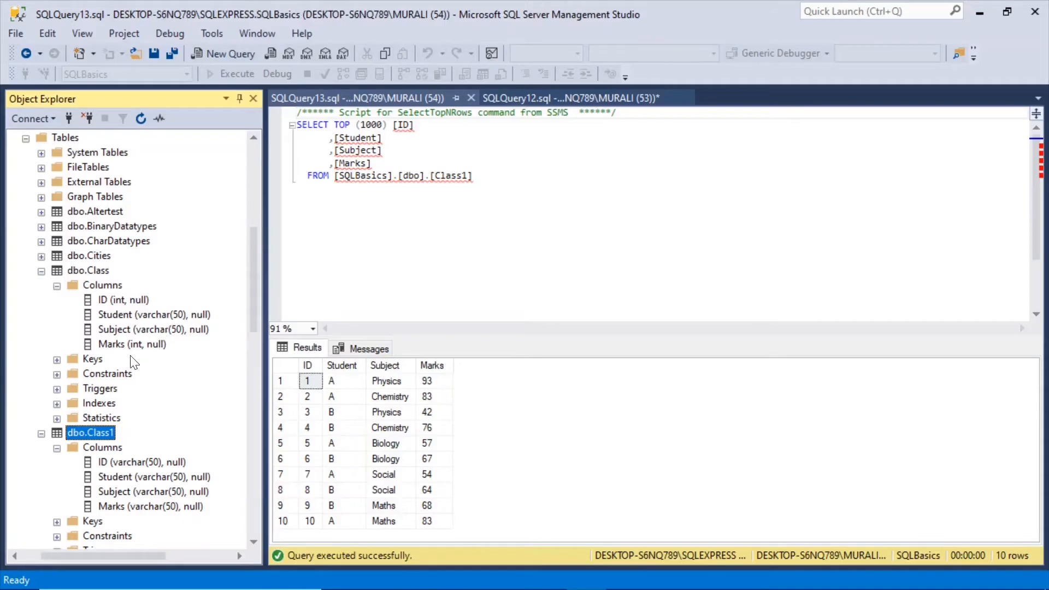
click(138, 507)
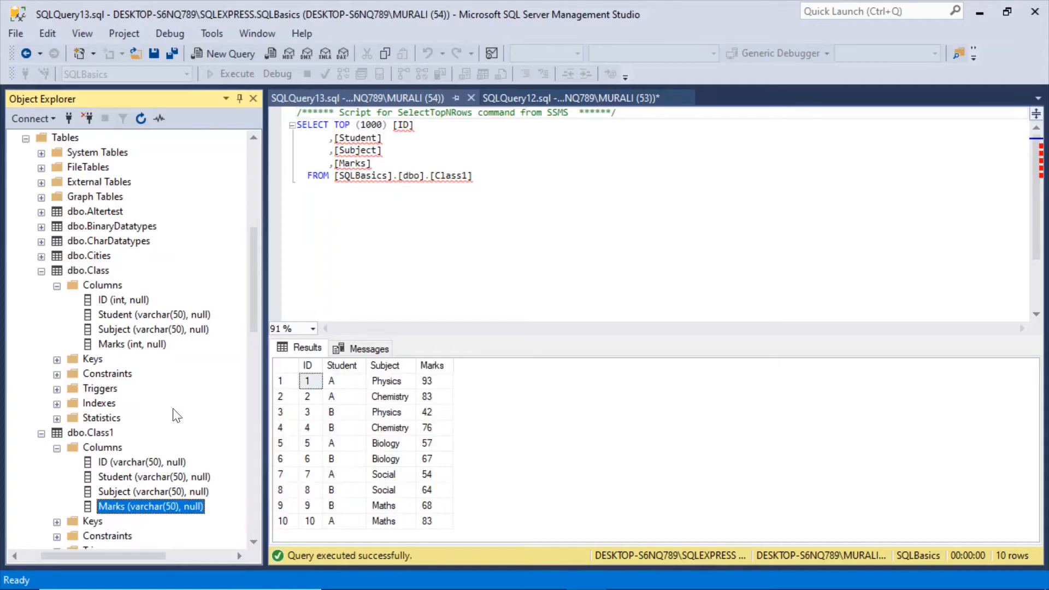
click(100, 331)
click(109, 345)
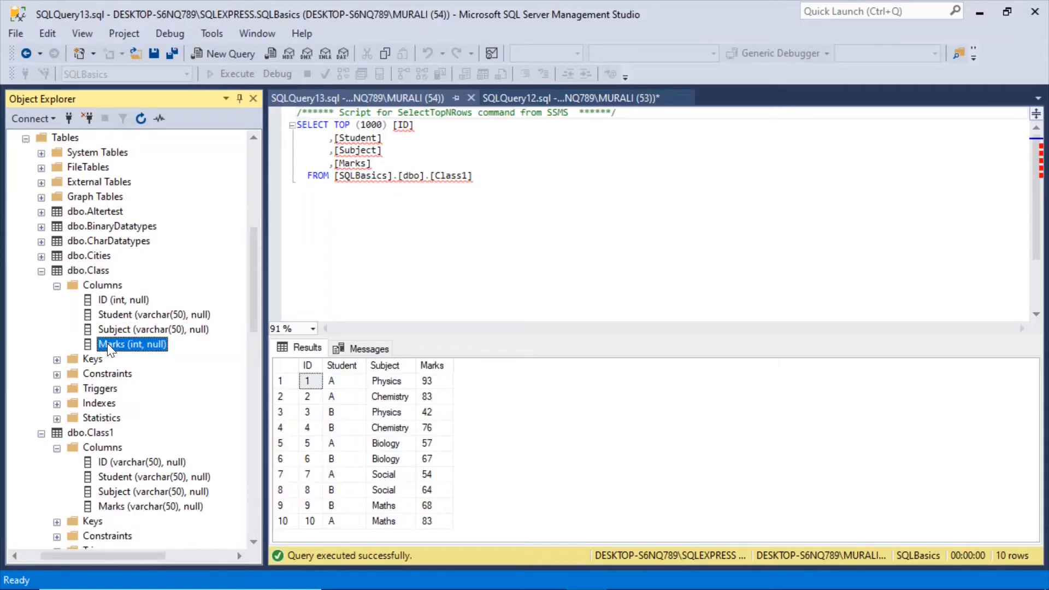
click(101, 510)
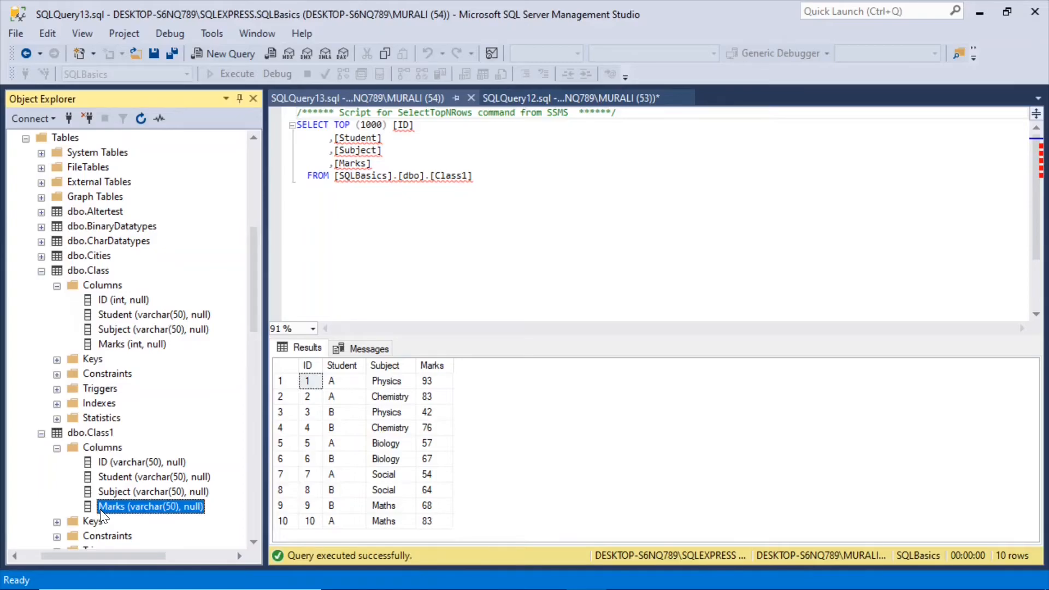
Switch back to Visual Studio, check the Marks column's data type in the Class1 destination's mappings and cancel the editor.
mouse_move(642, 584)
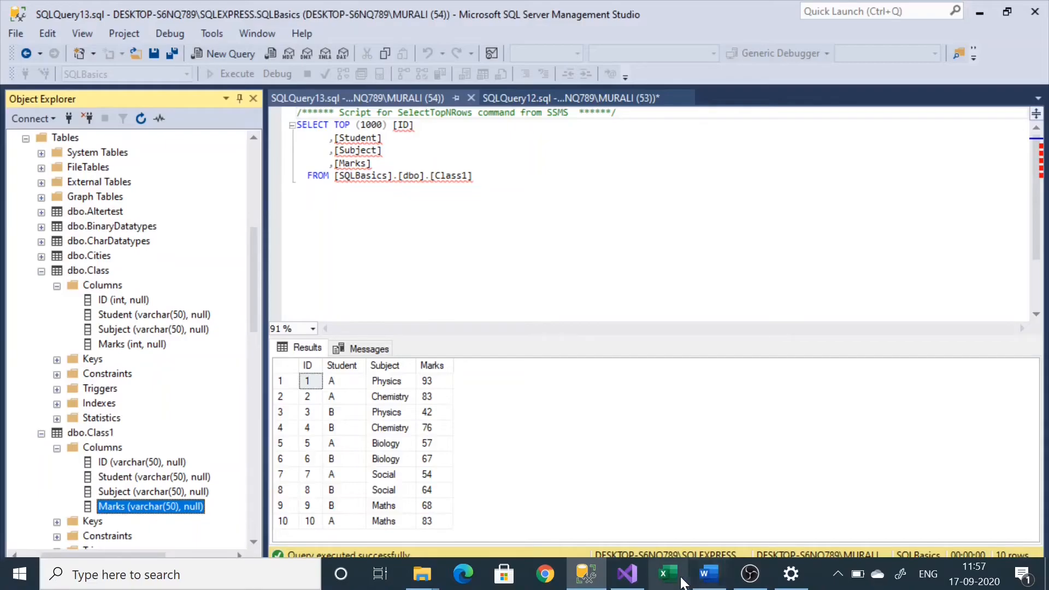
click(631, 582)
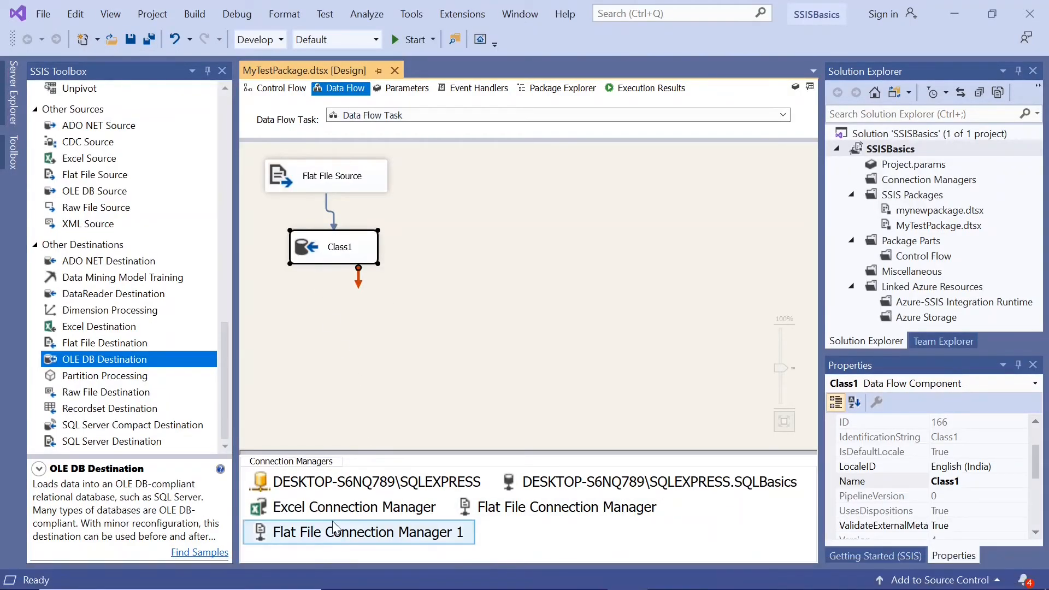
click(273, 538)
click(297, 241)
double_click(297, 242)
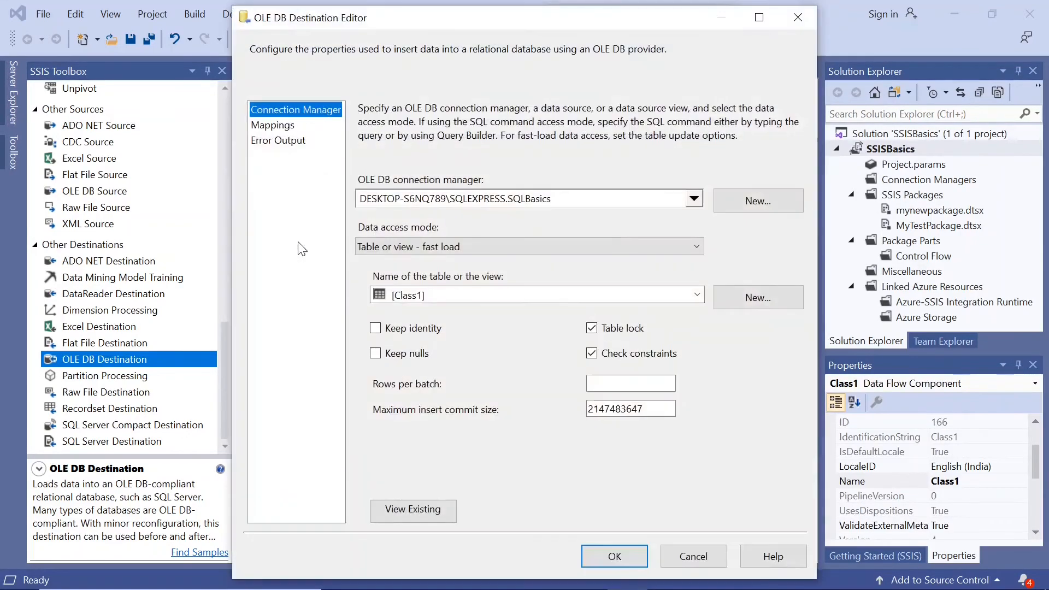
click(288, 130)
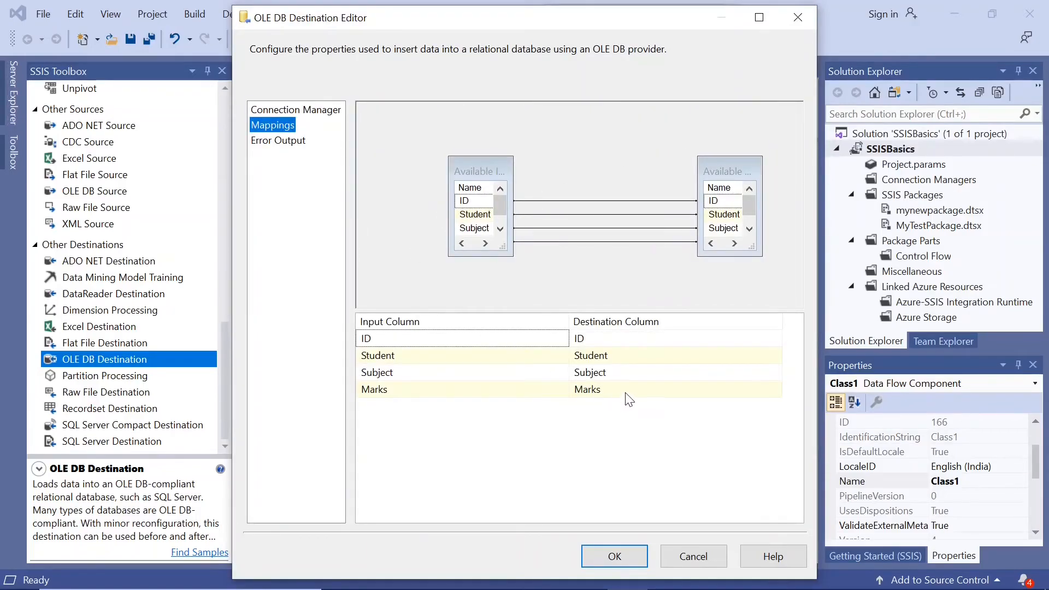
mouse_move(627, 394)
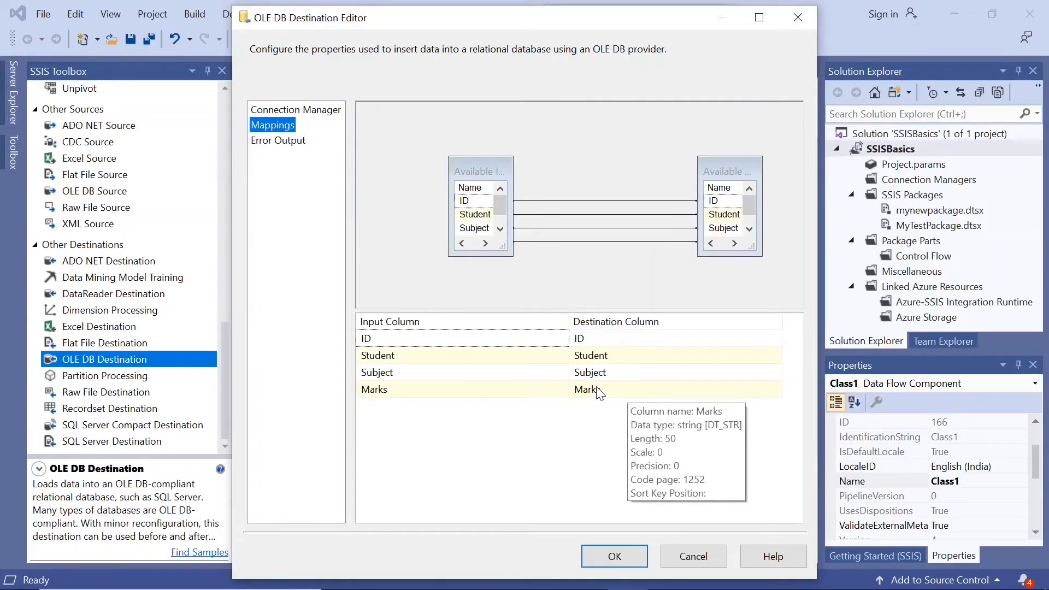
click(687, 549)
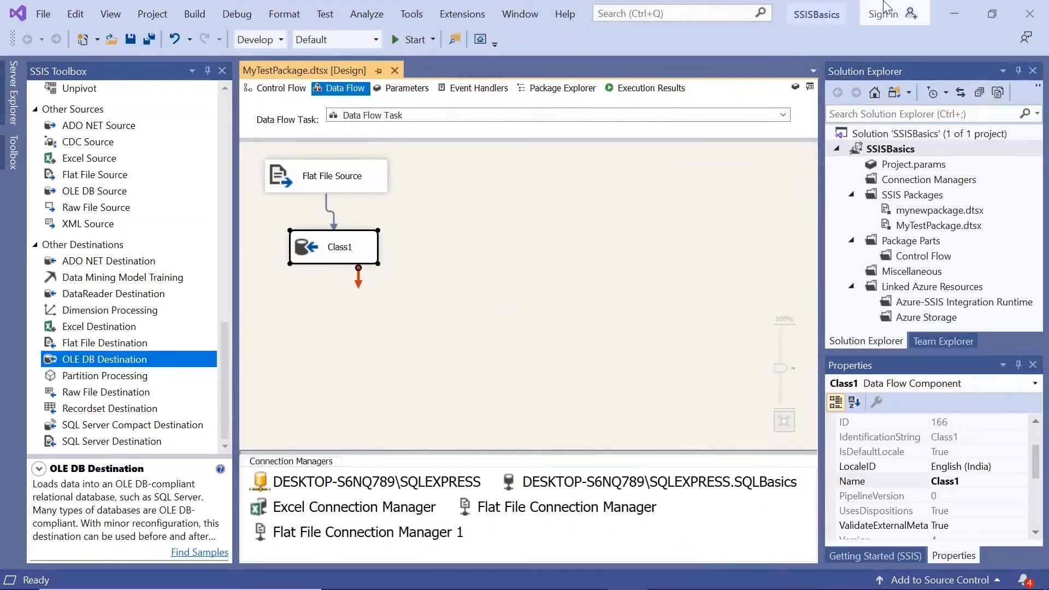
Check the Marks column's data type in the Flat File Source's column list and cancel the editor.
double_click(301, 177)
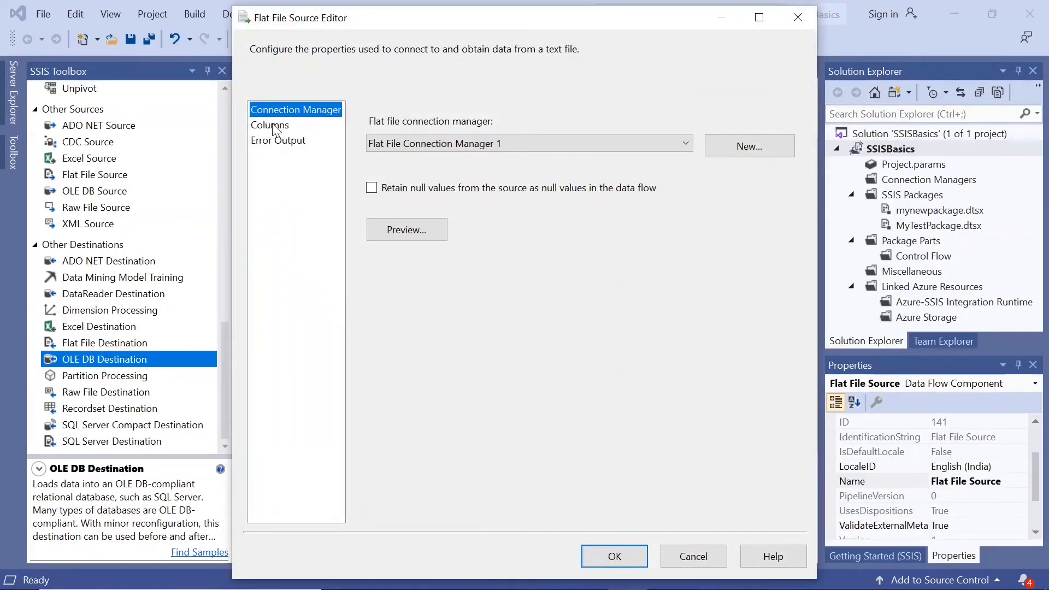
click(272, 126)
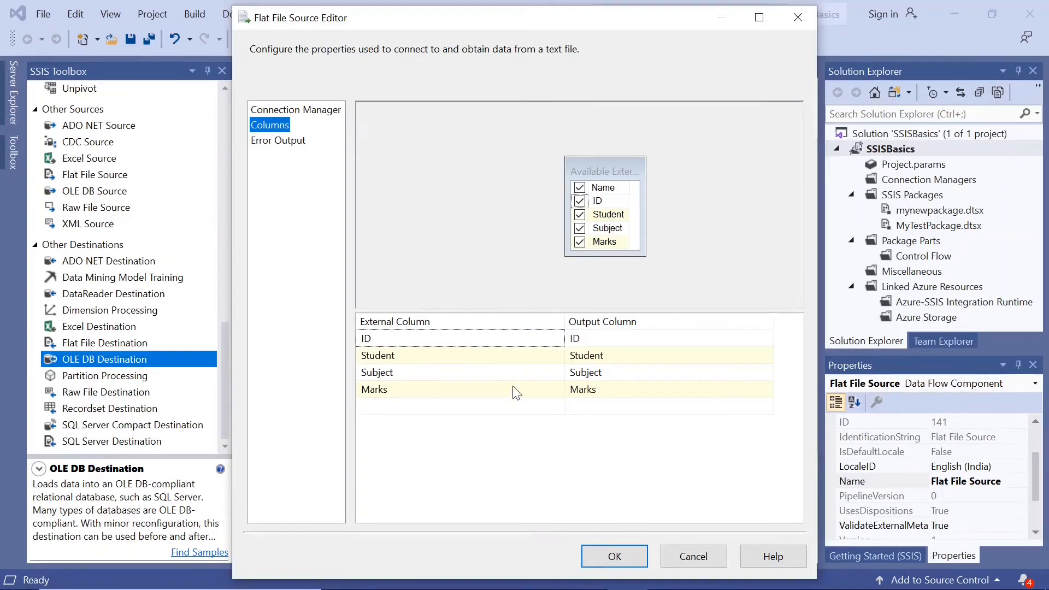
mouse_move(446, 392)
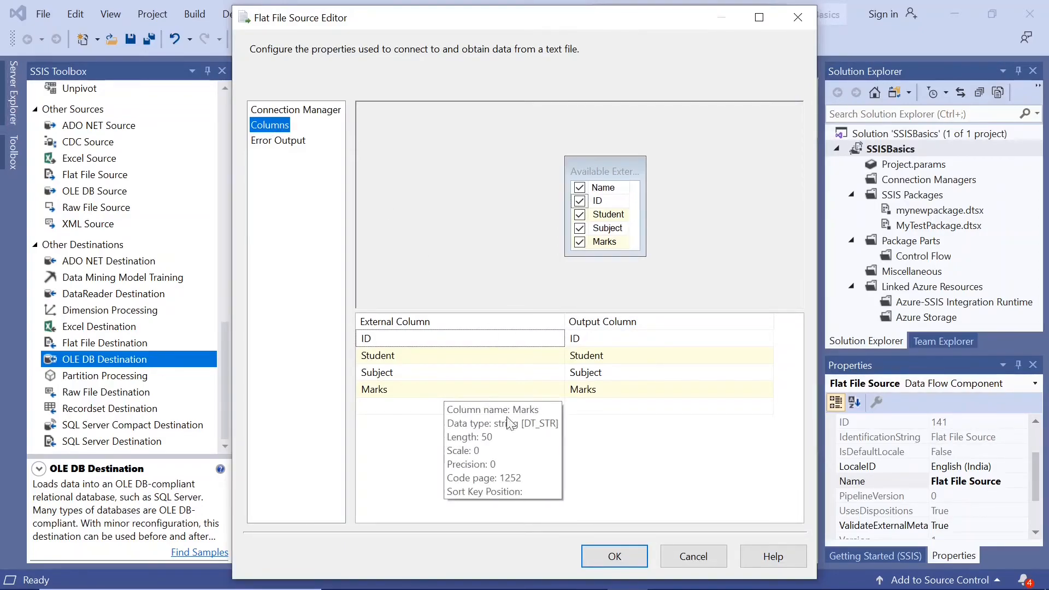
click(677, 555)
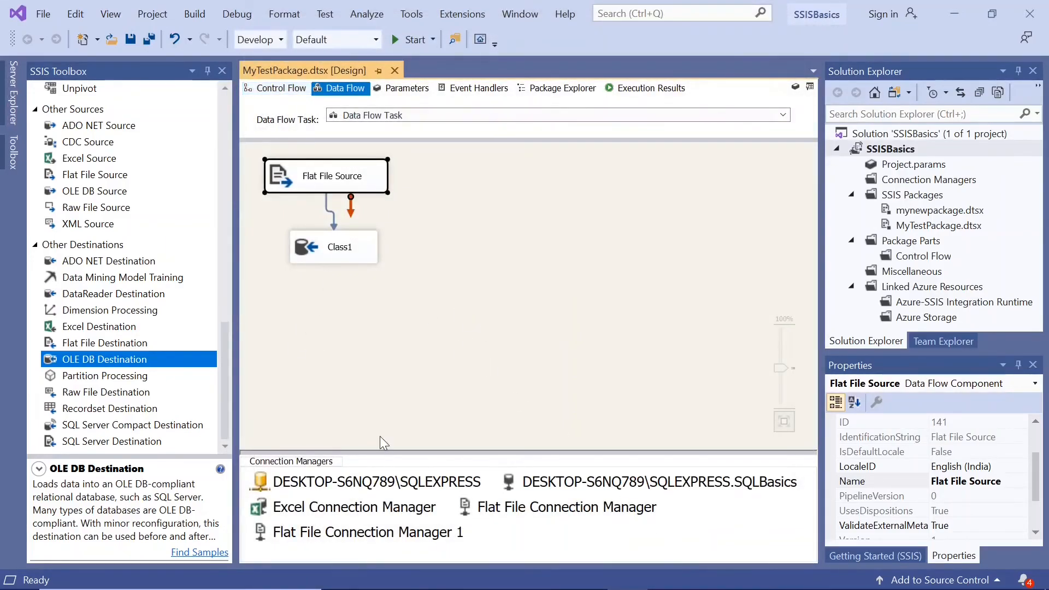
Review the dbo.Class1 column types in SQL Server Management Studio, return to Visual Studio and deselect the Flat File Source.
mouse_move(610, 589)
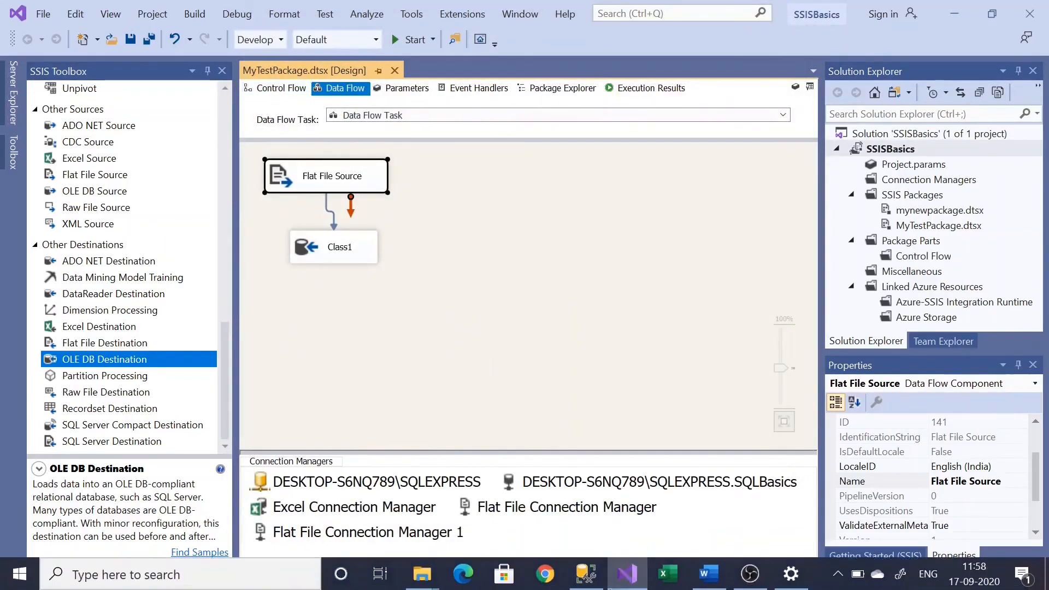
click(585, 575)
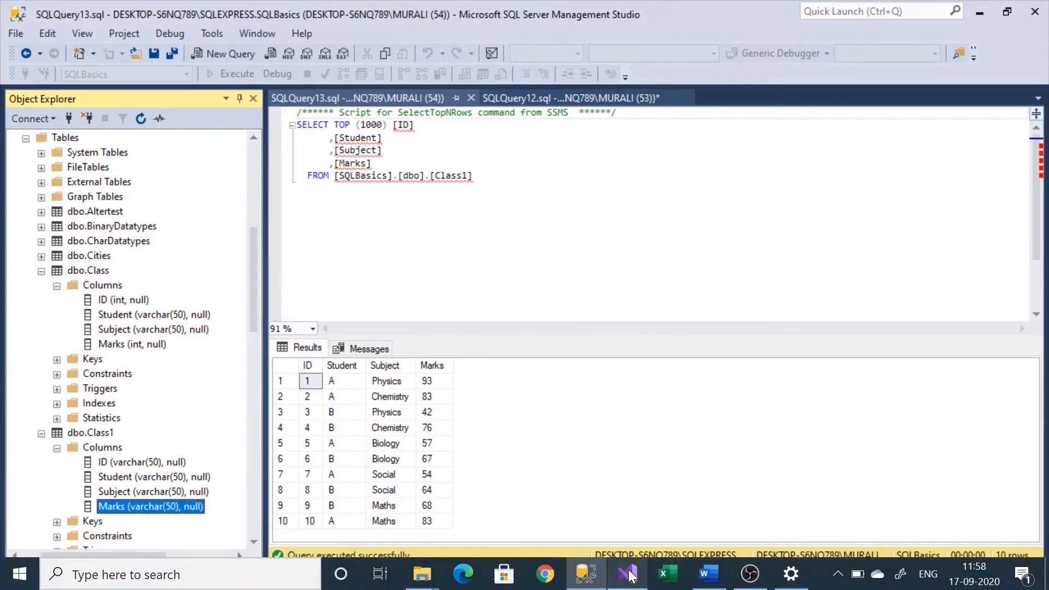
click(628, 574)
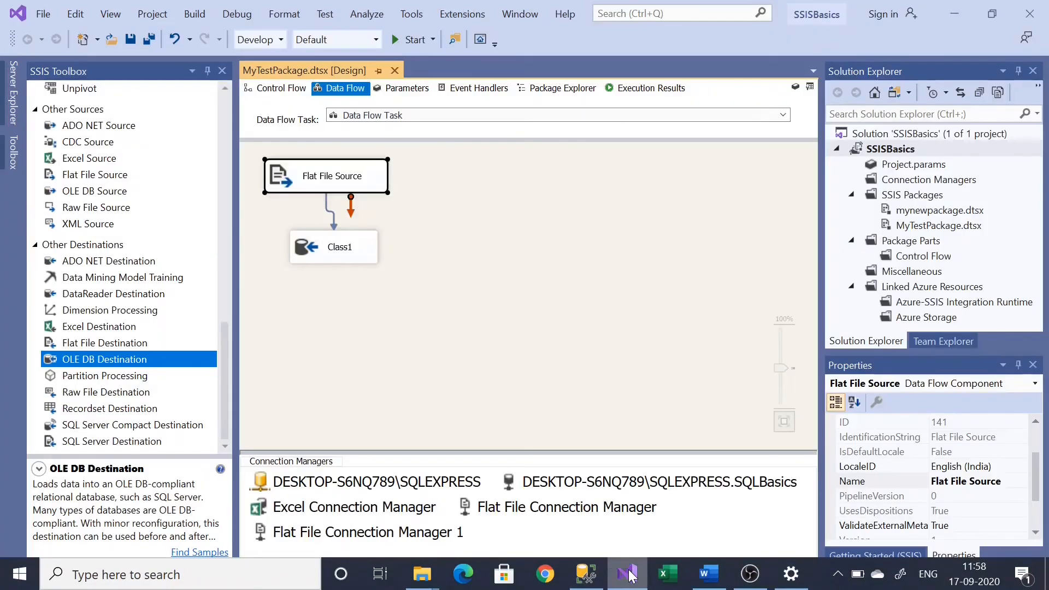
click(429, 196)
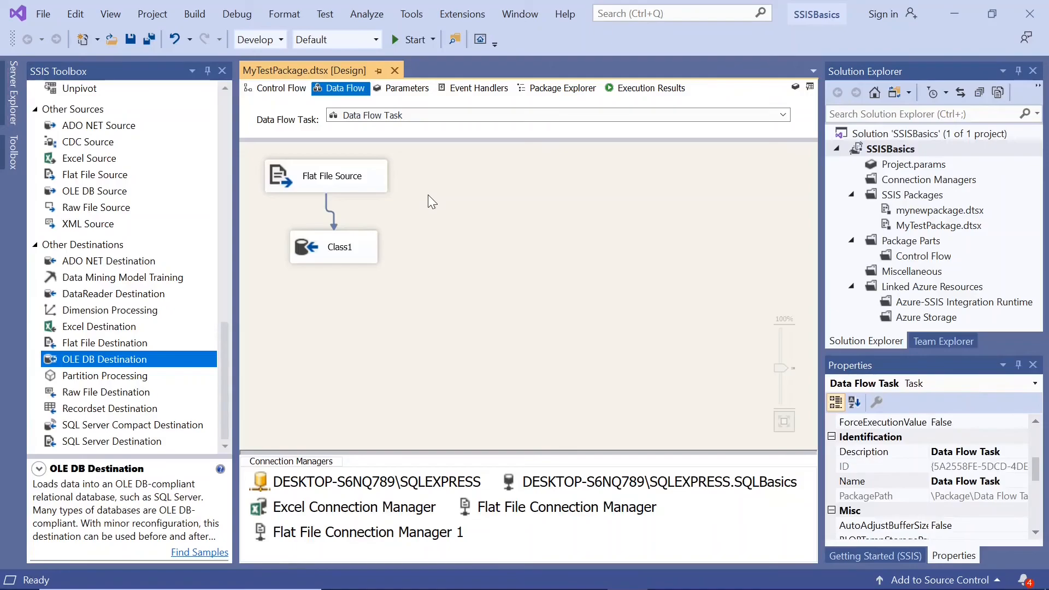